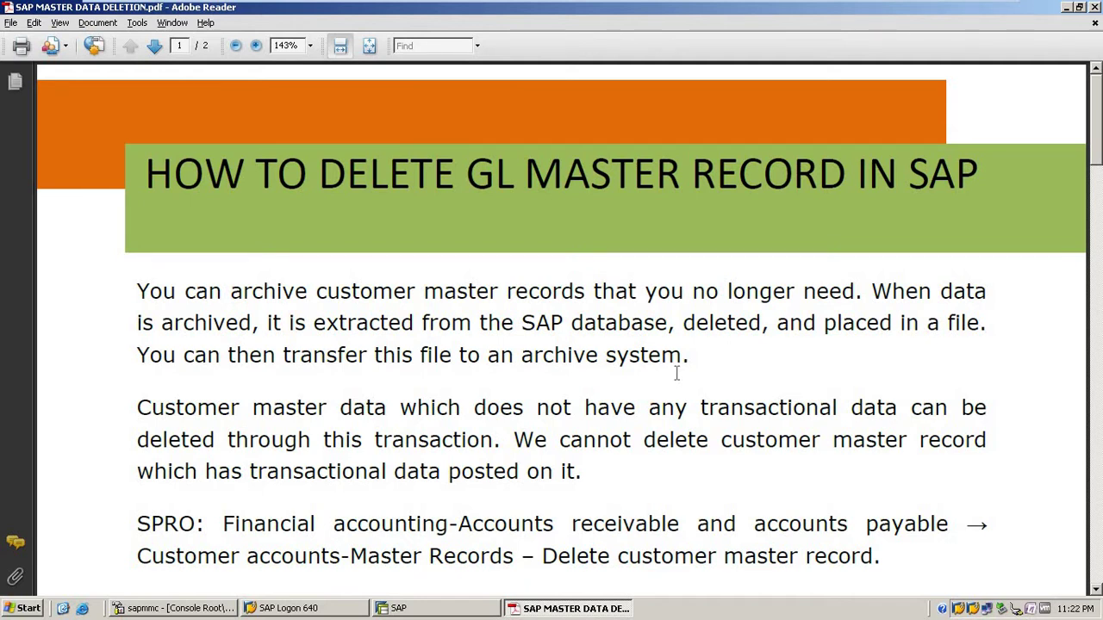
- Skim the deletion guide down to its transaction code, then switch to SAP and open the SAP Reference IMG through transaction spro
scroll(676, 372, "down", 4)
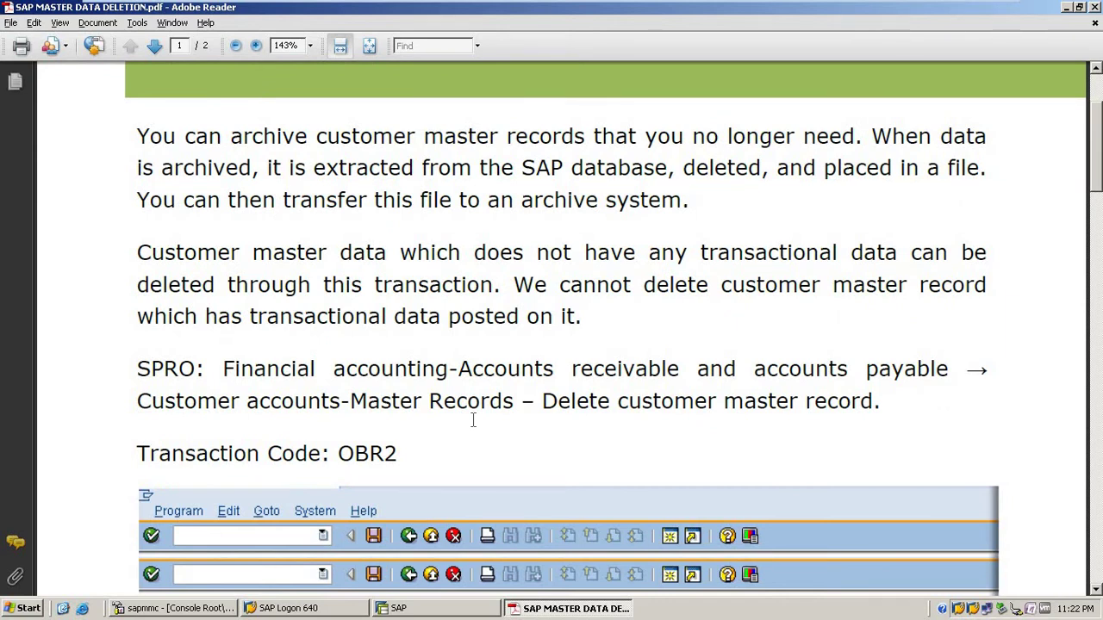
scroll(476, 428, "down", 1)
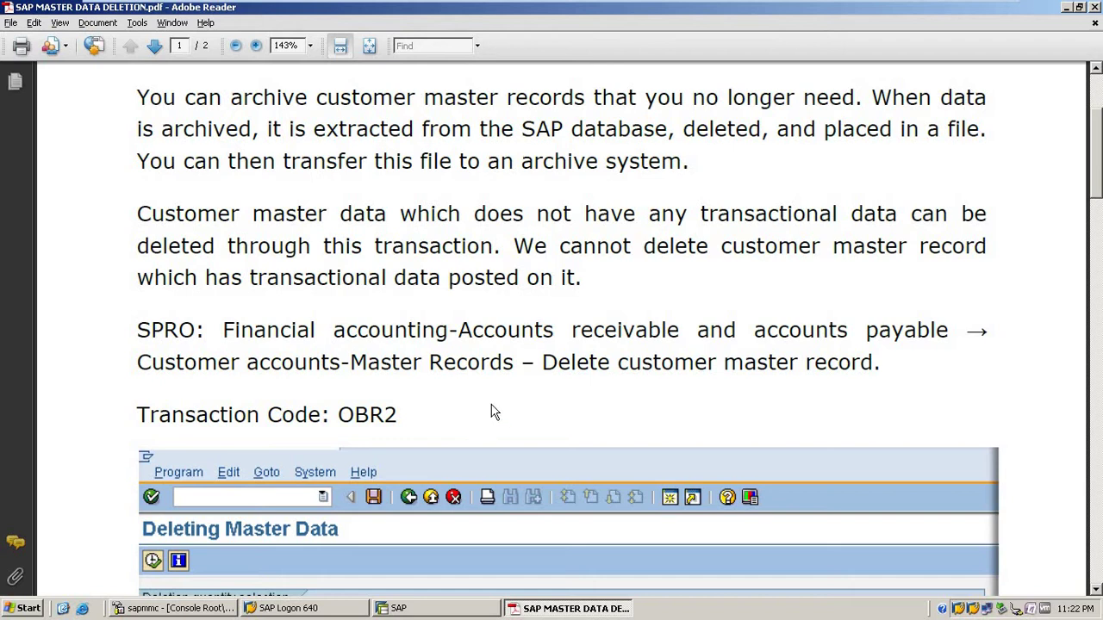
left_click(447, 611)
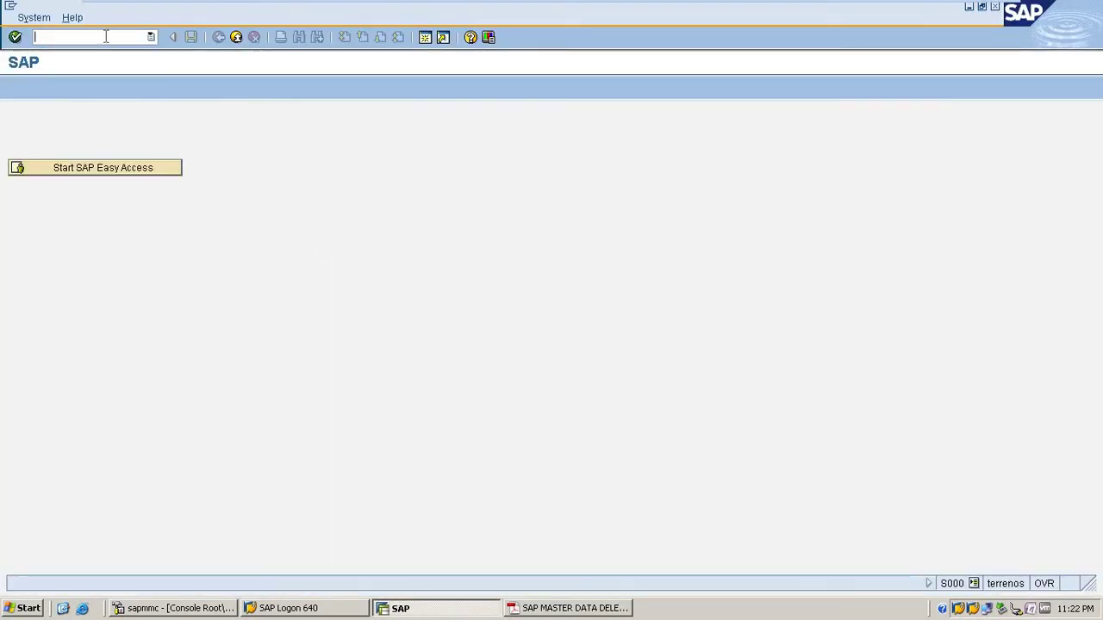
type("spro")
key("Return")
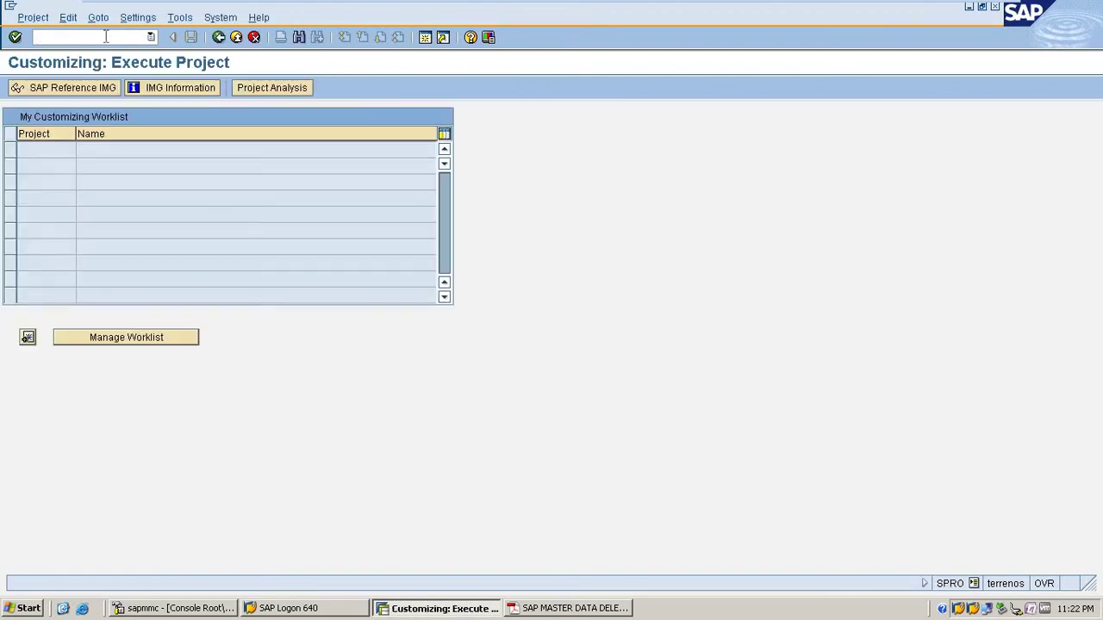
left_click(69, 94)
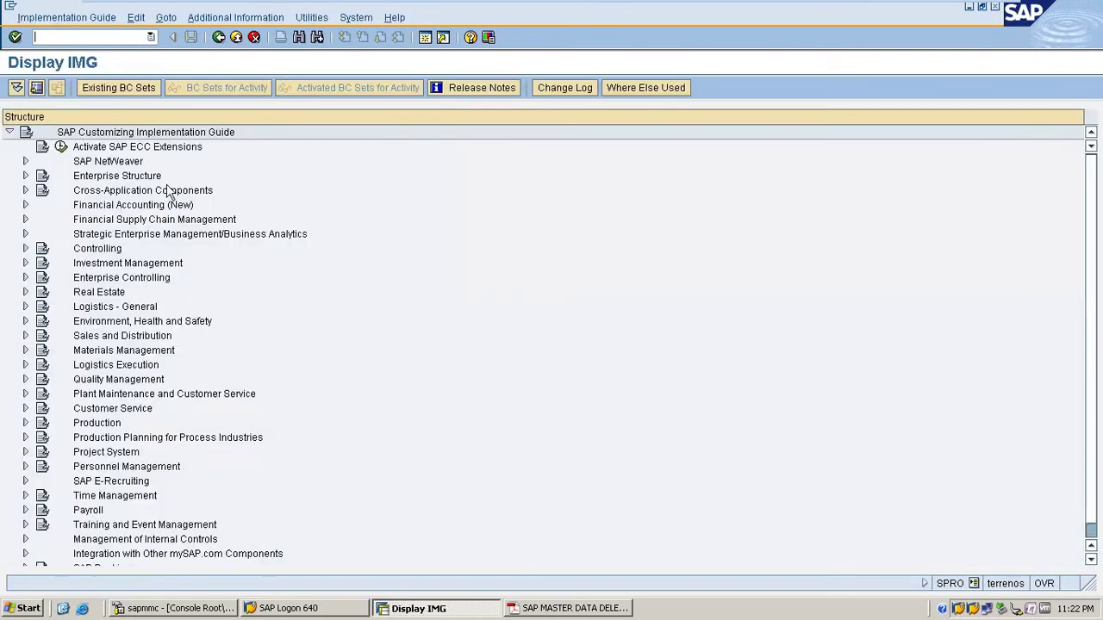
- Execute Delete Customer Master Data under Financial Accounting (New), Accounts Receivable and Accounts Payable, Customer Accounts, Master Data
left_click(25, 205)
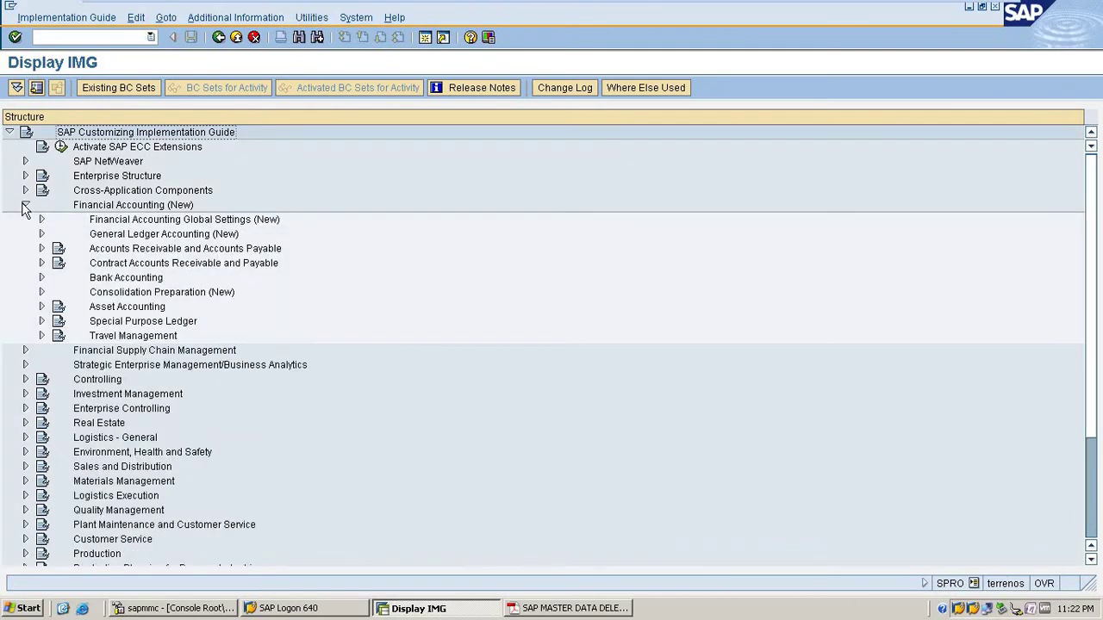
left_click(40, 248)
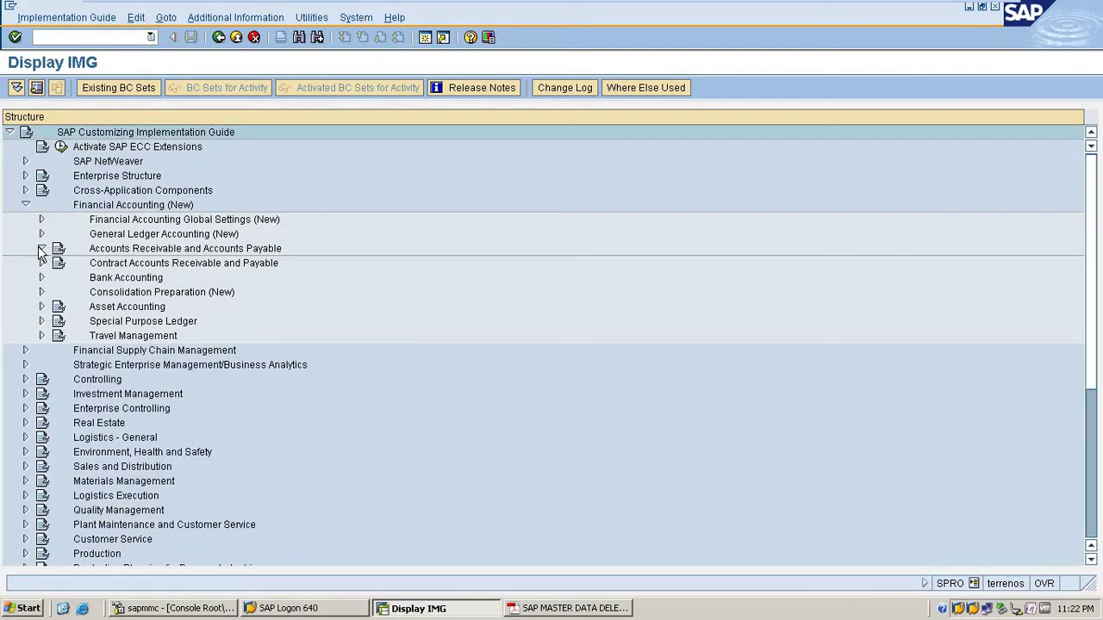
left_click(57, 262)
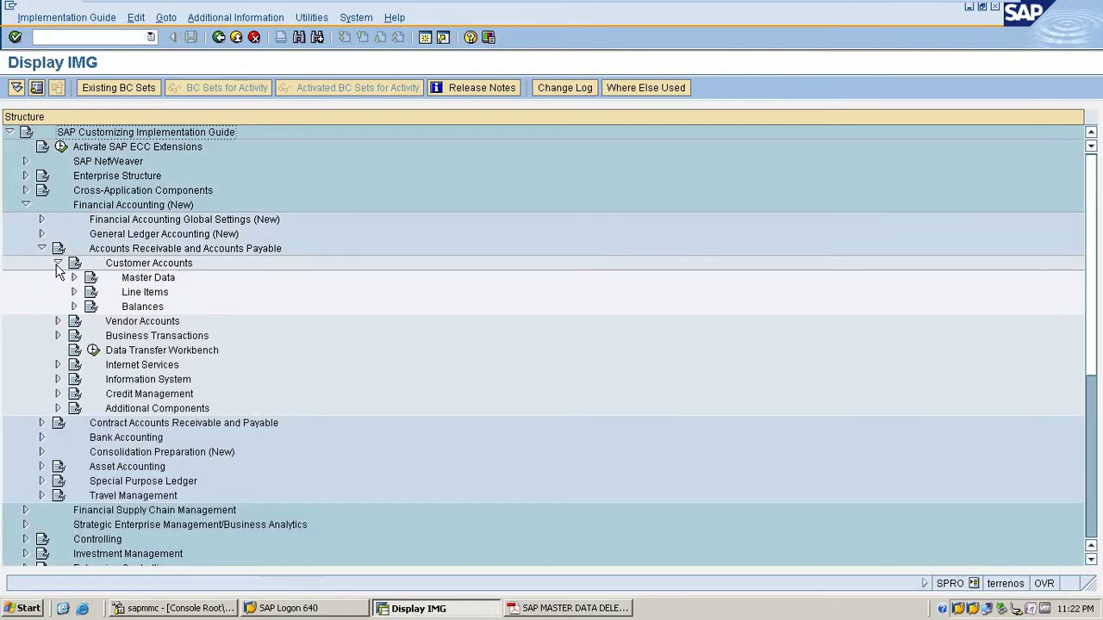
left_click(74, 278)
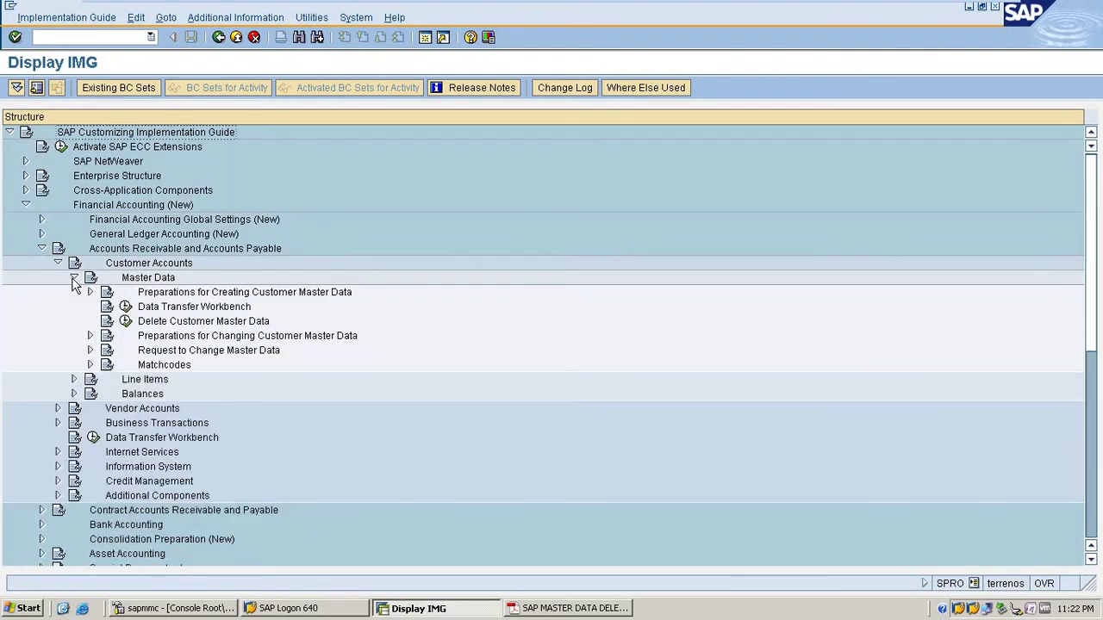
left_click(126, 321)
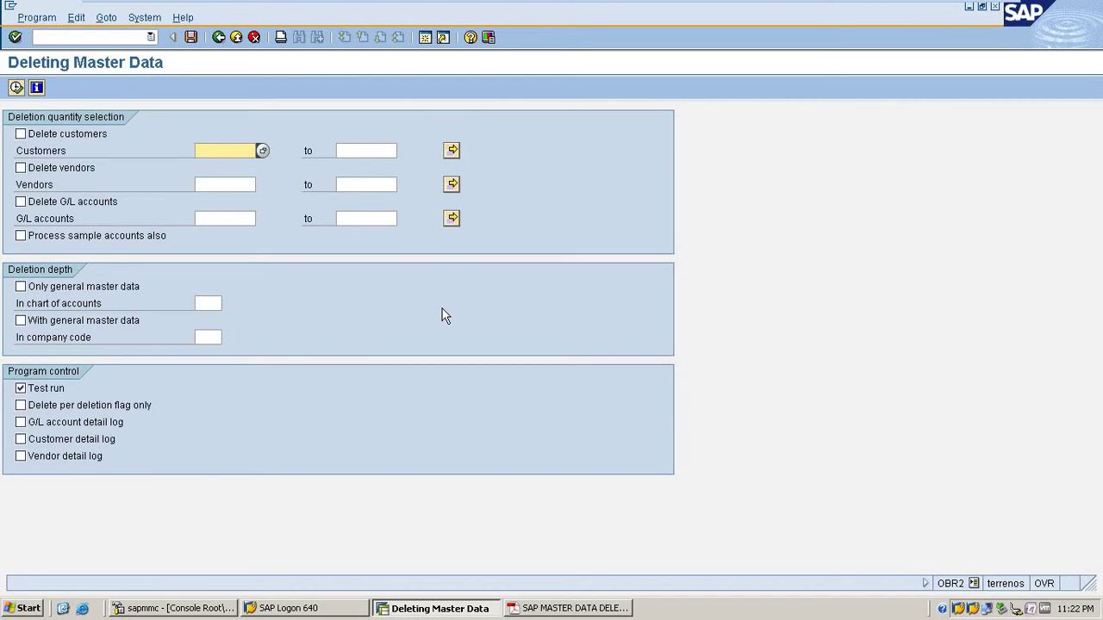
- Enable customer deletion and pick HP COMPANY LTD from the customers of company code SUN
left_click(100, 137)
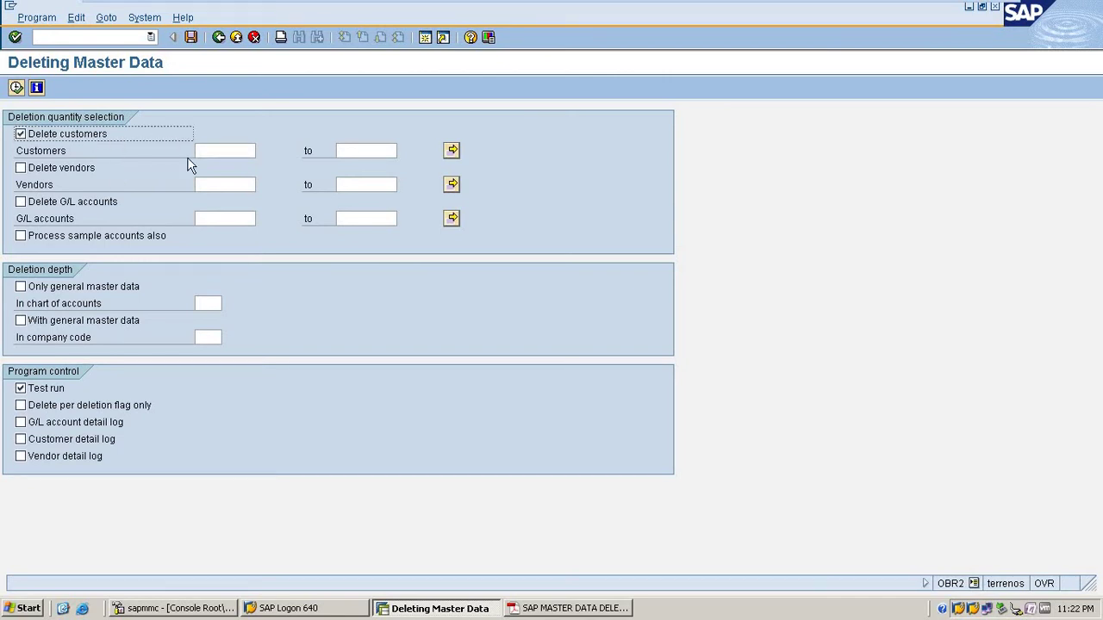
left_click(225, 151)
left_click(263, 153)
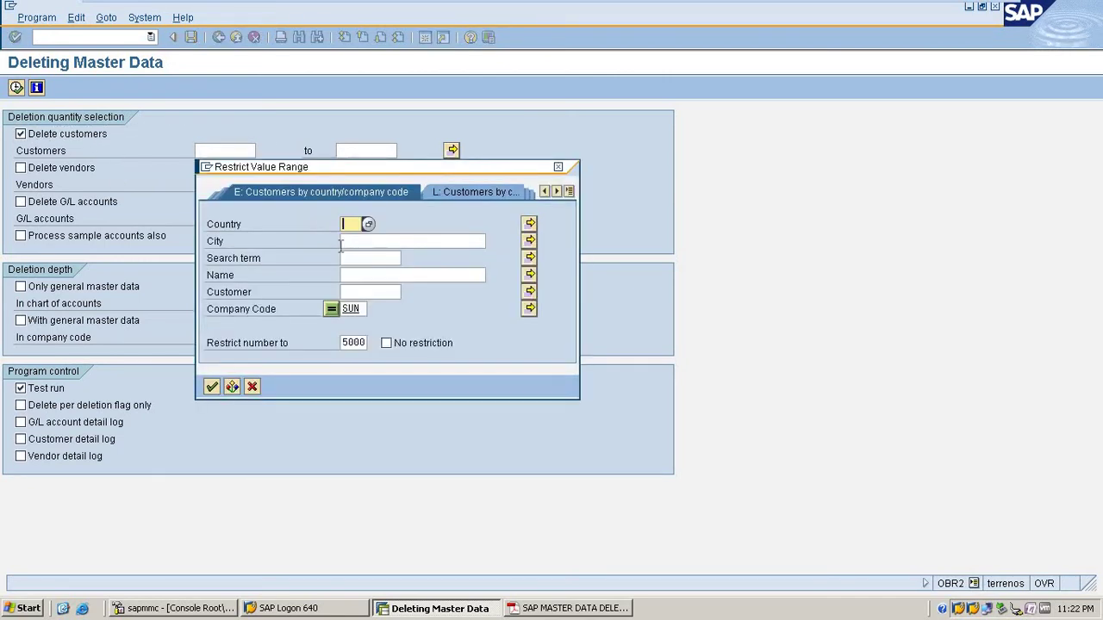
key("Return")
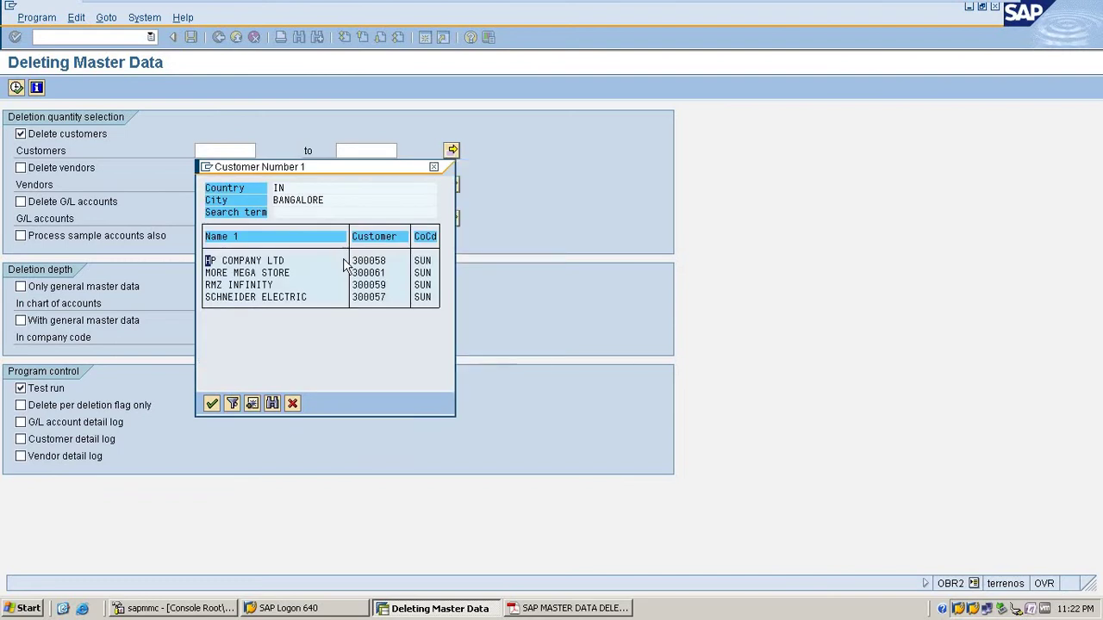
double_click(286, 271)
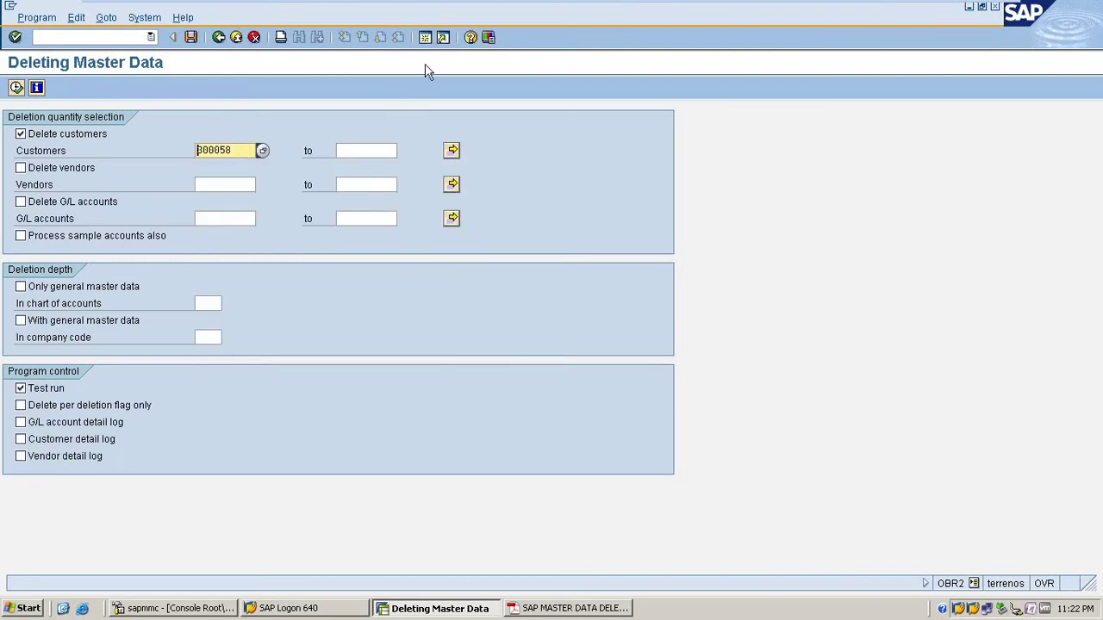
- Open transaction fd10n in a new session and check HP COMPANY LTD's balances in company code SUN for fiscal year 2017
left_click(424, 37)
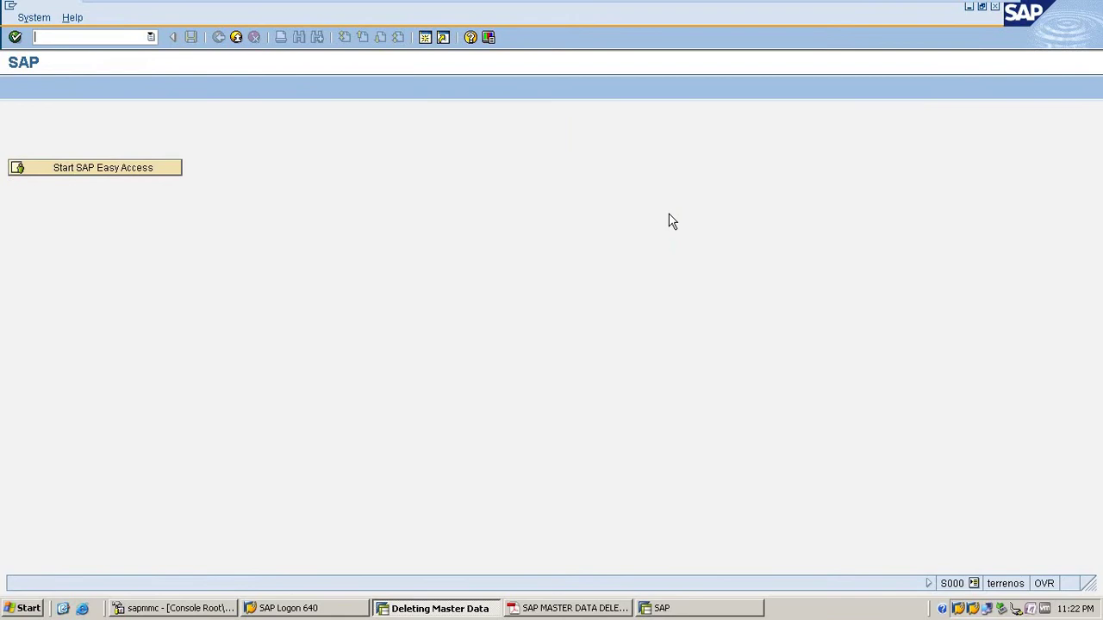
type("fd10n")
key("Return")
key("alt+Tab")
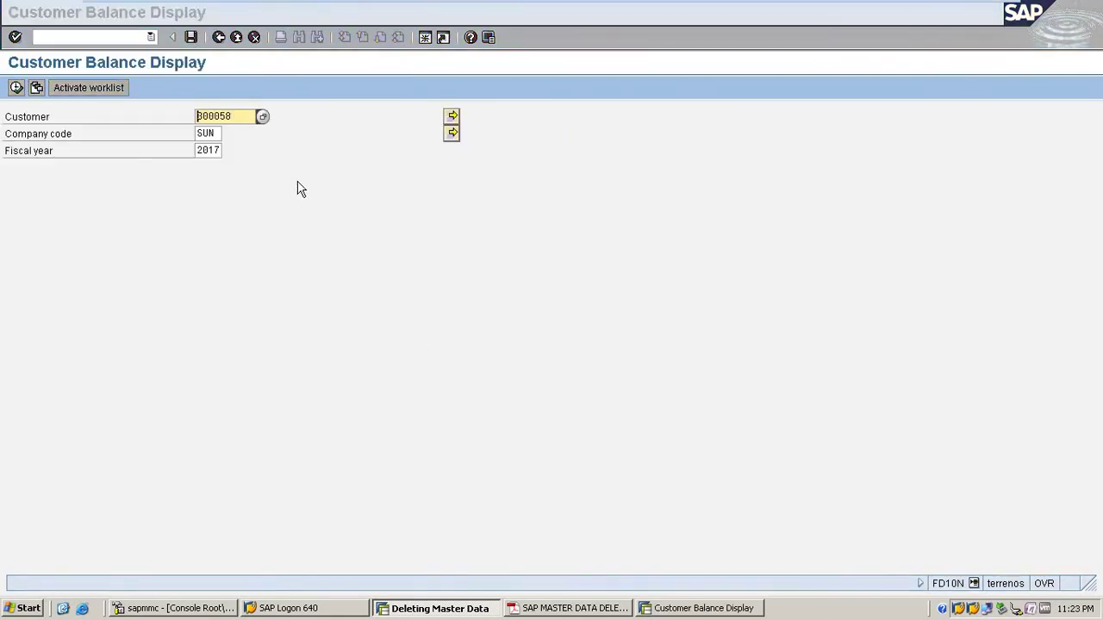
key("alt+Tab")
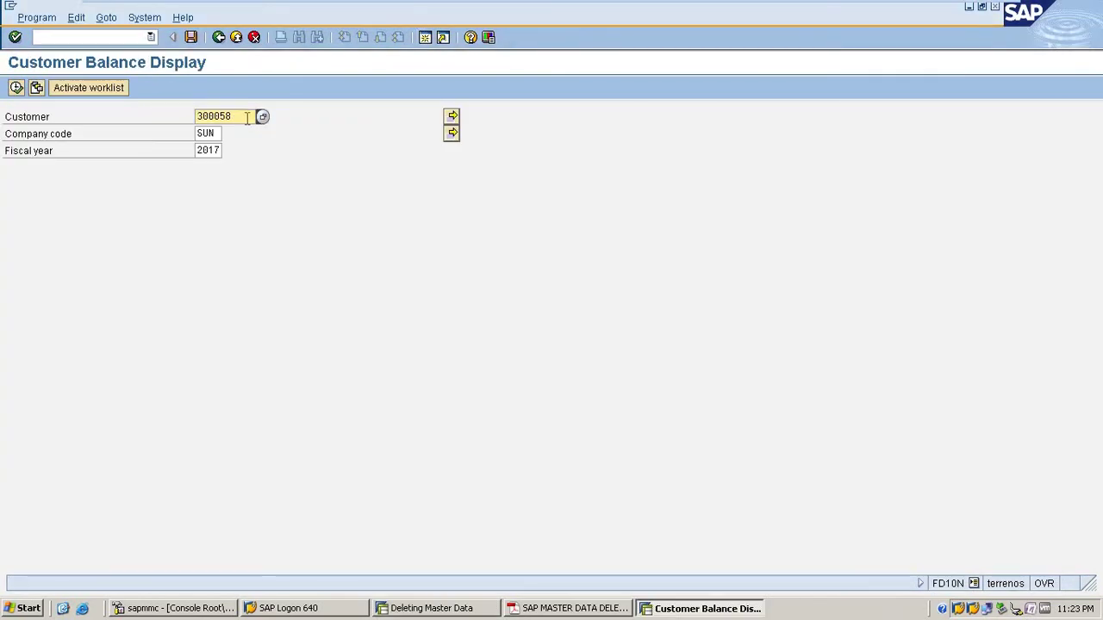
left_click(16, 88)
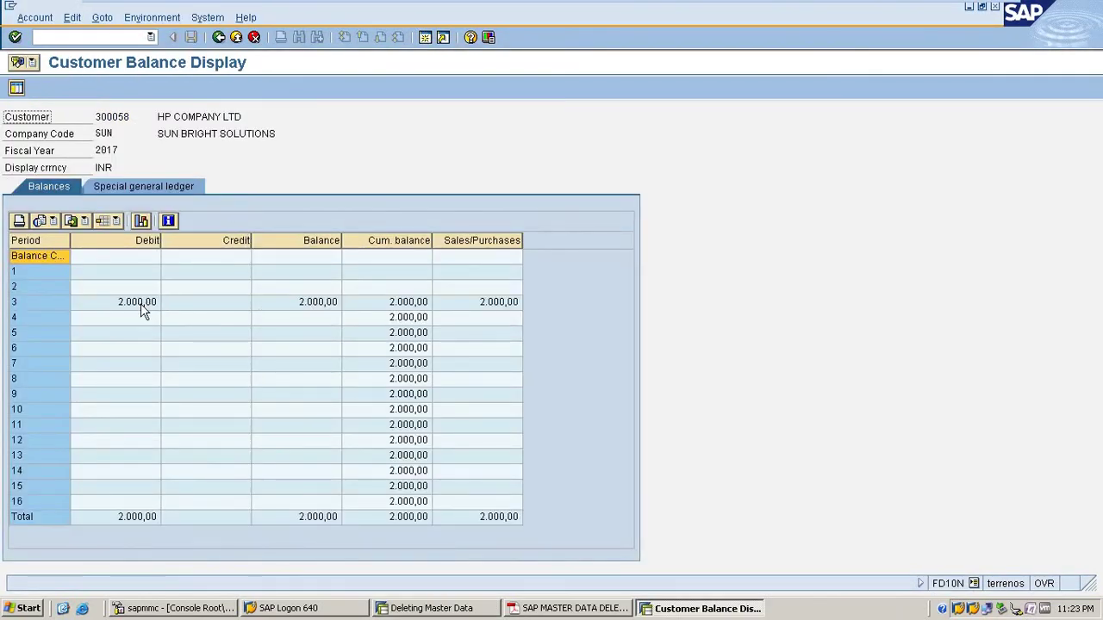
left_click(140, 304)
left_click(219, 37)
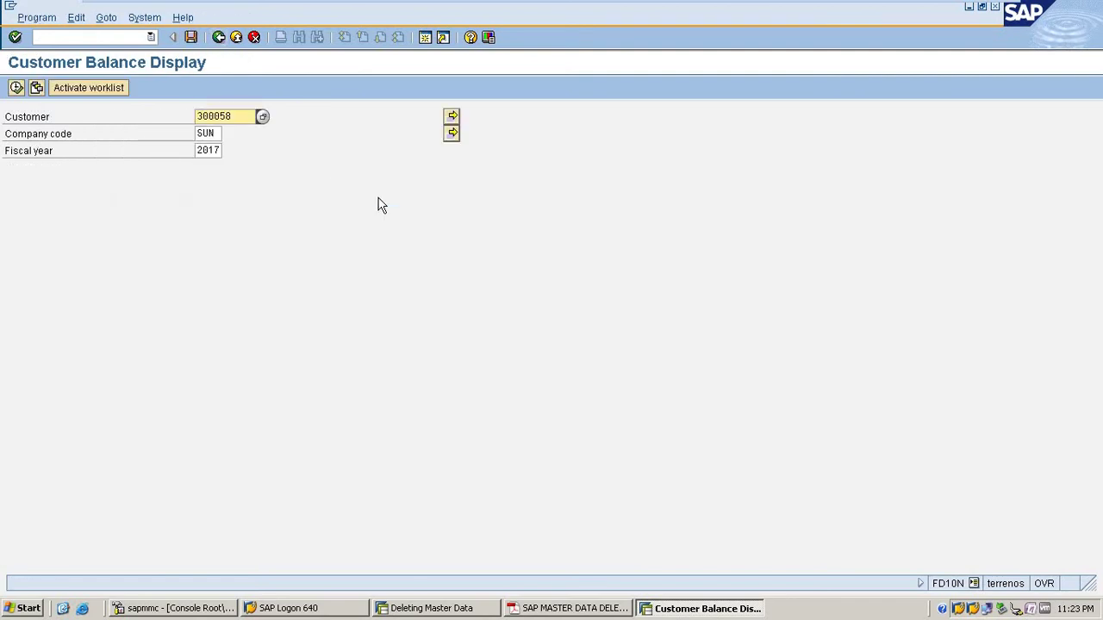
- Include general master data, set the company code to SUN, and try a test deletion run for HP COMPANY LTD
key("alt+Tab")
left_click(121, 327)
key("space")
key("Tab")
type("sun")
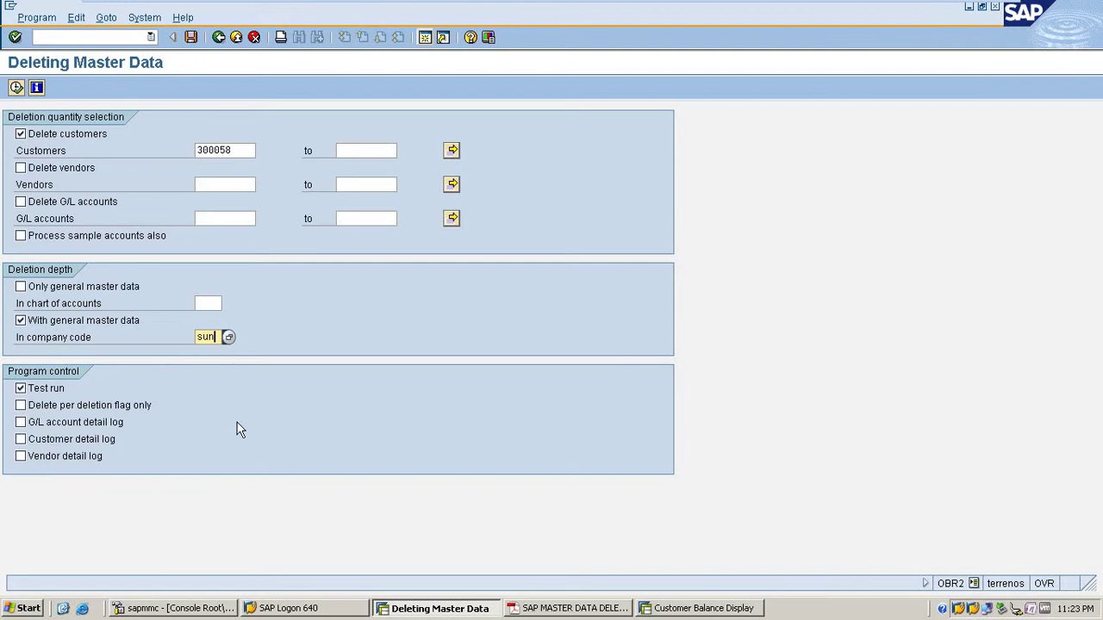
left_click(16, 87)
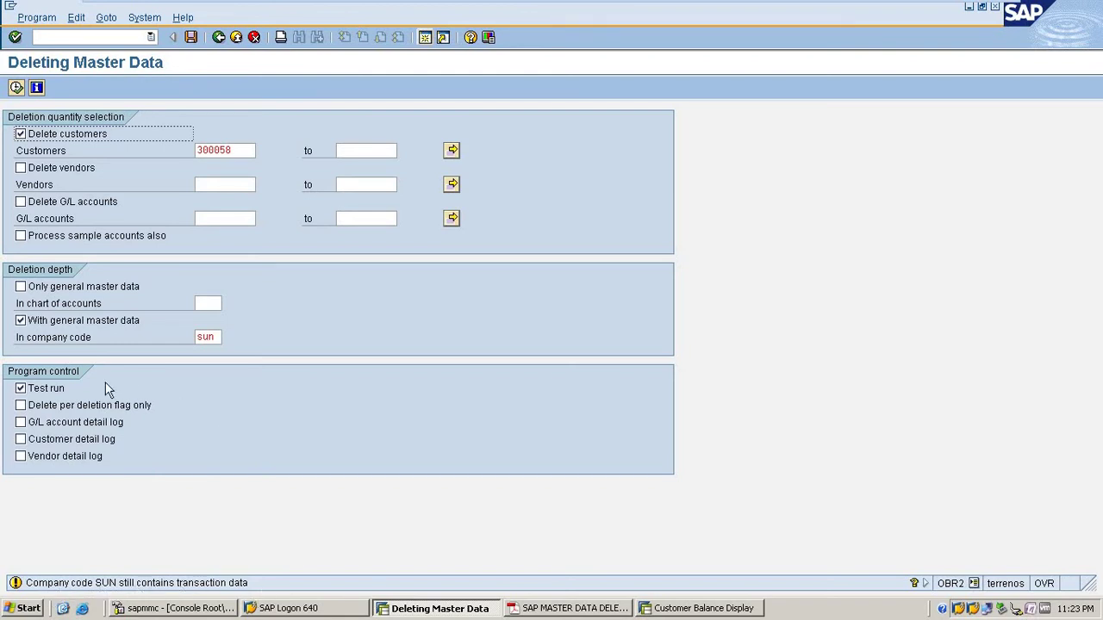
- Try to delete HP COMPANY LTD's master data with Test run switched off, then exit the program
left_click(58, 392)
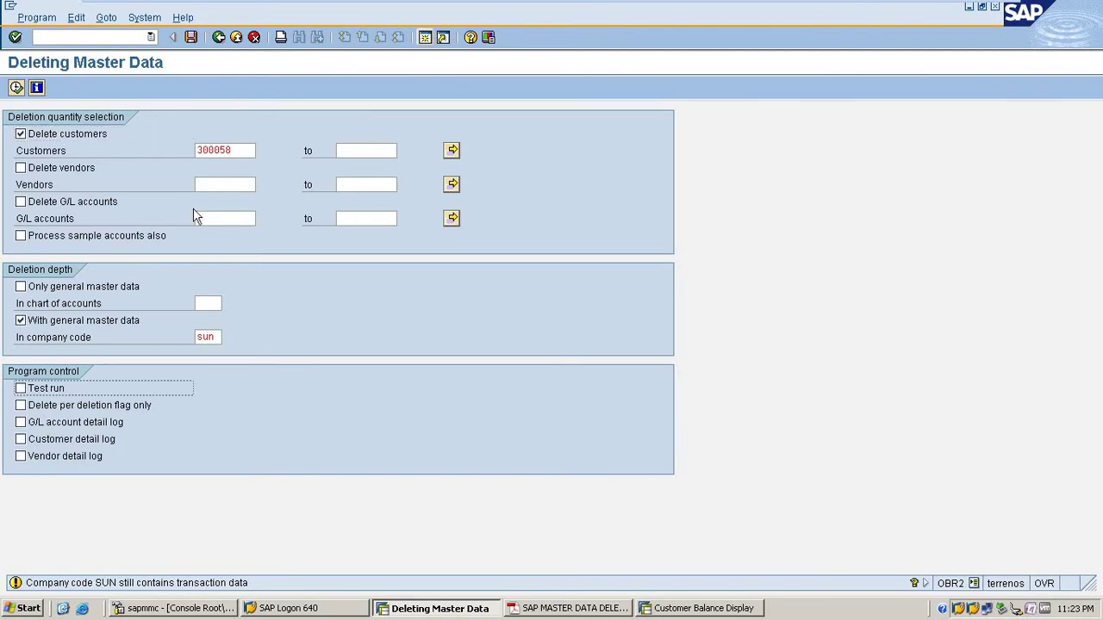
left_click(16, 87)
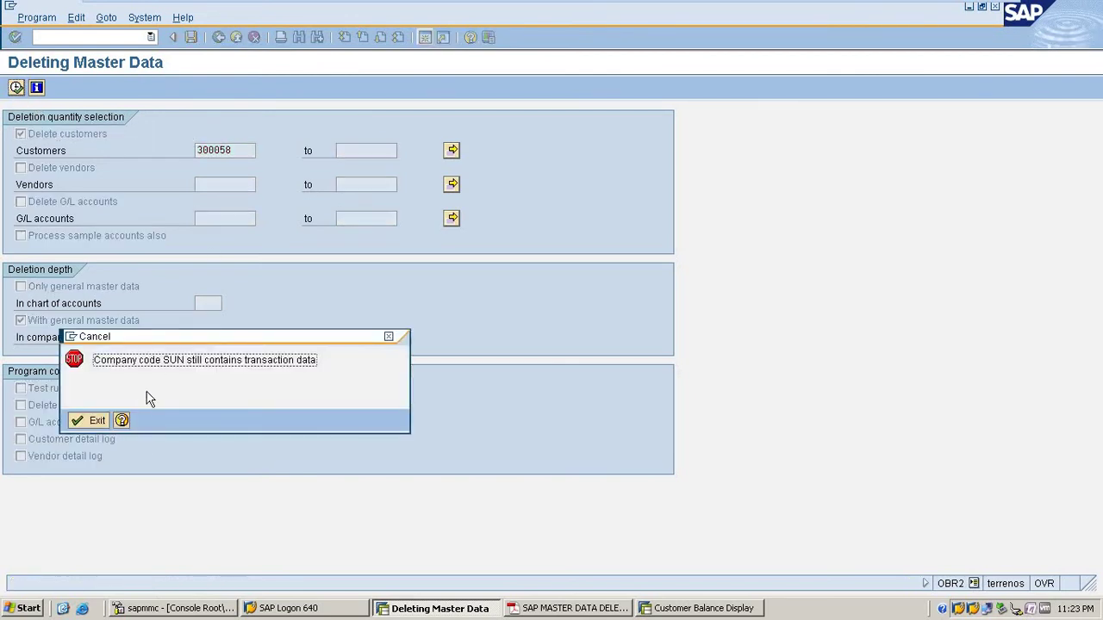
left_click(388, 336)
left_click(151, 35)
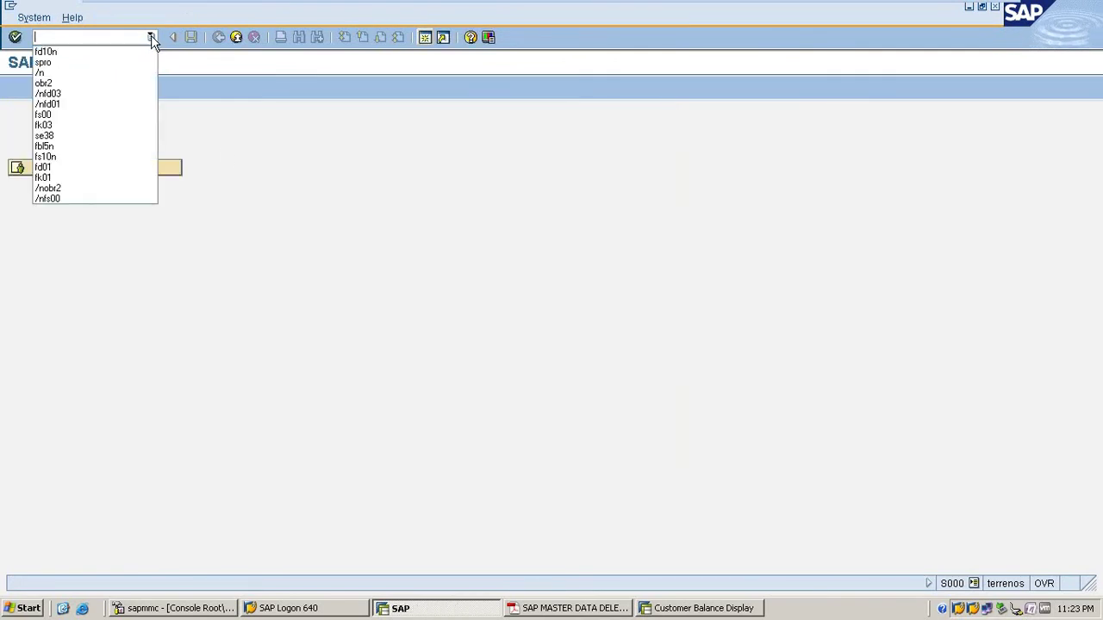
left_click(138, 50)
key("Return")
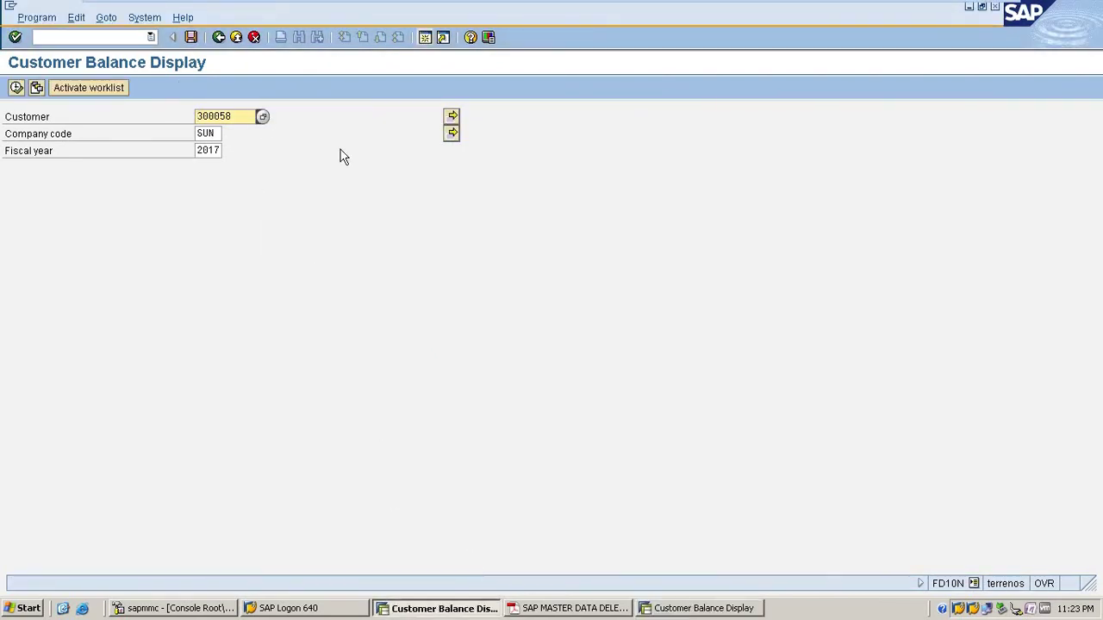
left_click(133, 36)
type("/n")
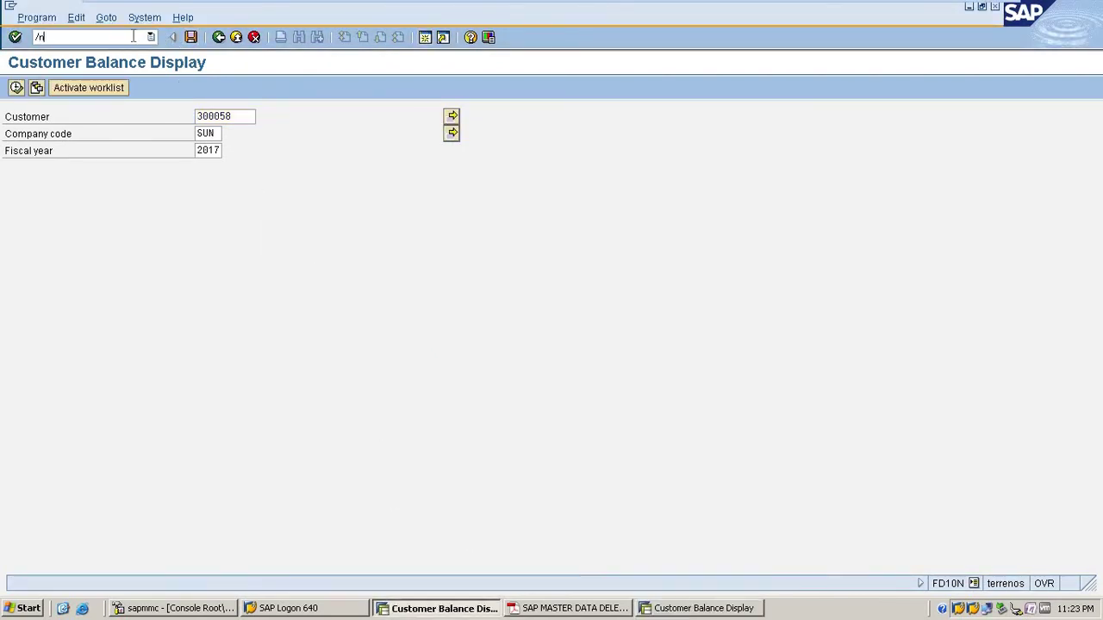
key("Return")
- Start transaction obr2, enable customer deletion, and pick MORE MEGA STORE from the customers of company code SUN
left_click(150, 38)
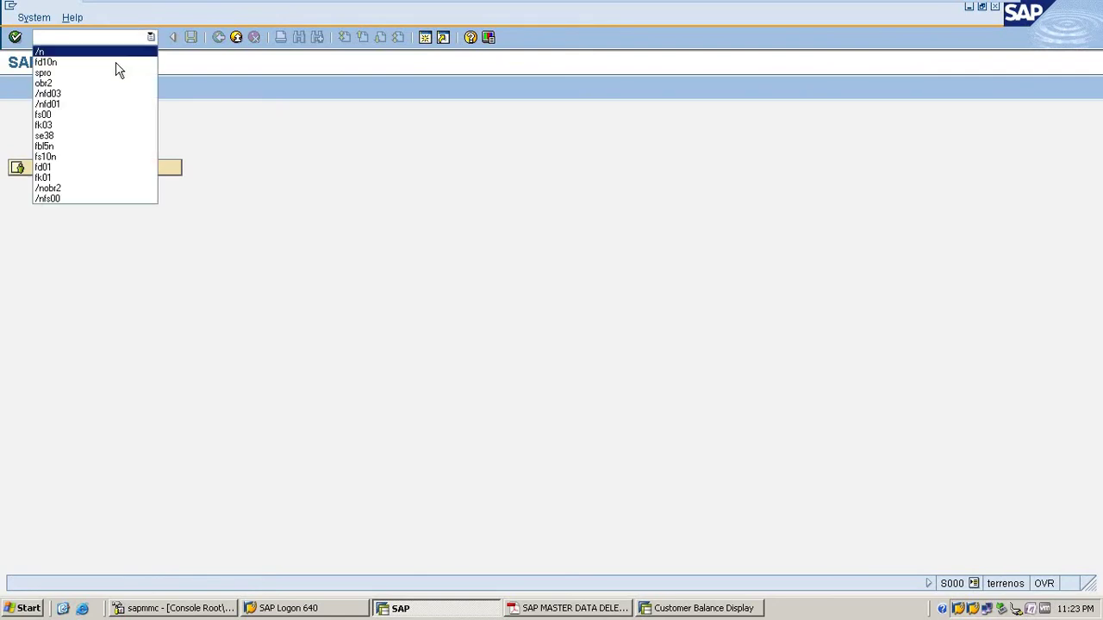
left_click(107, 83)
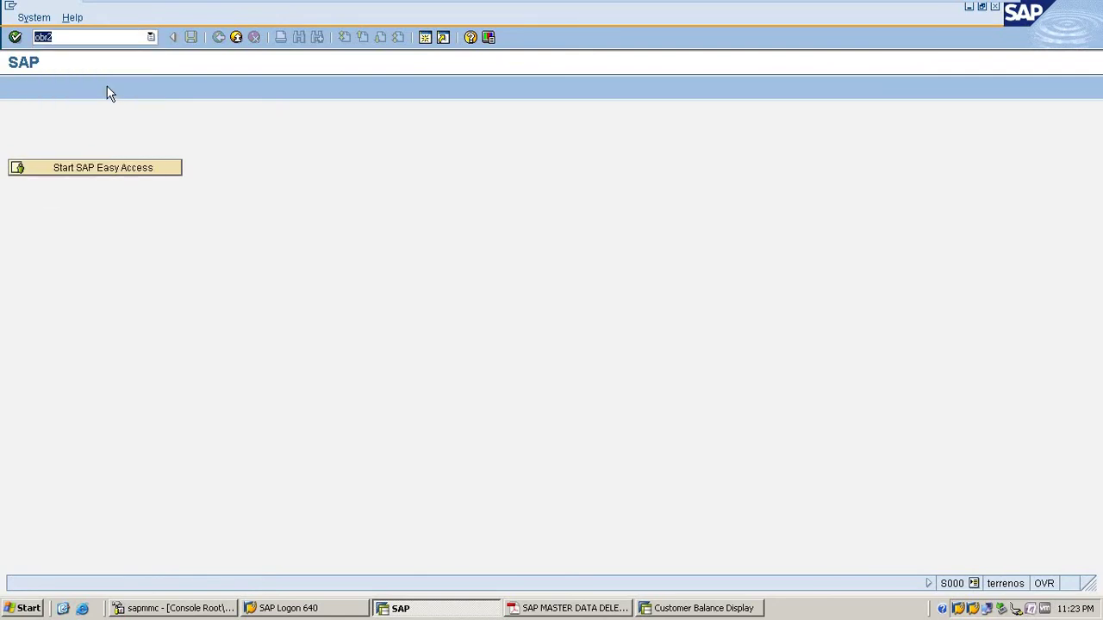
key("Return")
left_click(128, 133)
left_click(250, 152)
left_click(263, 151)
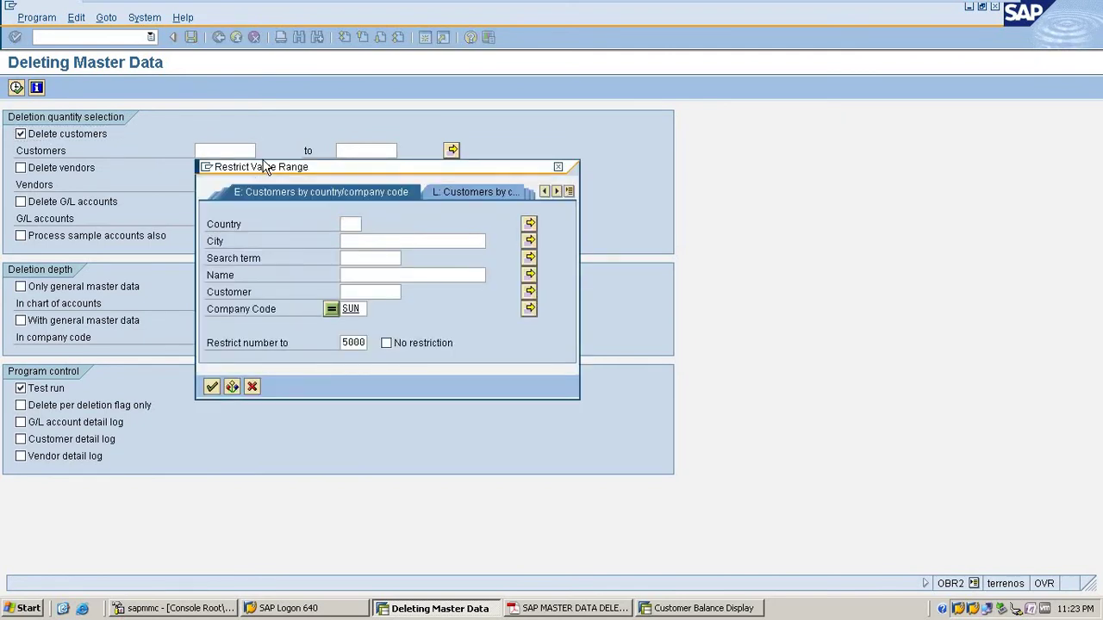
key("Return")
left_click(272, 274)
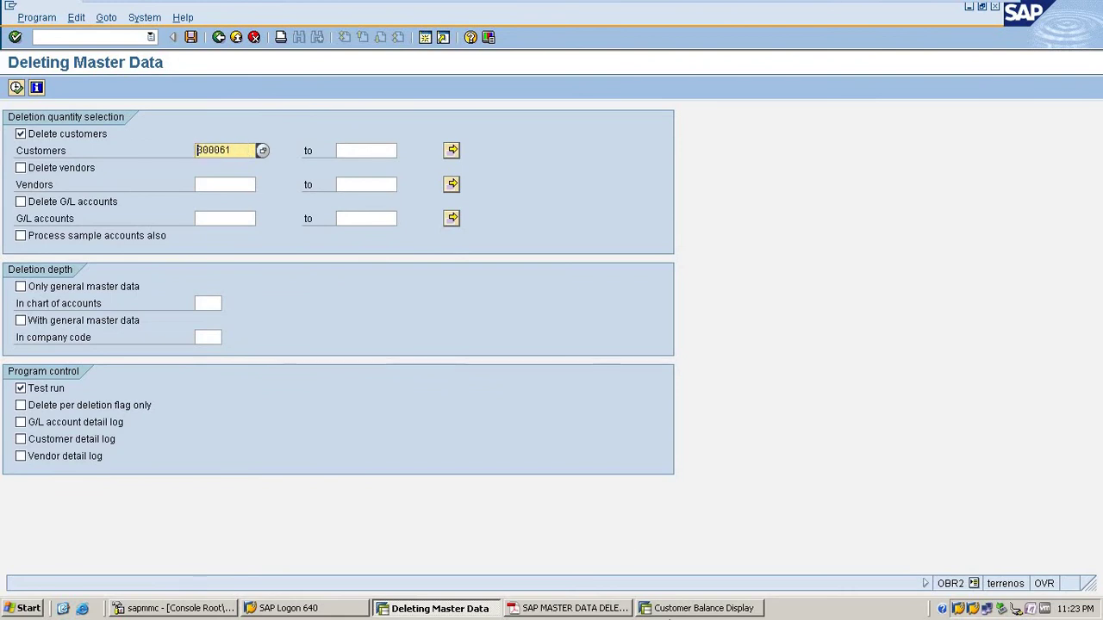
- Check MORE MEGA STORE's balances for company code SUN and fiscal year 2017 in the Customer Balance Display session
left_click(703, 608)
type("300061")
key("Delete")
key("Delete")
key("Delete")
key("Delete")
key("Delete")
key("Delete")
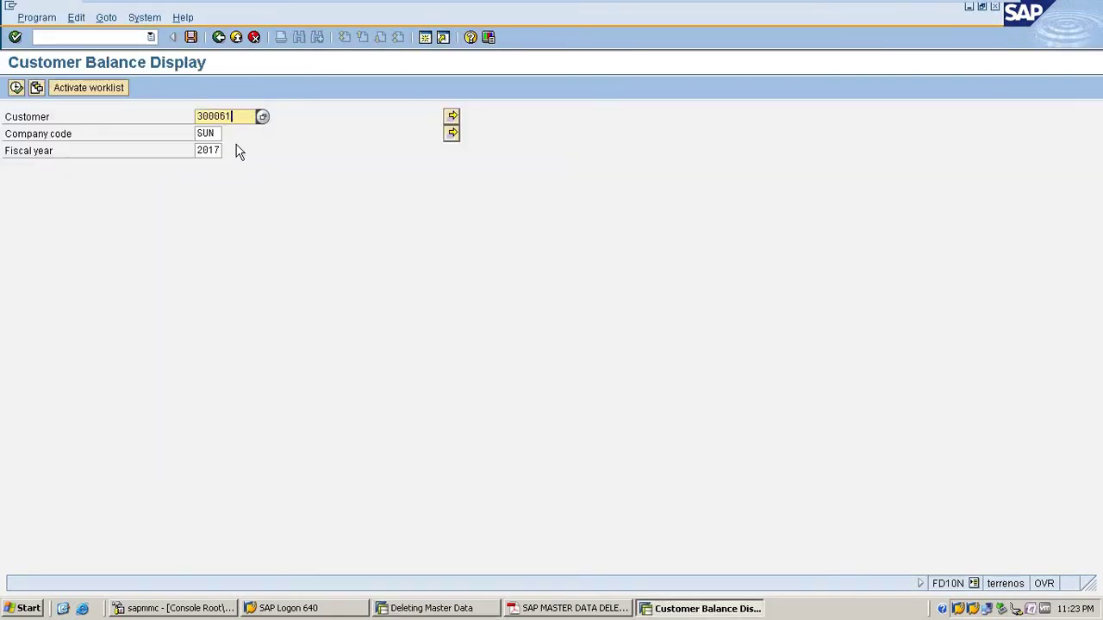
left_click(15, 87)
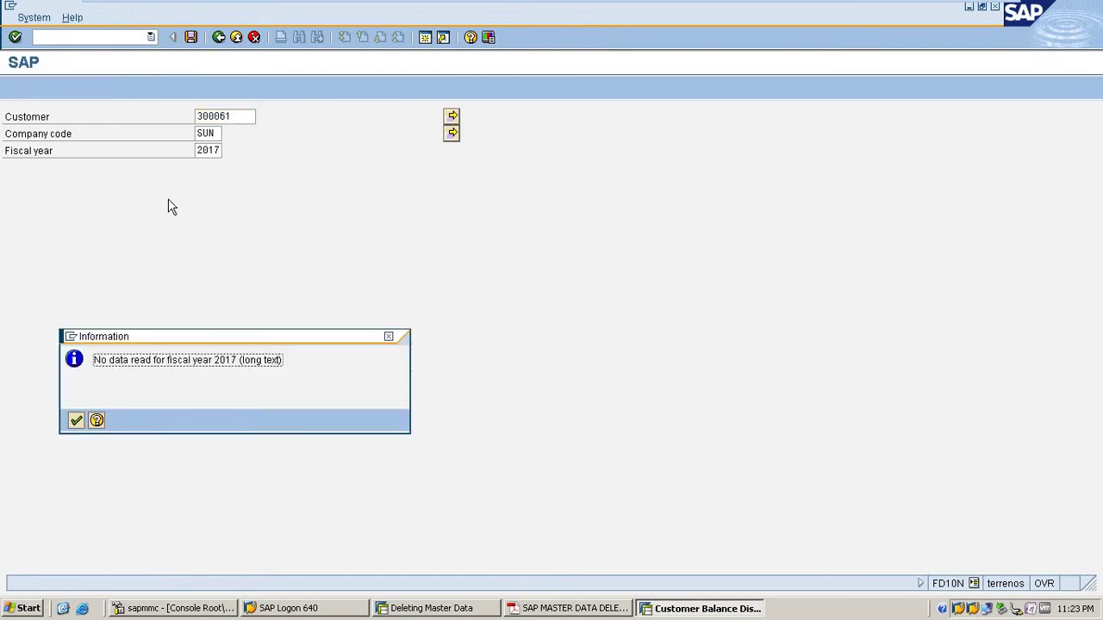
left_click(75, 420)
- Include general master data, set the company code to SUN, and execute the deletion of MORE MEGA STORE as a test run
key("alt+Tab")
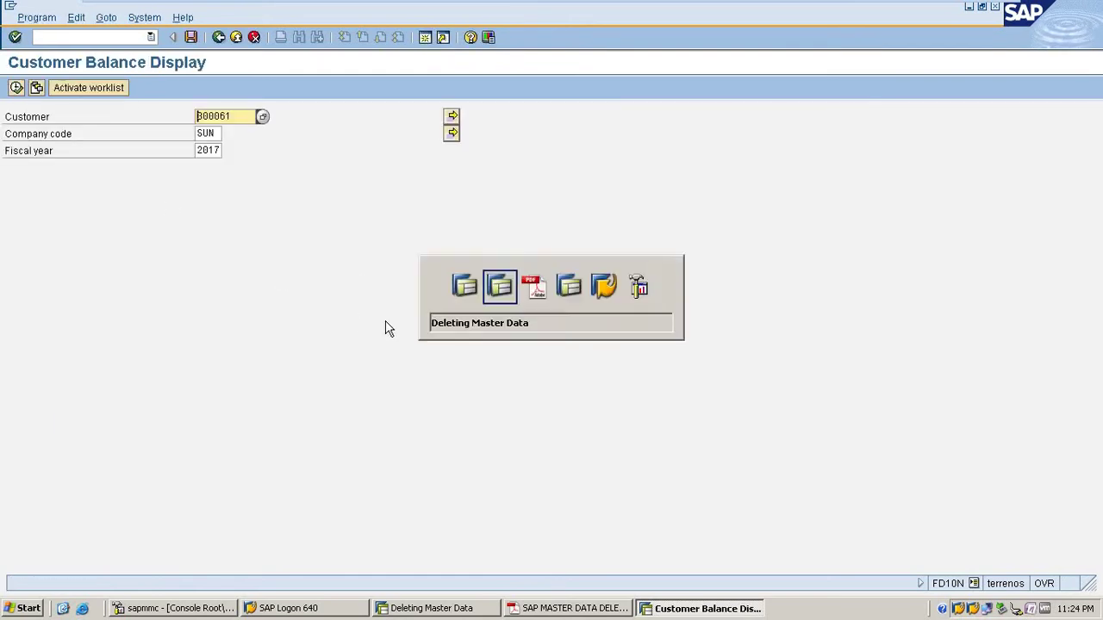
left_click(69, 320)
left_click(216, 337)
type("sun")
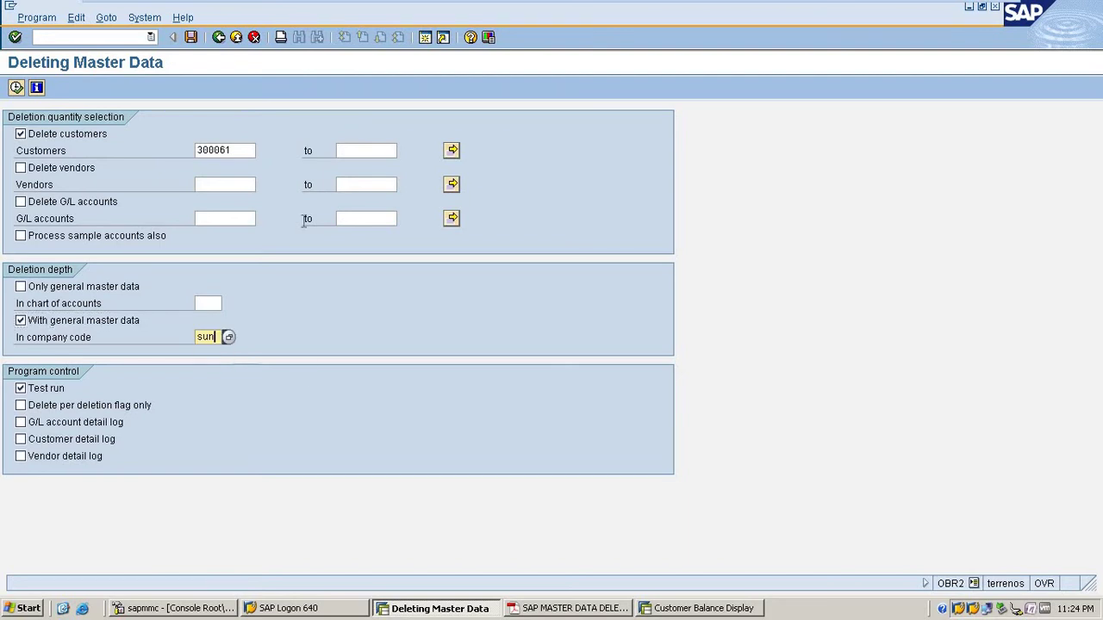
left_click(16, 88)
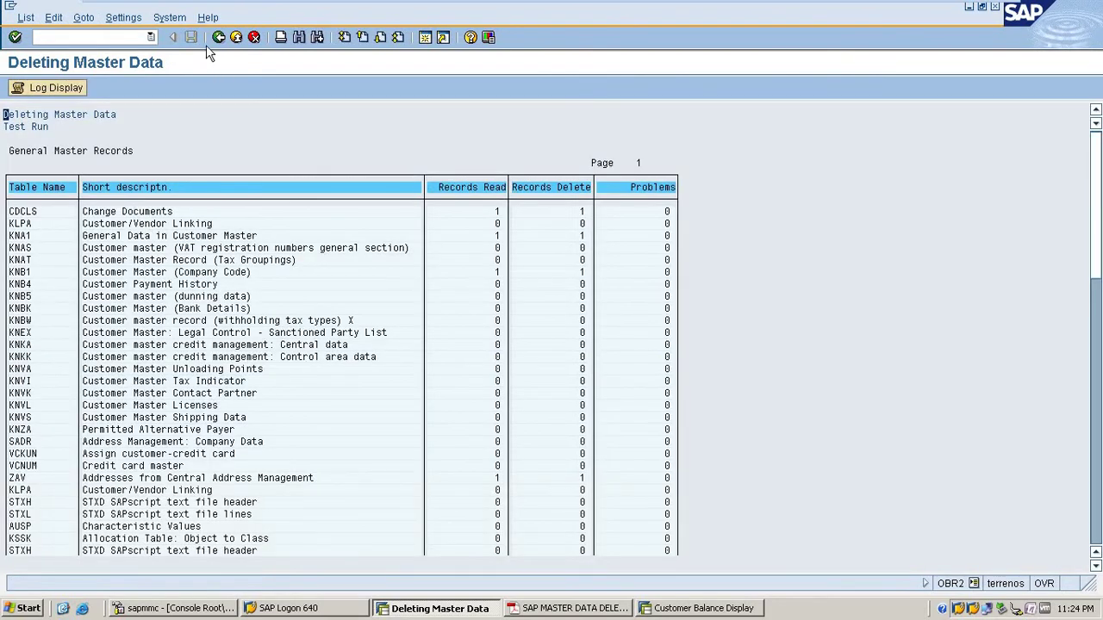
- Copy MORE MEGA STORE's customer number from the deletion selection and start transaction fd03 in a new session
left_click(219, 38)
double_click(239, 148)
key("ctrl+c")
left_click(426, 38)
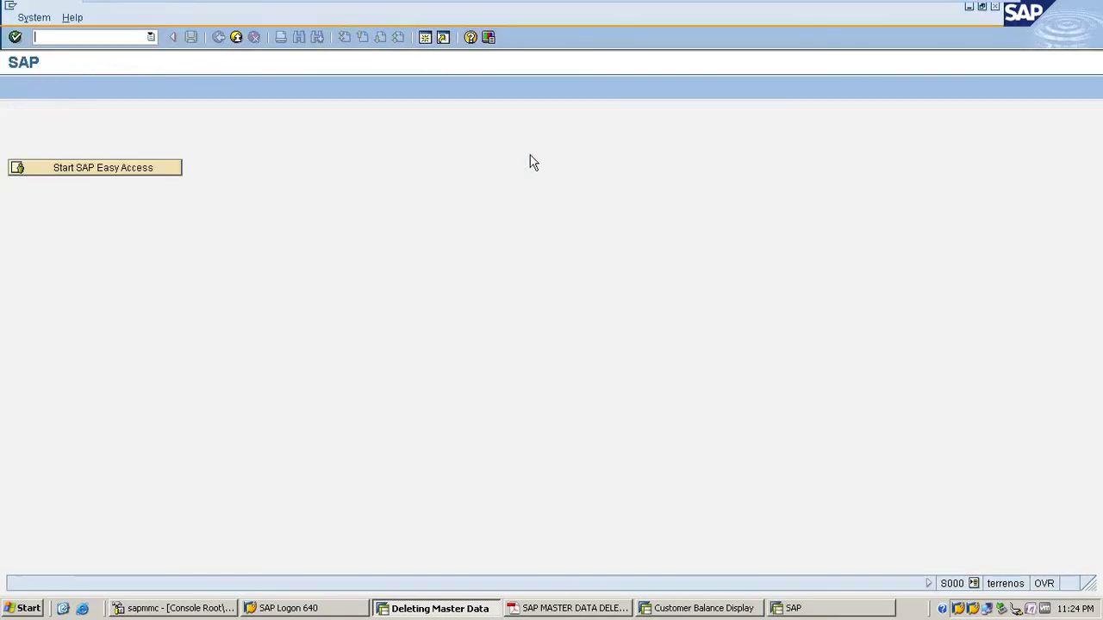
type("fd")
type("03")
key("Return")
- Display MORE MEGA STORE's master data in company code SUN, view its account management data, and leave the transaction
key("ctrl+v")
key("Delete")
key("Delete")
key("Delete")
key("Delete")
key("Delete")
key("Delete")
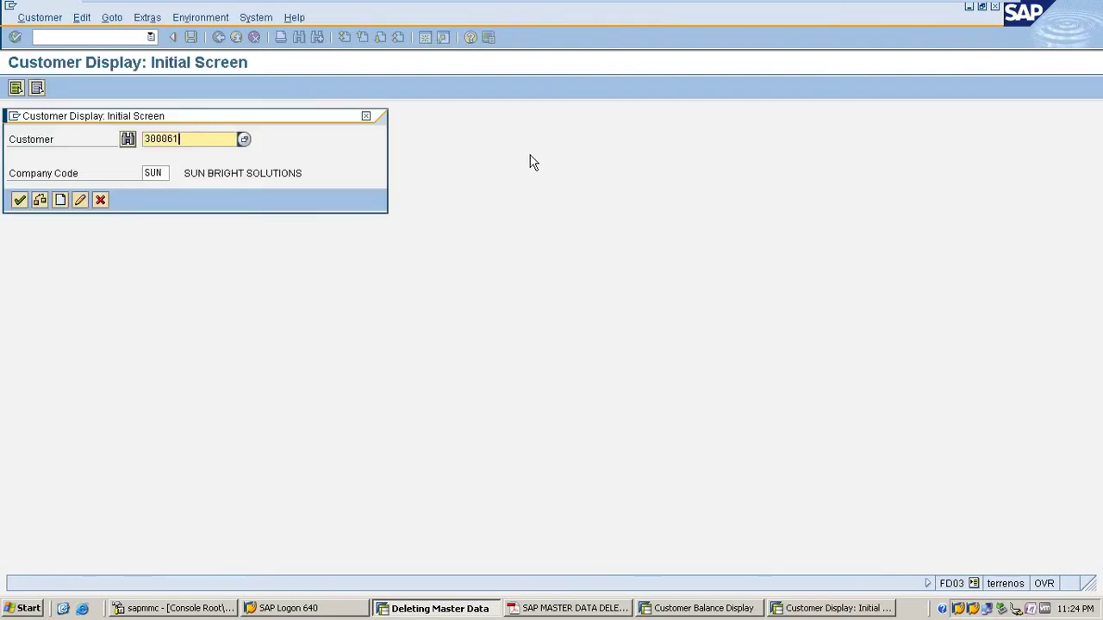
key("Return")
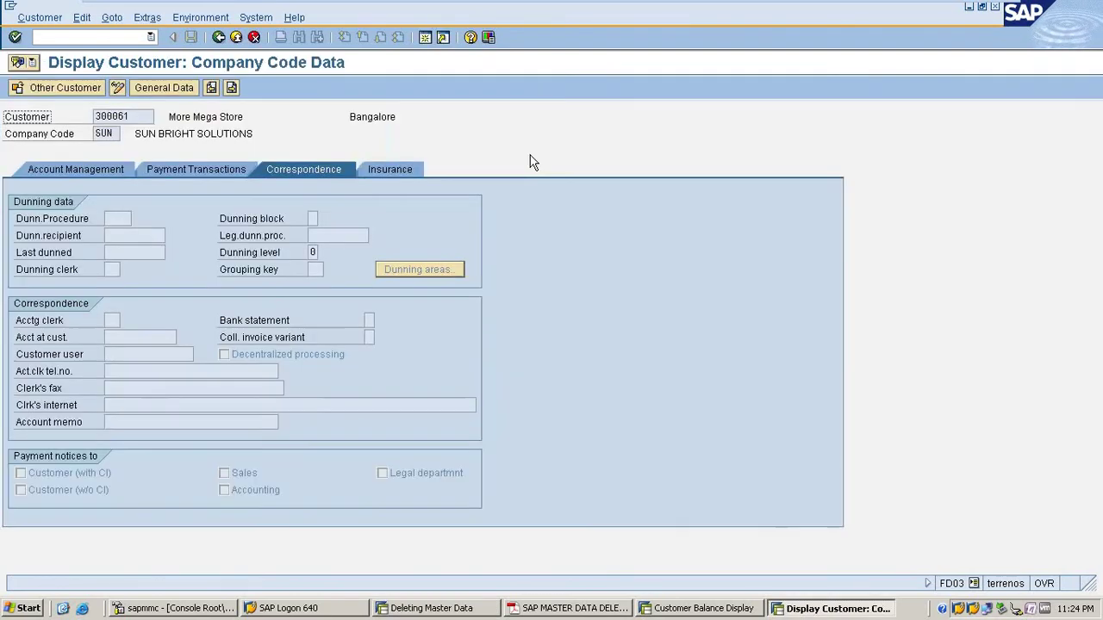
left_click(99, 169)
left_click(219, 36)
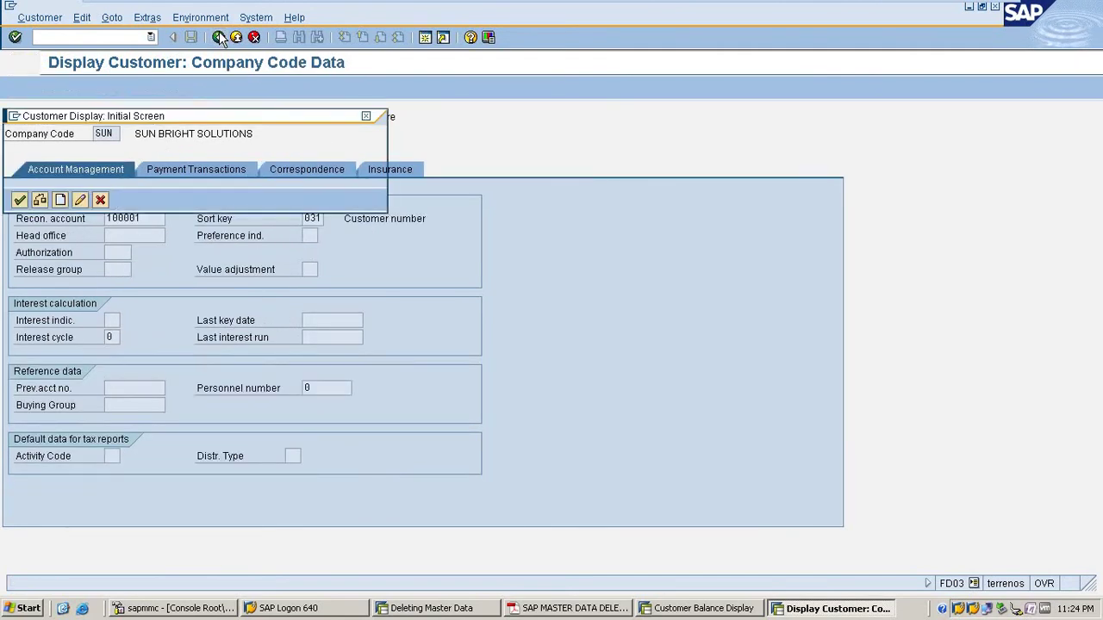
left_click(100, 199)
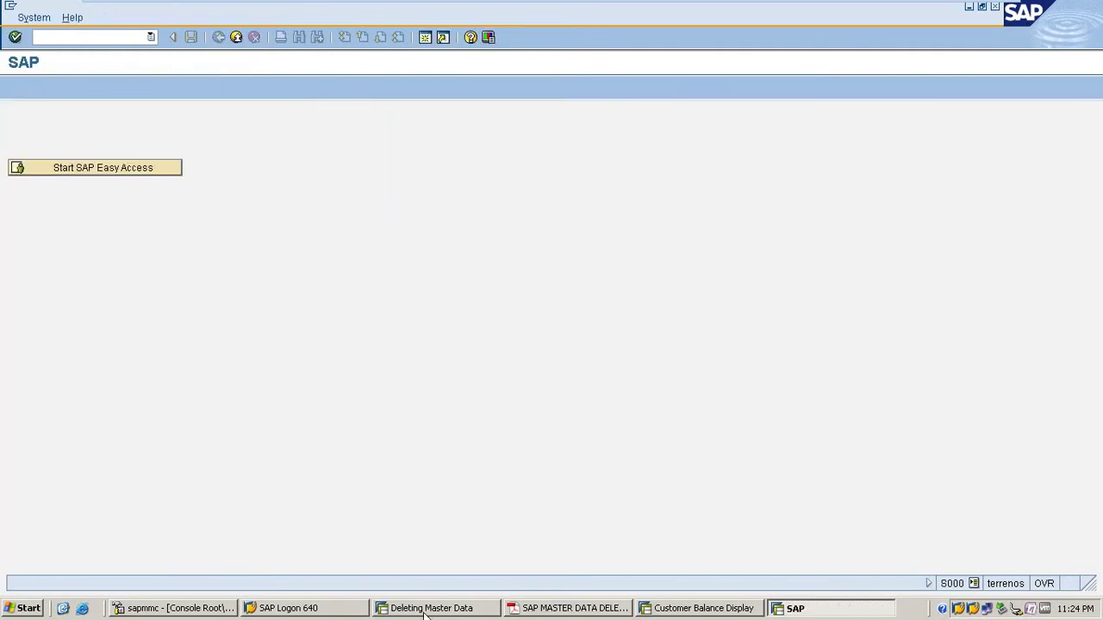
- Return to the Deleting Master Data session and repeat the test run of MORE MEGA STORE's deletion
key("alt+Tab")
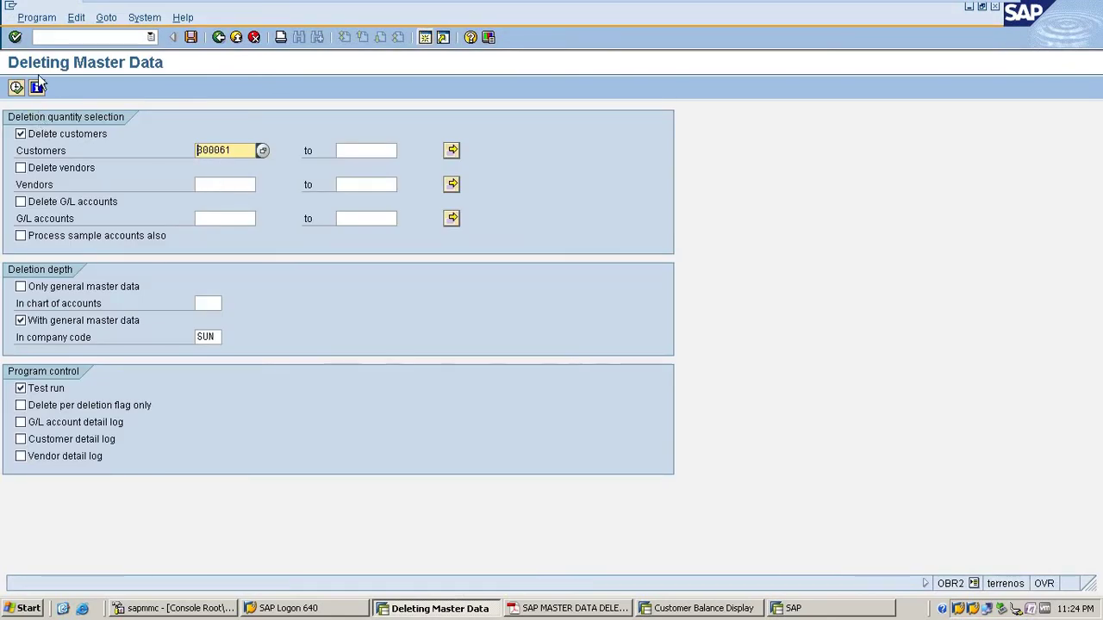
left_click(16, 87)
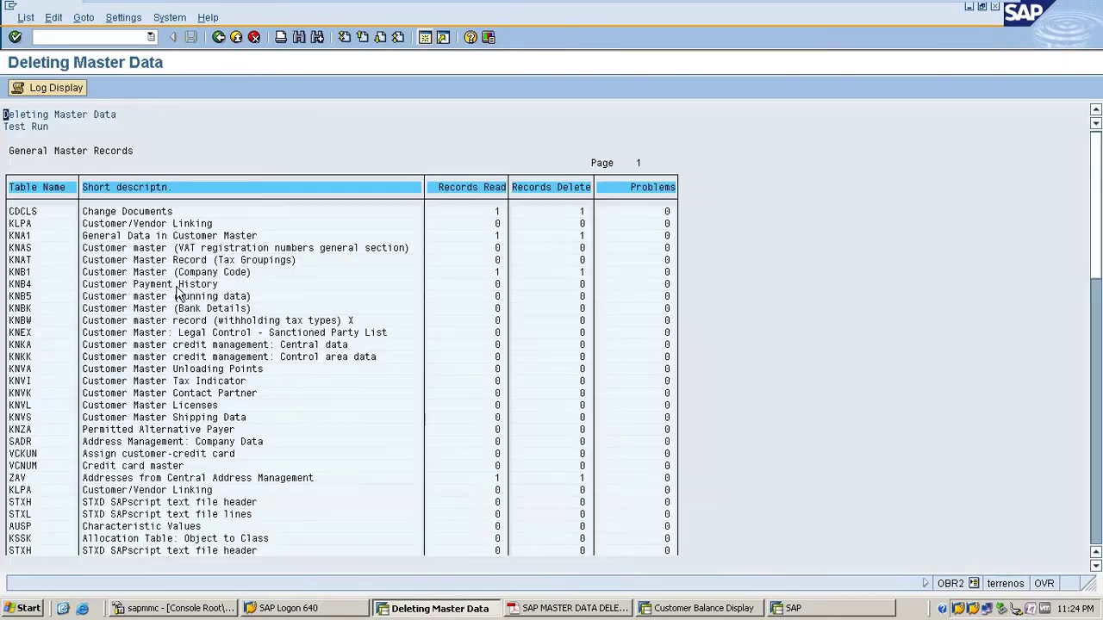
left_click(219, 36)
- Switch Test run off, execute the deletion of MORE MEGA STORE as an update run, and confirm it
left_click(47, 392)
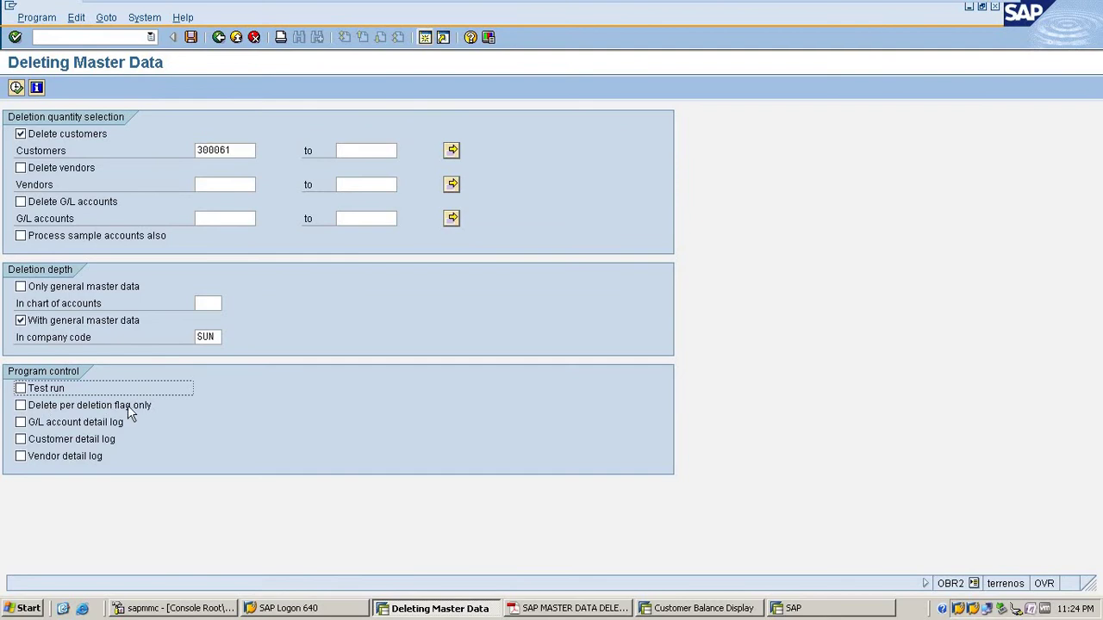
left_click(15, 87)
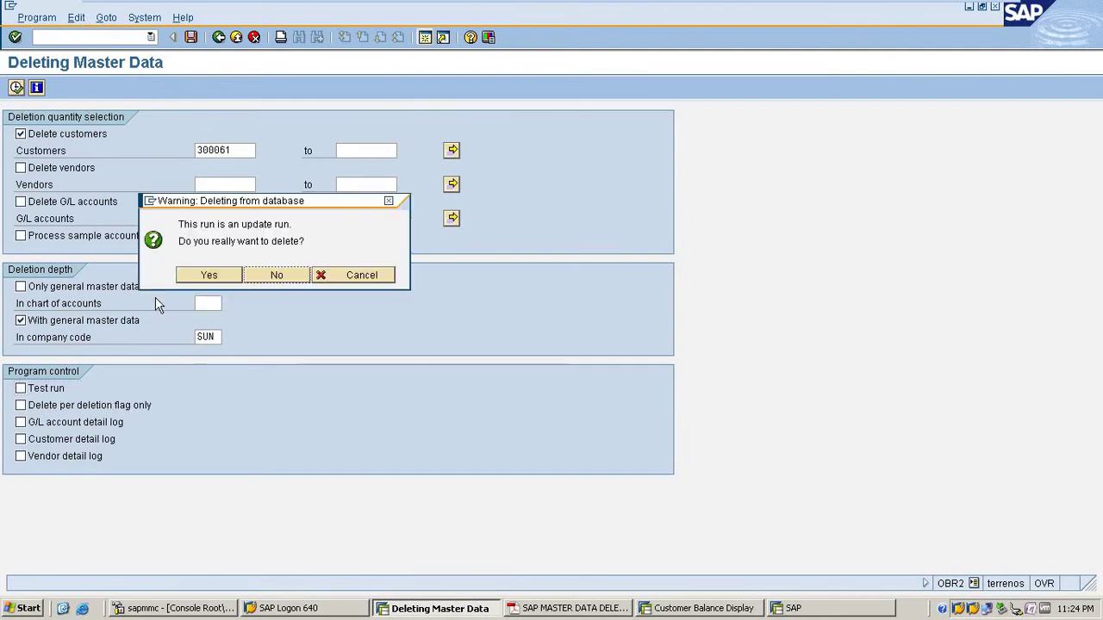
left_click(209, 276)
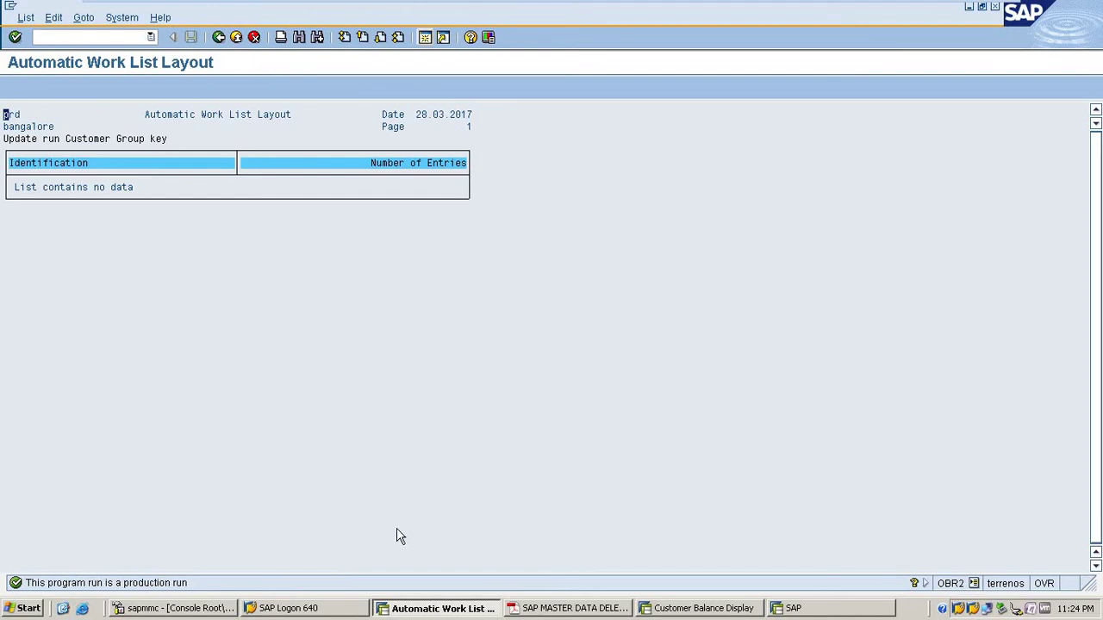
left_click(218, 37)
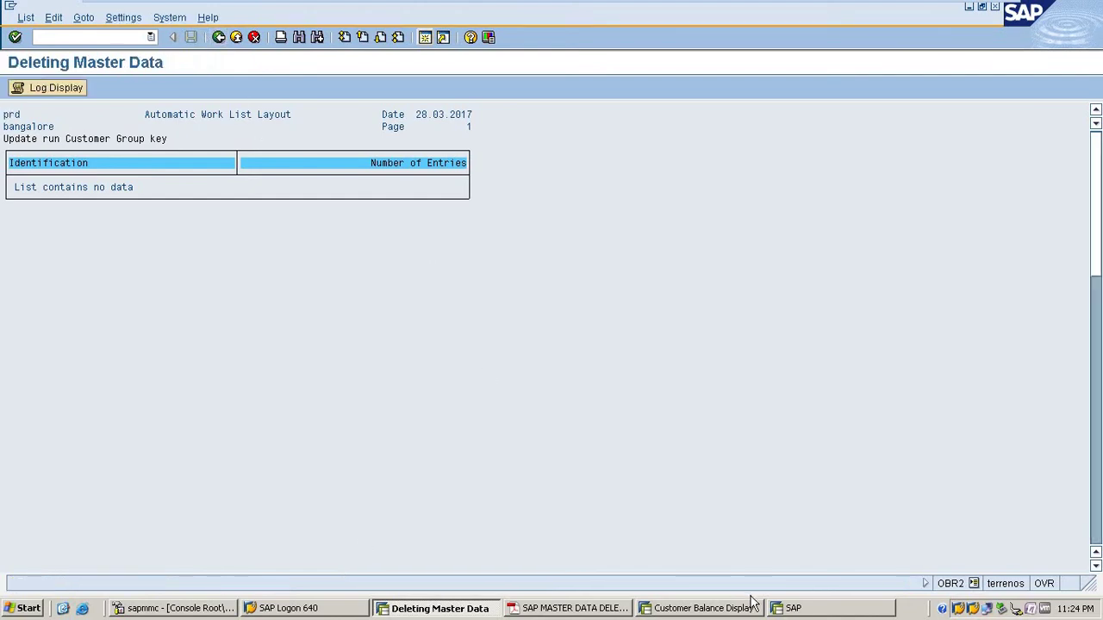
left_click(218, 37)
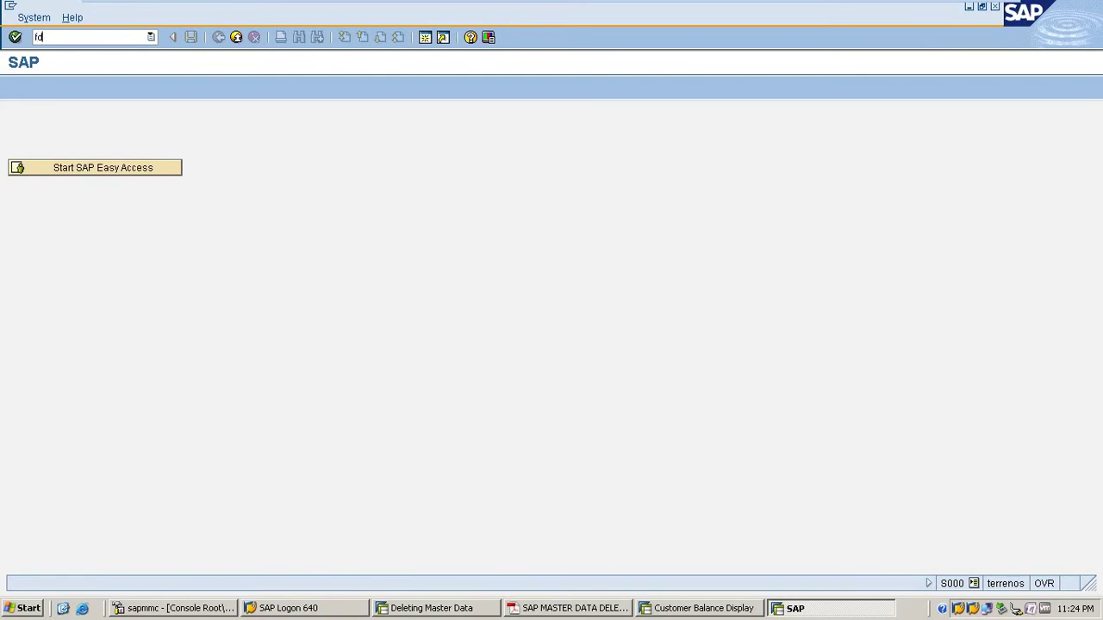
- Check with transaction fd03 whether MORE MEGA STORE still exists in company code SUN, and return to the deletion selection screen
type("fd03")
key("Return")
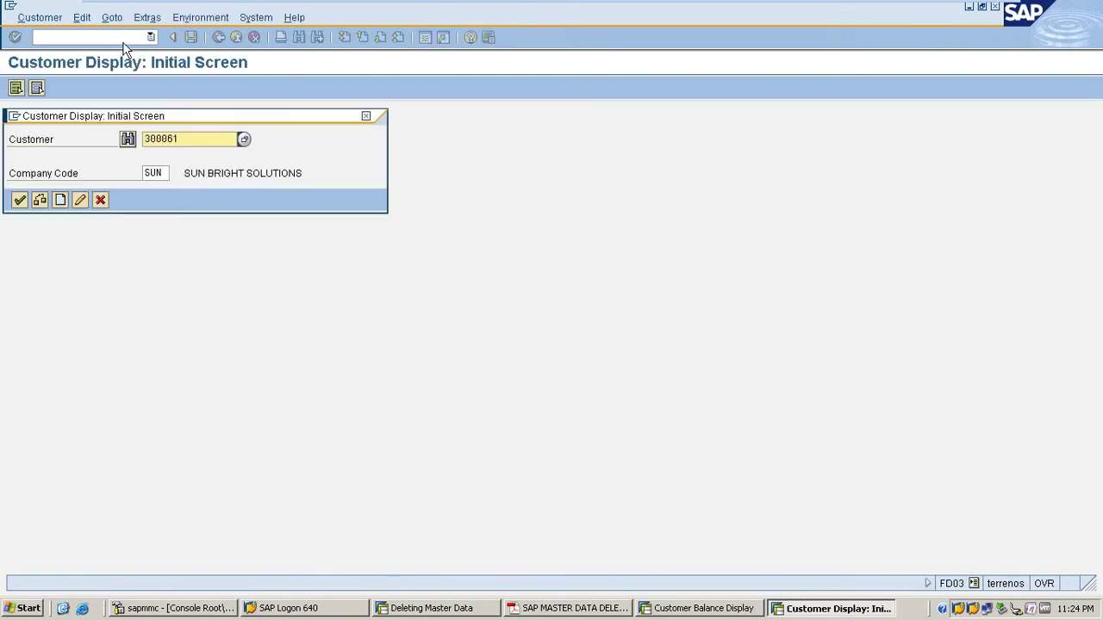
key("Return")
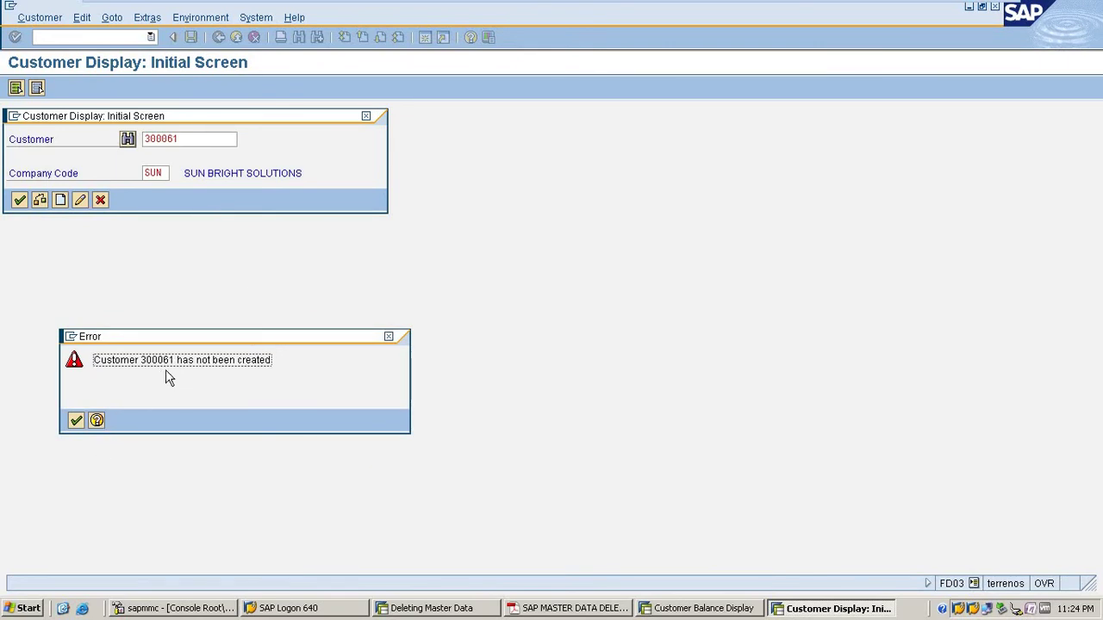
left_click(76, 420)
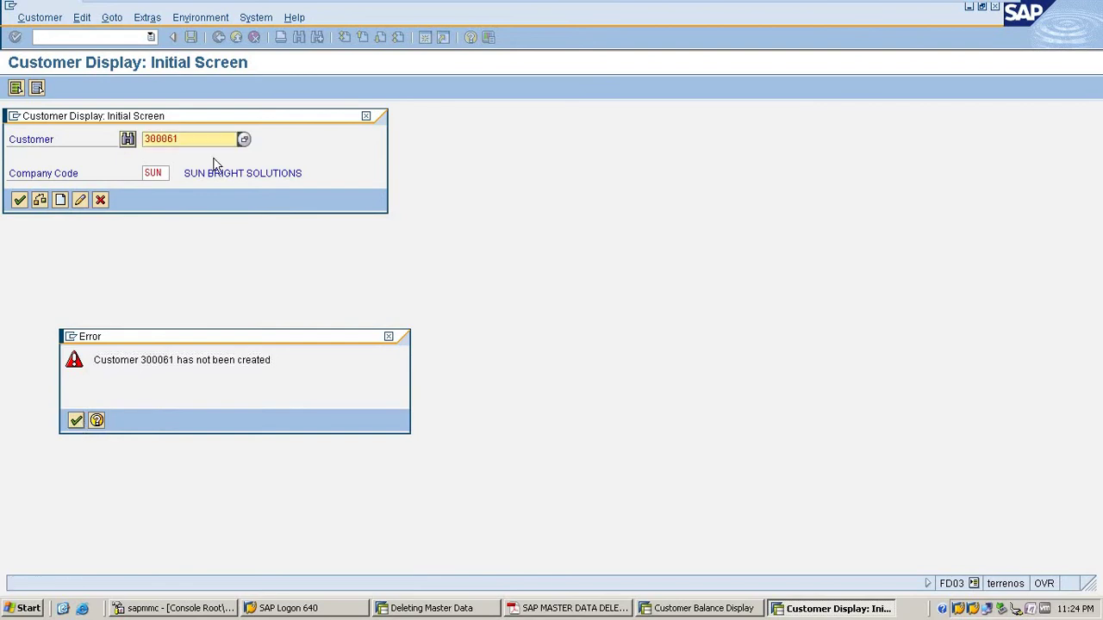
left_click(100, 200)
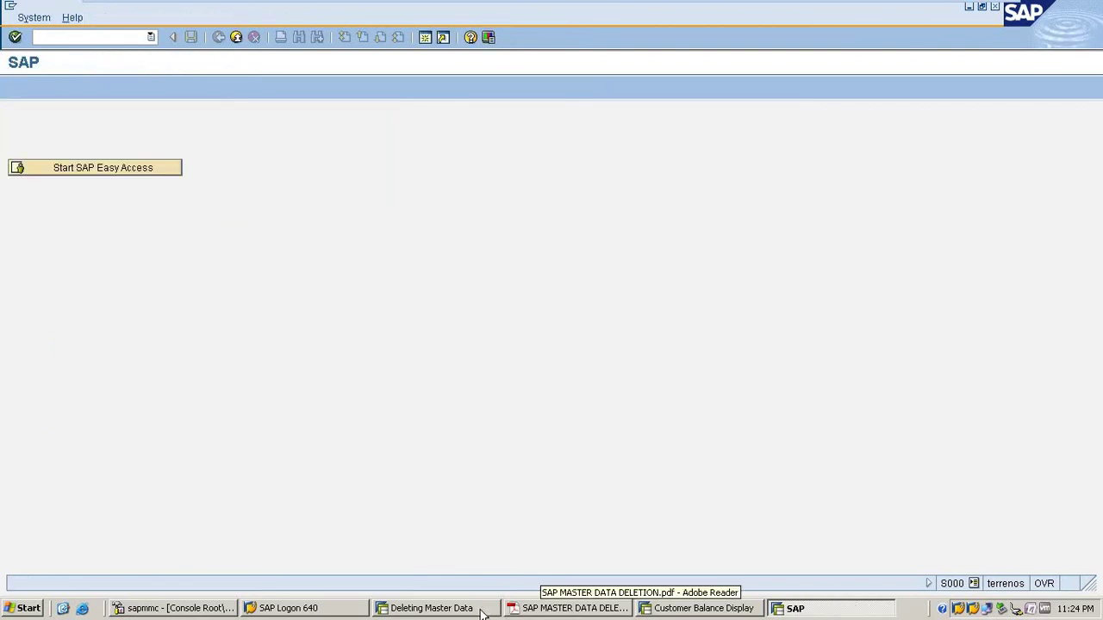
left_click(435, 608)
left_click(219, 37)
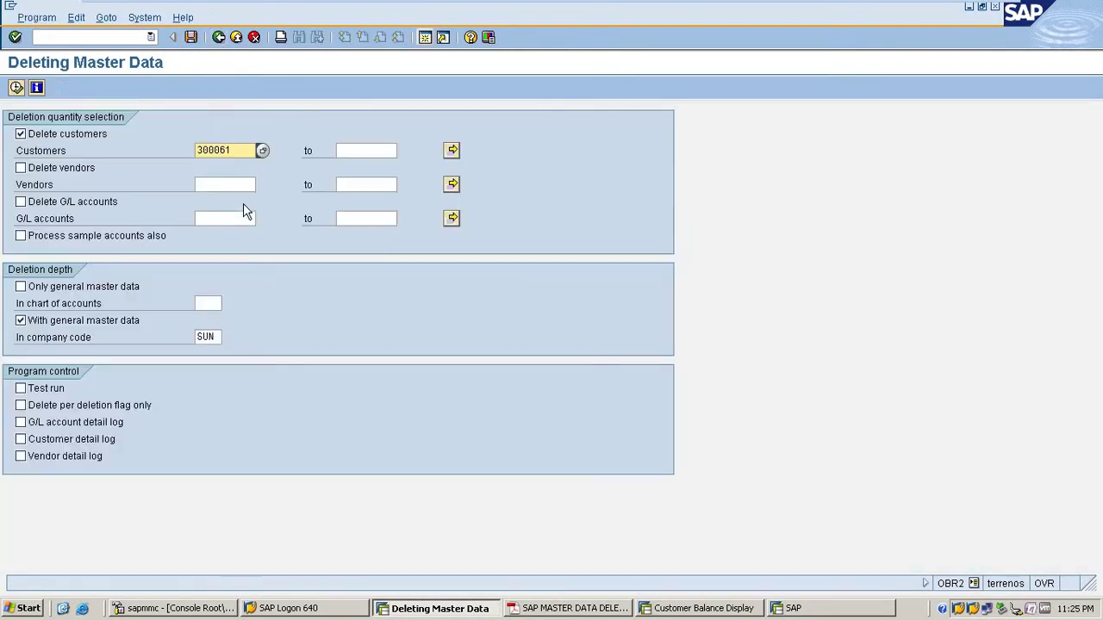
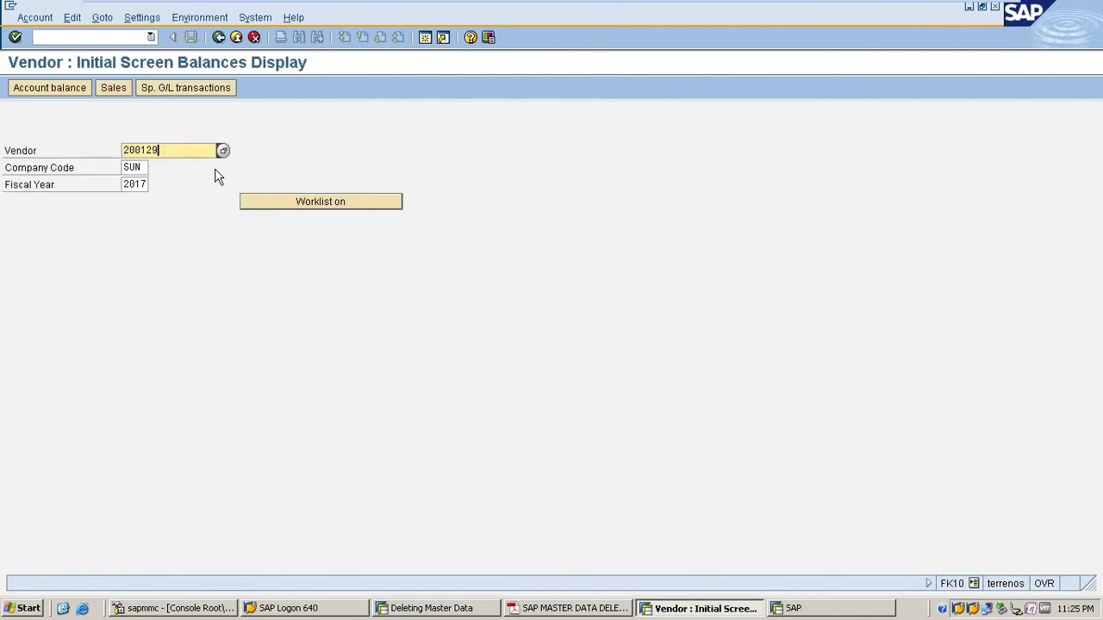
- Start transaction /nfk10n and check ASM INFO SYSTEMS' balances for company code SUN and fiscal year 2017
left_click(97, 33)
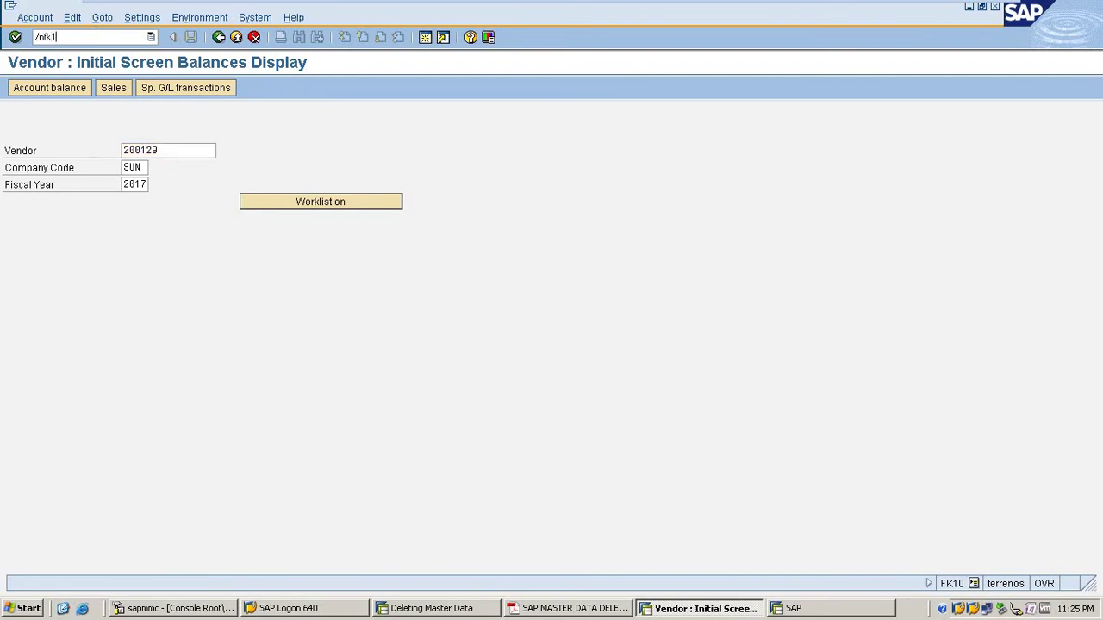
key("Return")
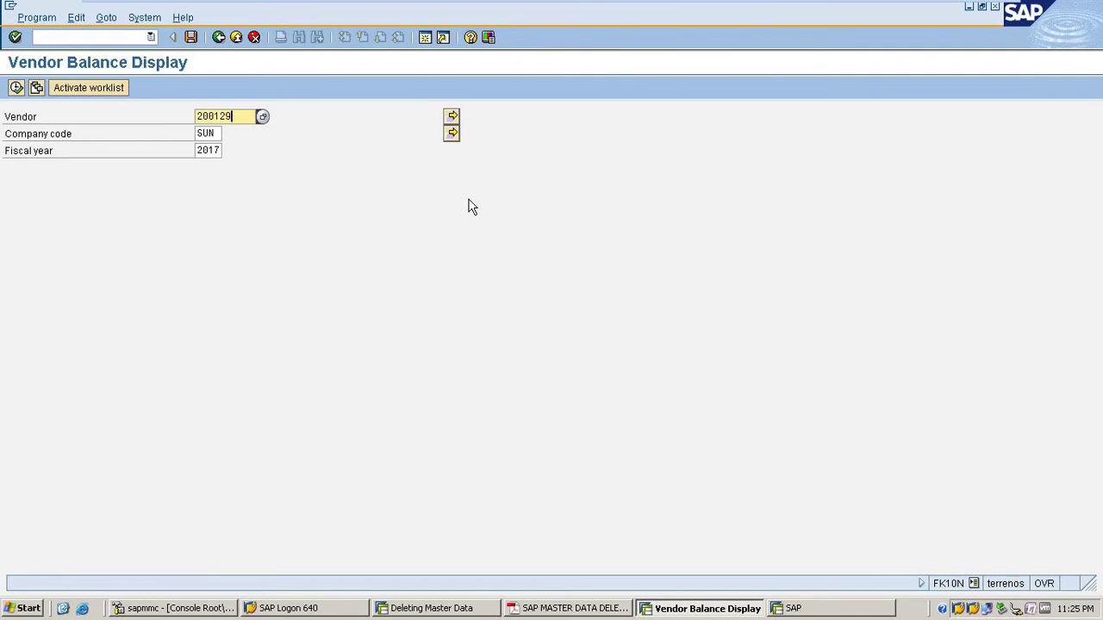
left_click(16, 87)
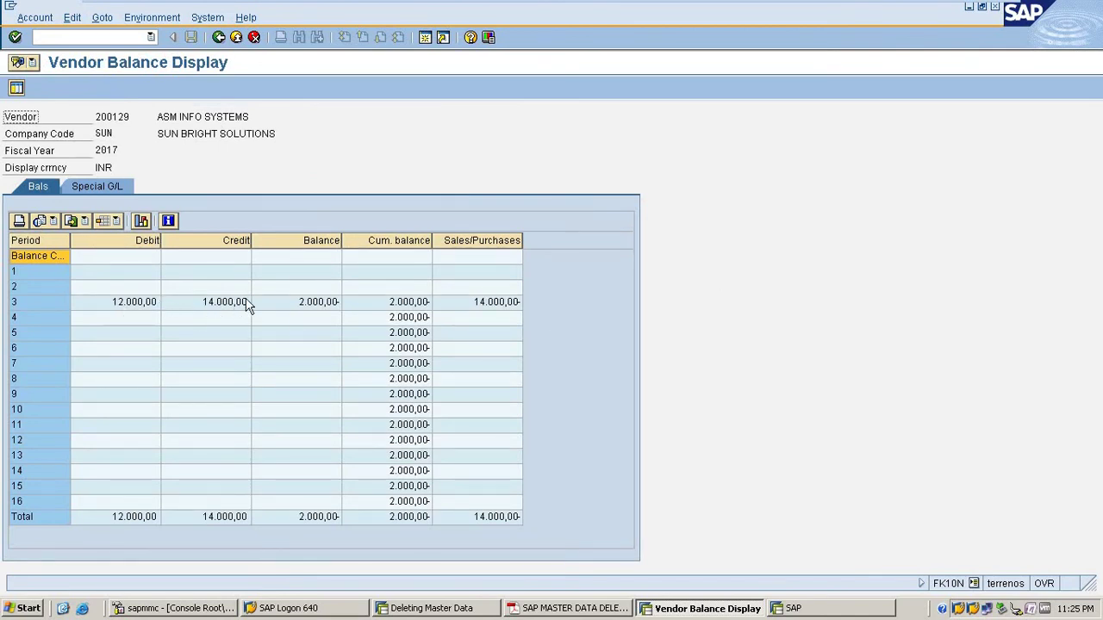
left_click(177, 303)
- Try to delete vendor ASM INFO SYSTEMS in the Deleting Master Data session, with Test run on and with it off, and exit the program
key("alt+Tab")
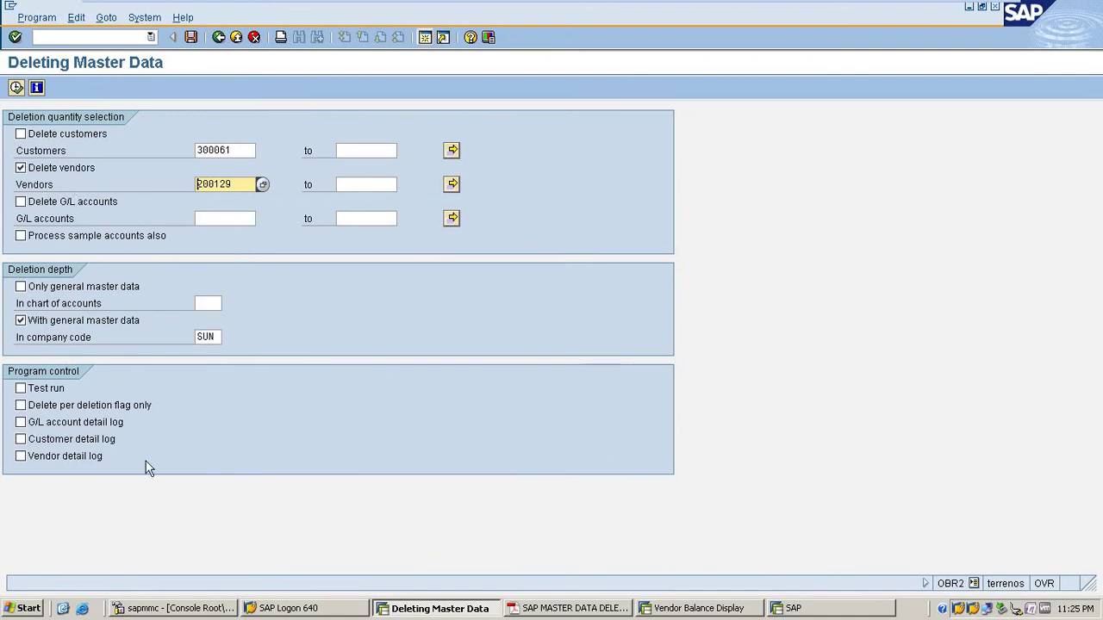
left_click(60, 393)
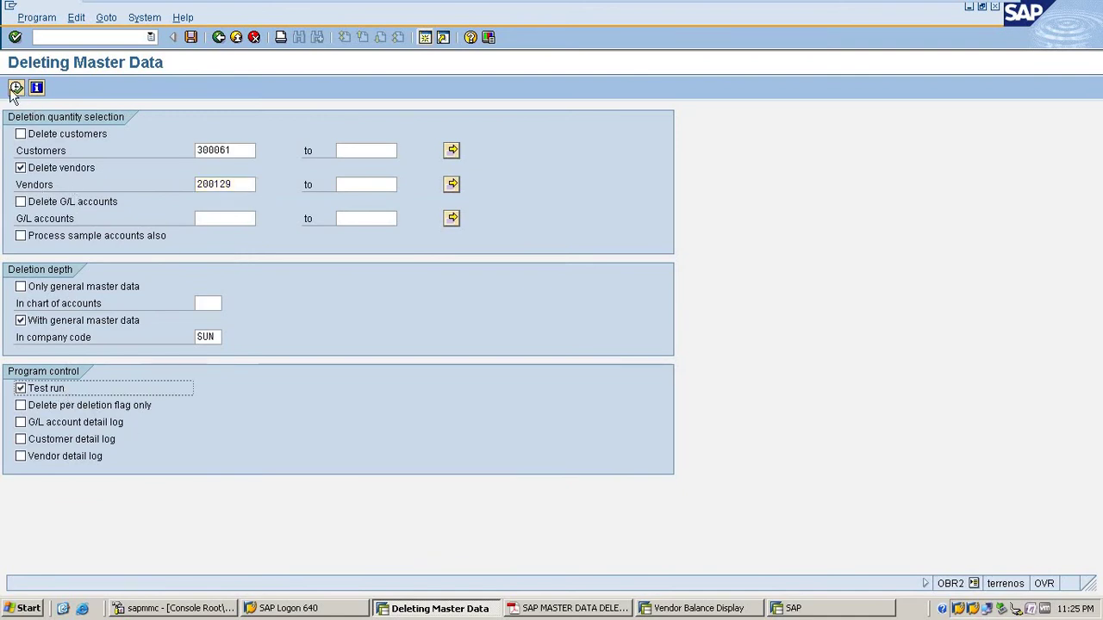
left_click(17, 87)
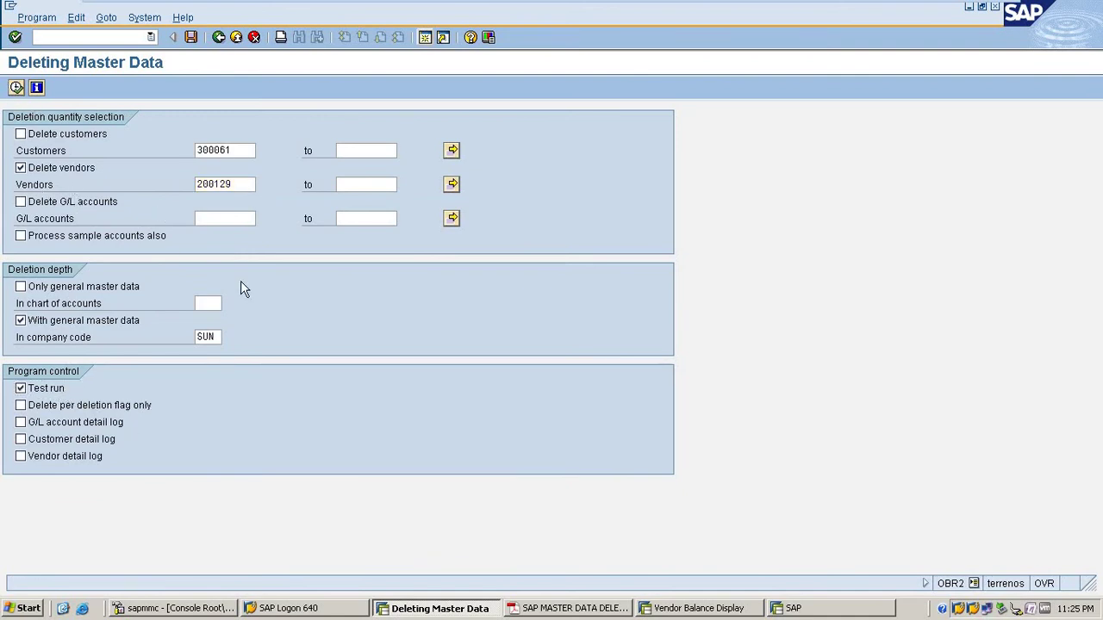
left_click(43, 388)
left_click(17, 87)
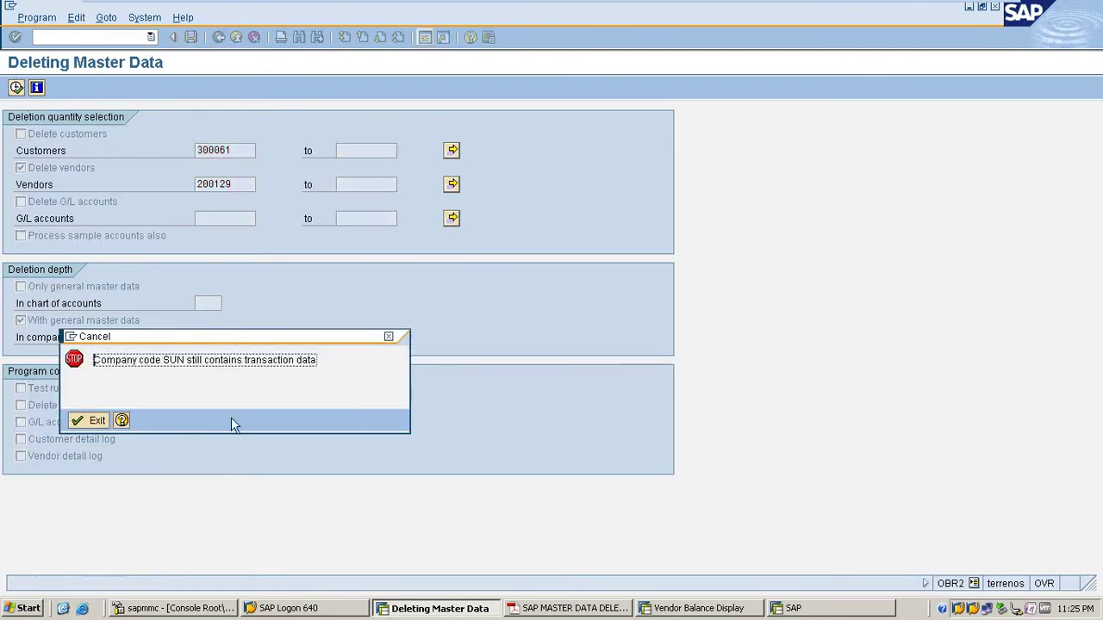
left_click(388, 337)
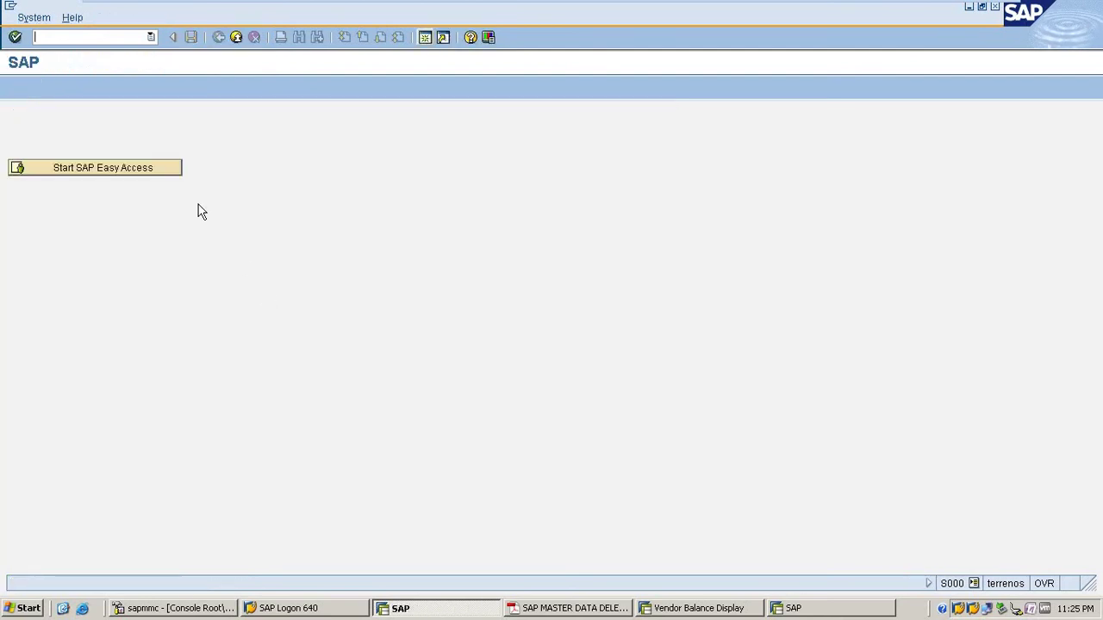
left_click(150, 37)
left_click(137, 53)
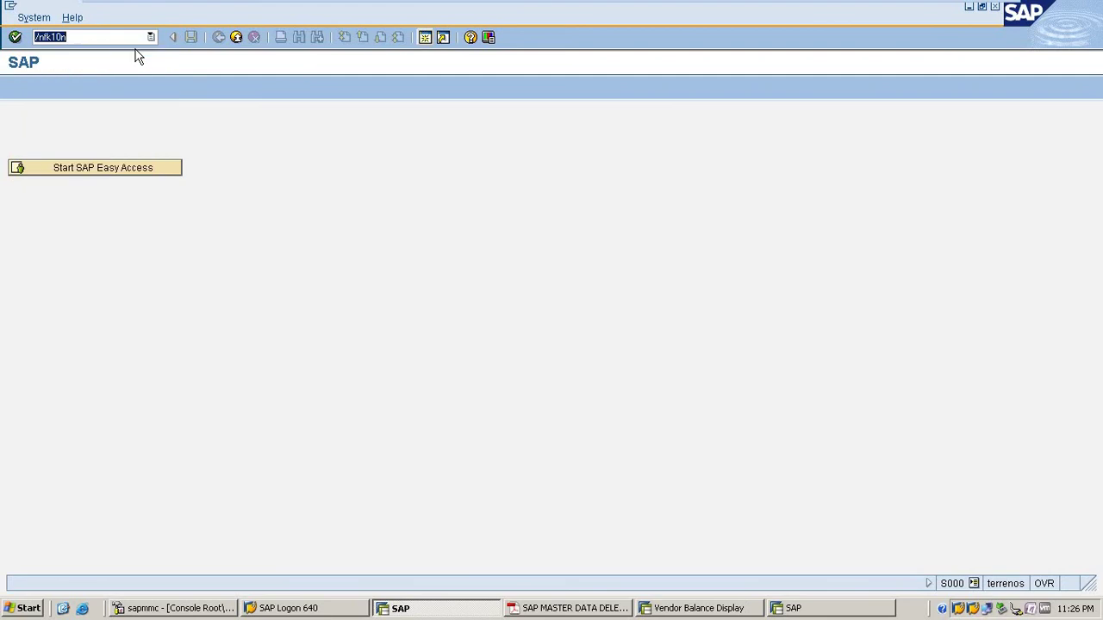
key("Return")
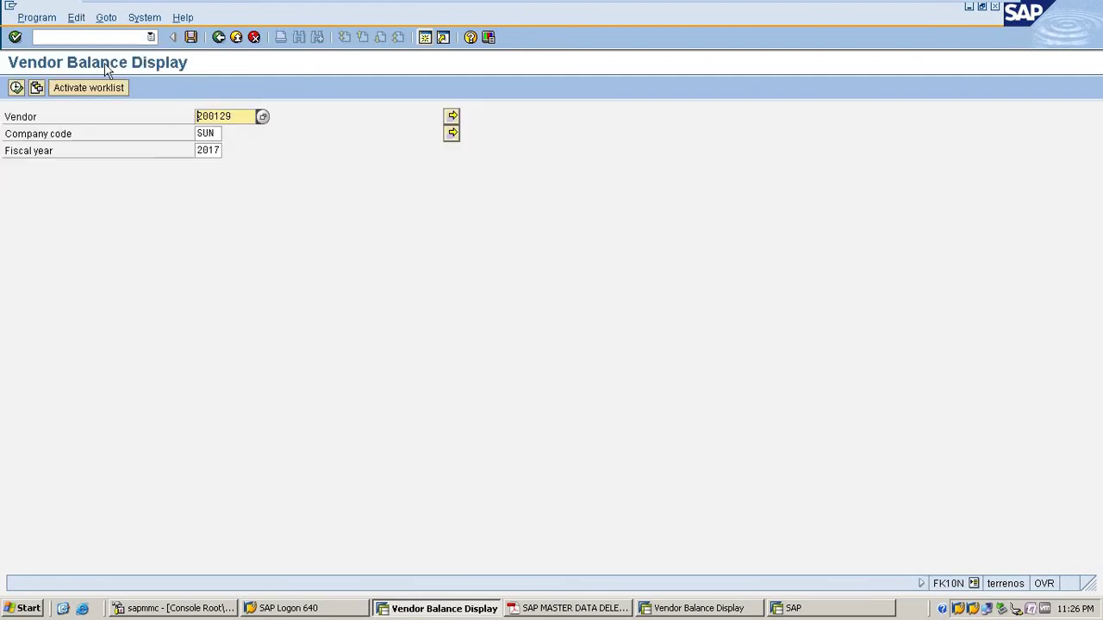
left_click(126, 36)
type("/n")
key("Return")
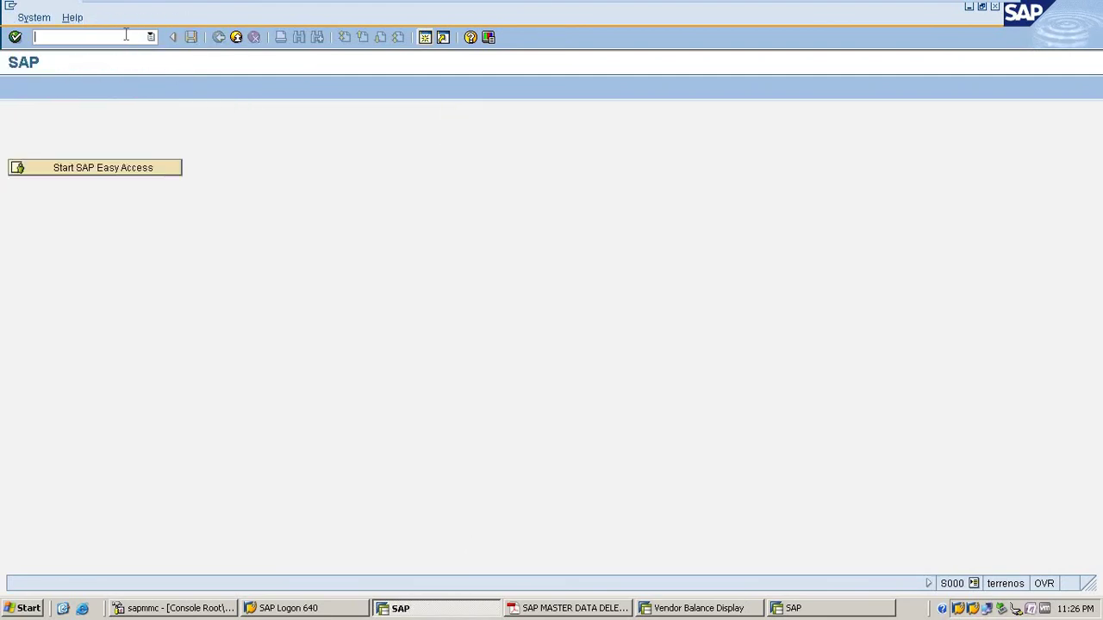
- Start transaction obr2 again and enable the deletion of vendors
left_click(151, 37)
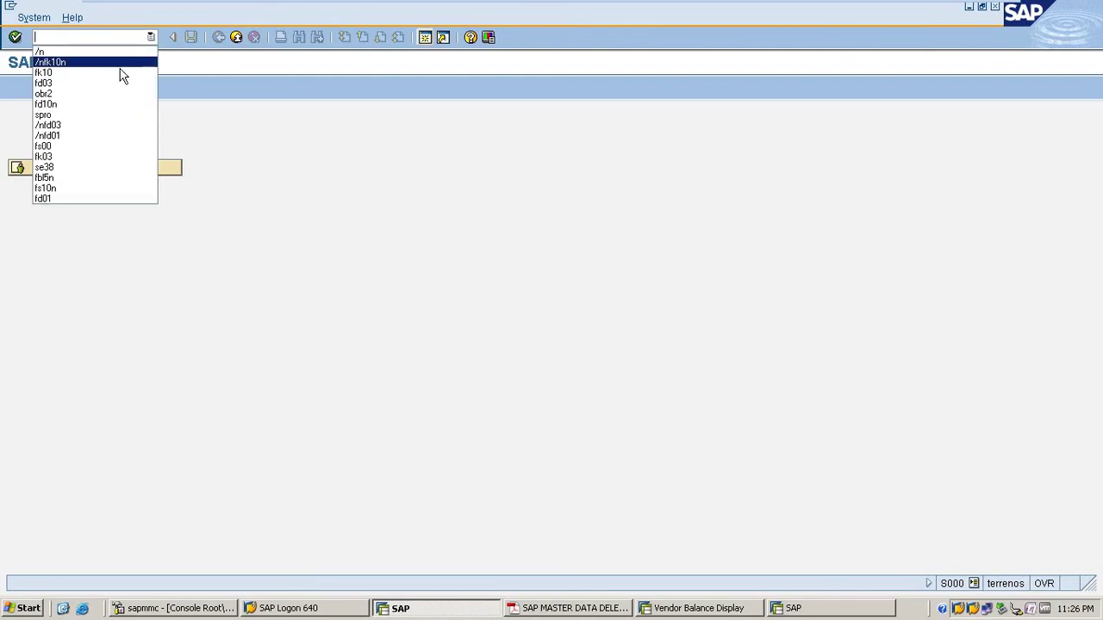
left_click(119, 83)
left_click(151, 37)
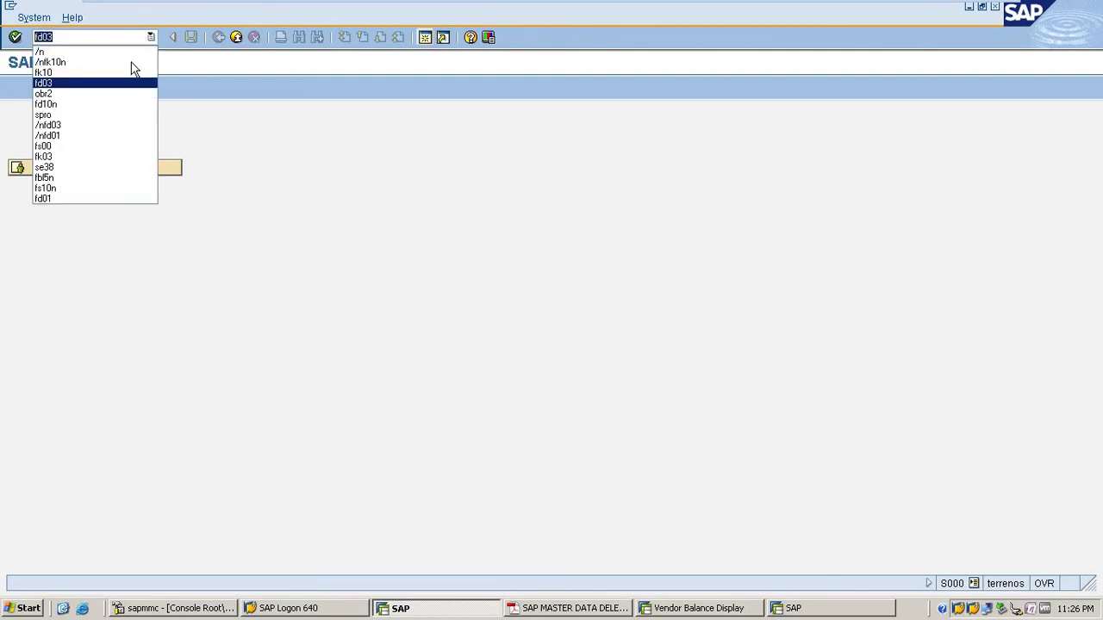
left_click(120, 94)
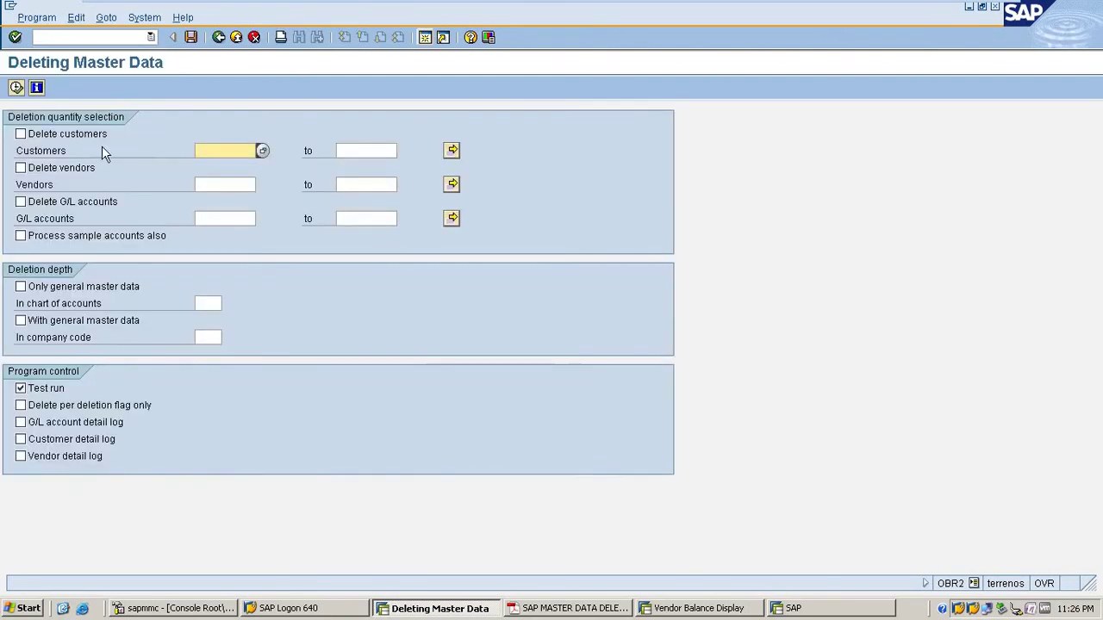
left_click(61, 170)
- Find the vendors of country IN in company code SUN and choose GOPALAN ENTERPRISES as the vendor to delete
left_click(223, 186)
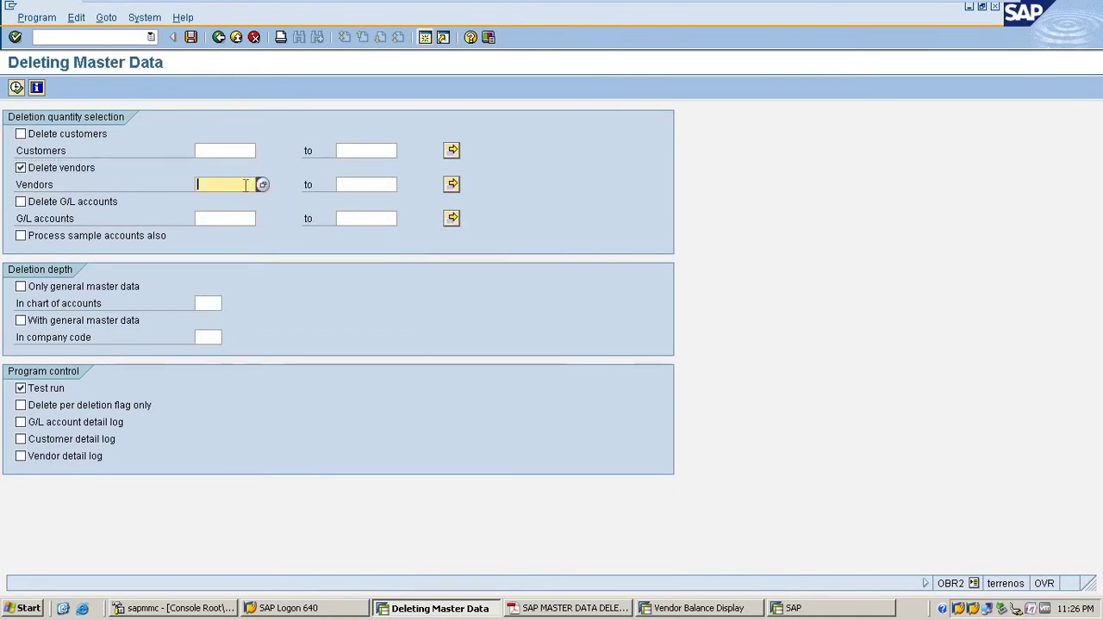
left_click(259, 186)
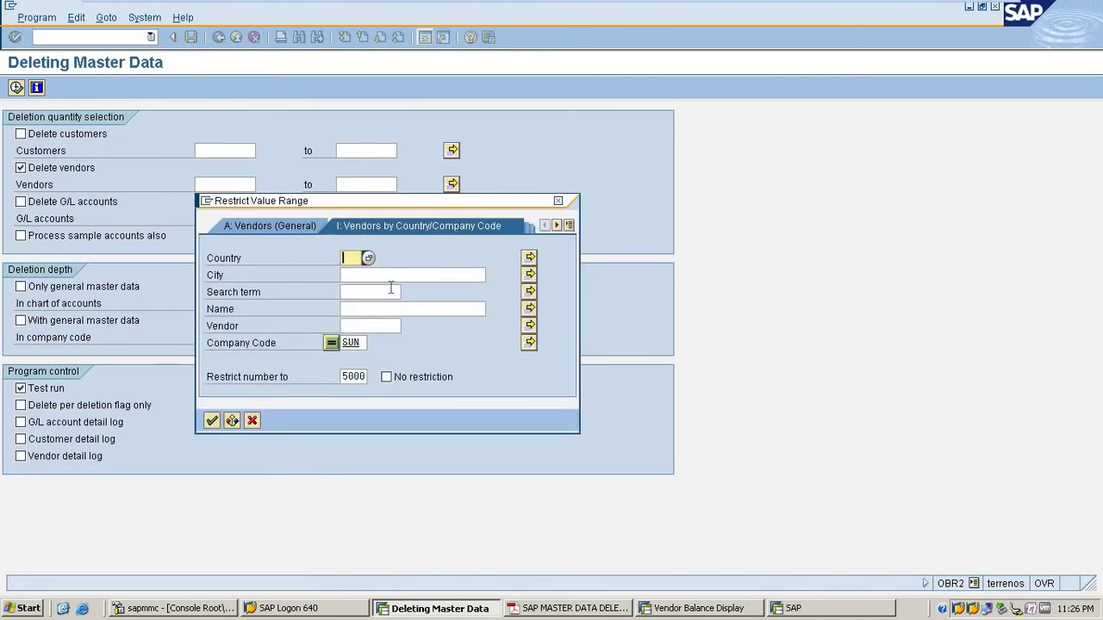
type("IN")
key("Return")
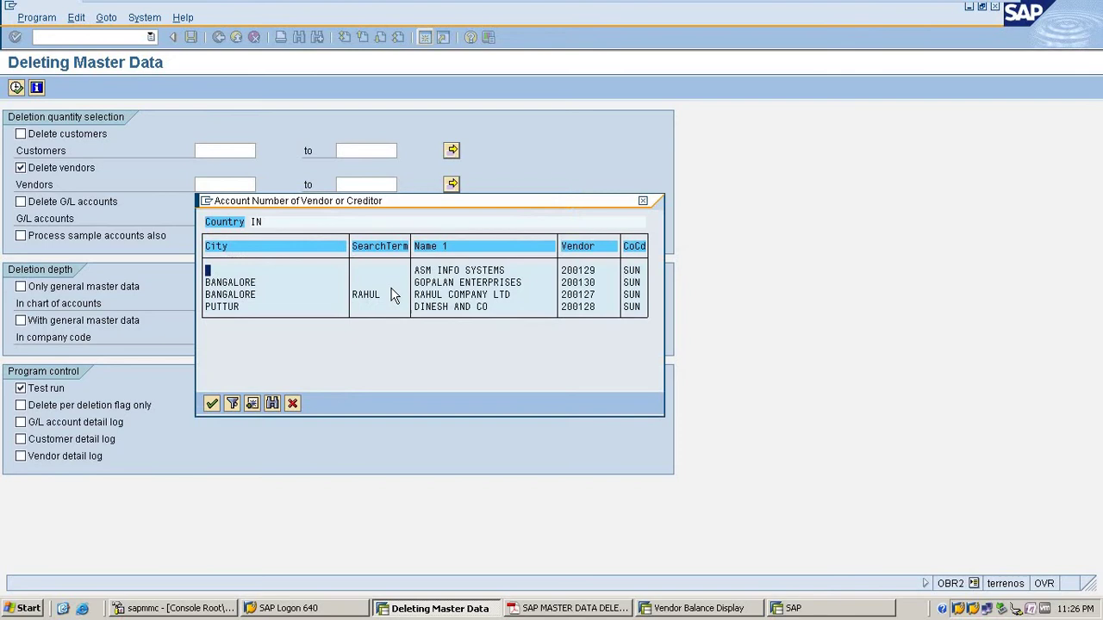
double_click(461, 286)
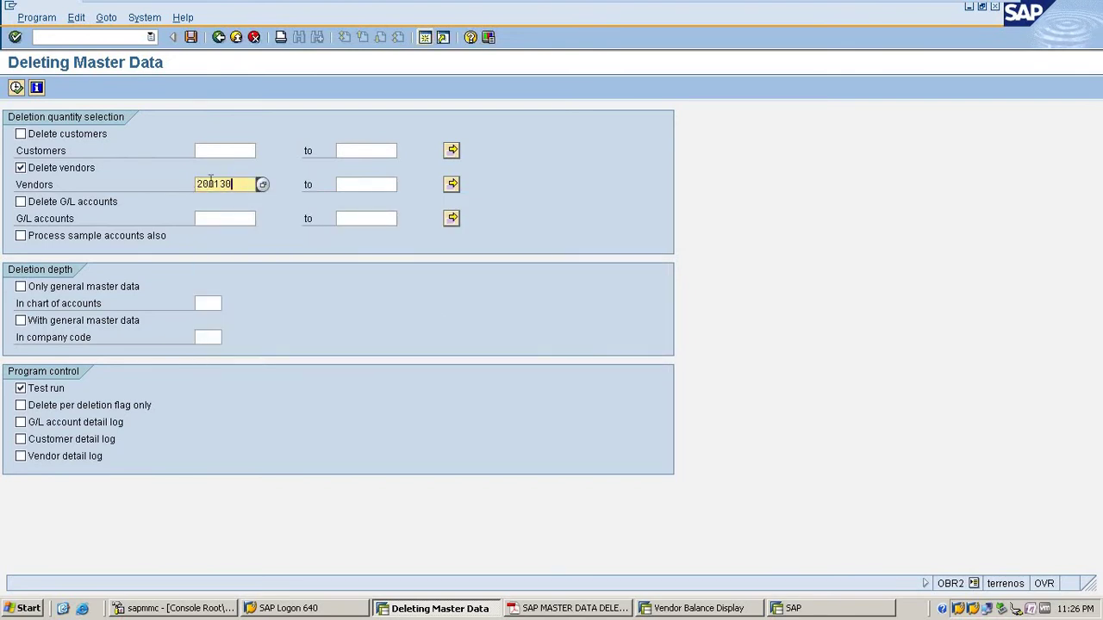
- Copy the vendor number to the Vendor Balance Display session and check the vendor's balances for company code SUN and fiscal year 2017
double_click(210, 184)
key("alt+Tab")
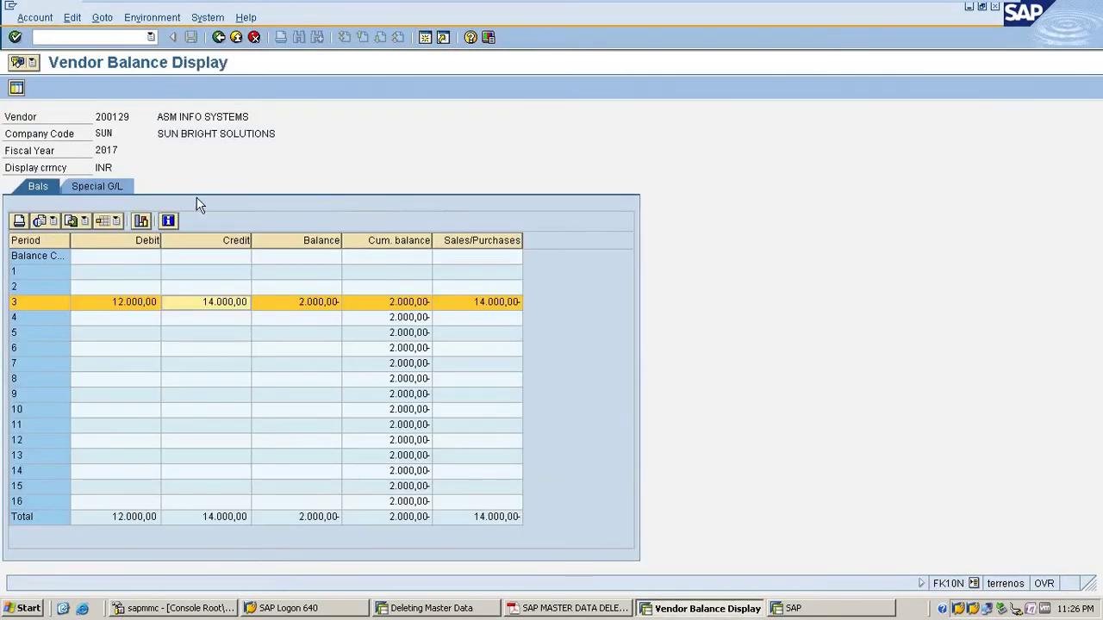
left_click(221, 37)
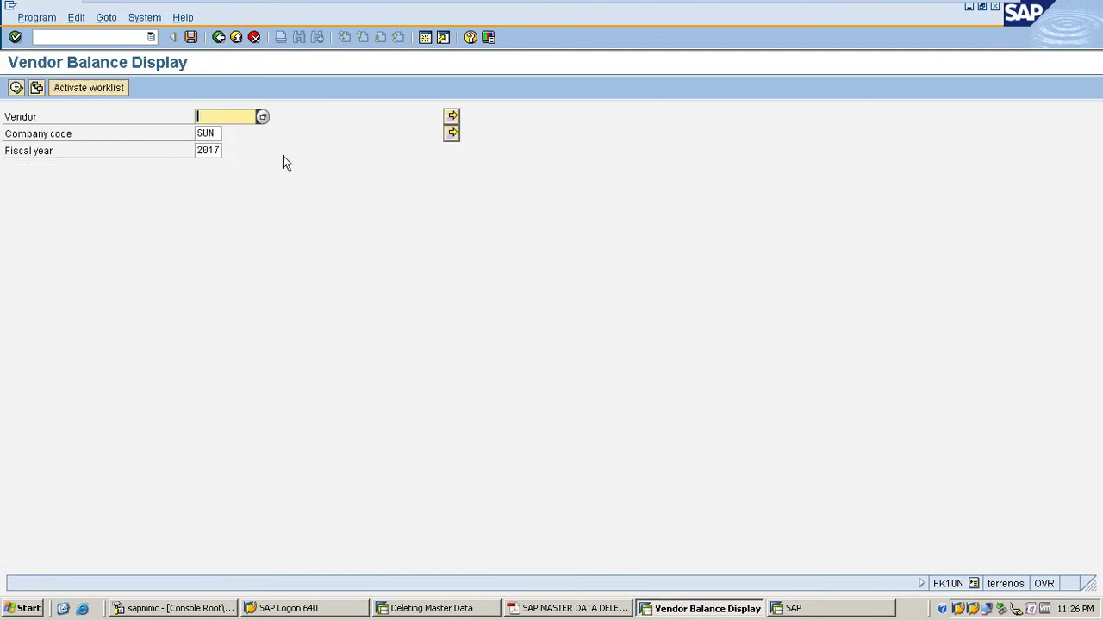
left_click(15, 87)
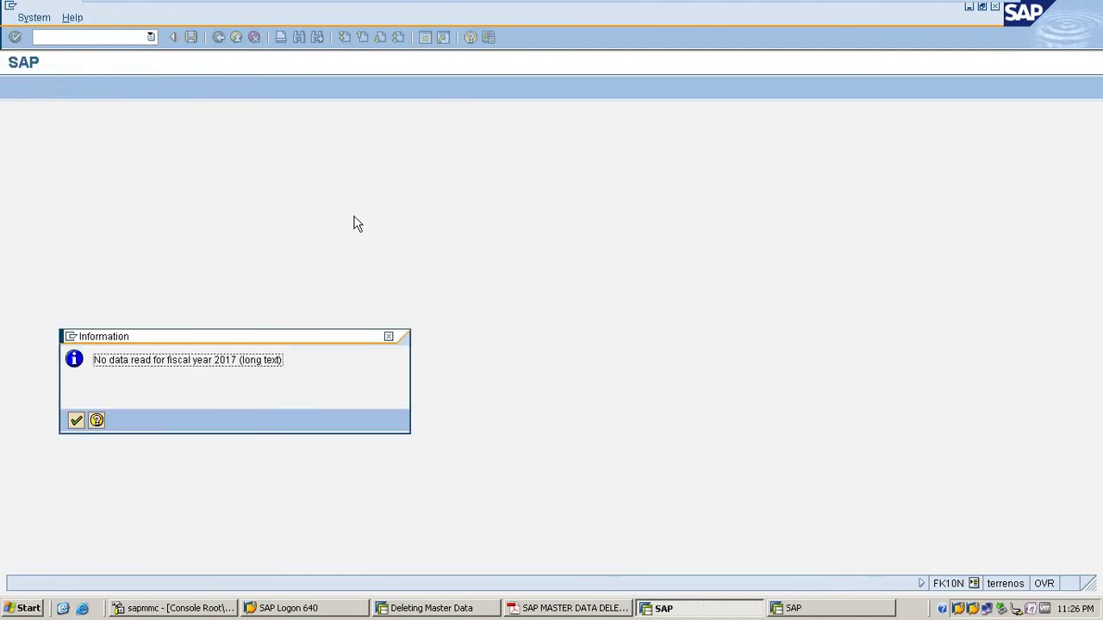
left_click(76, 420)
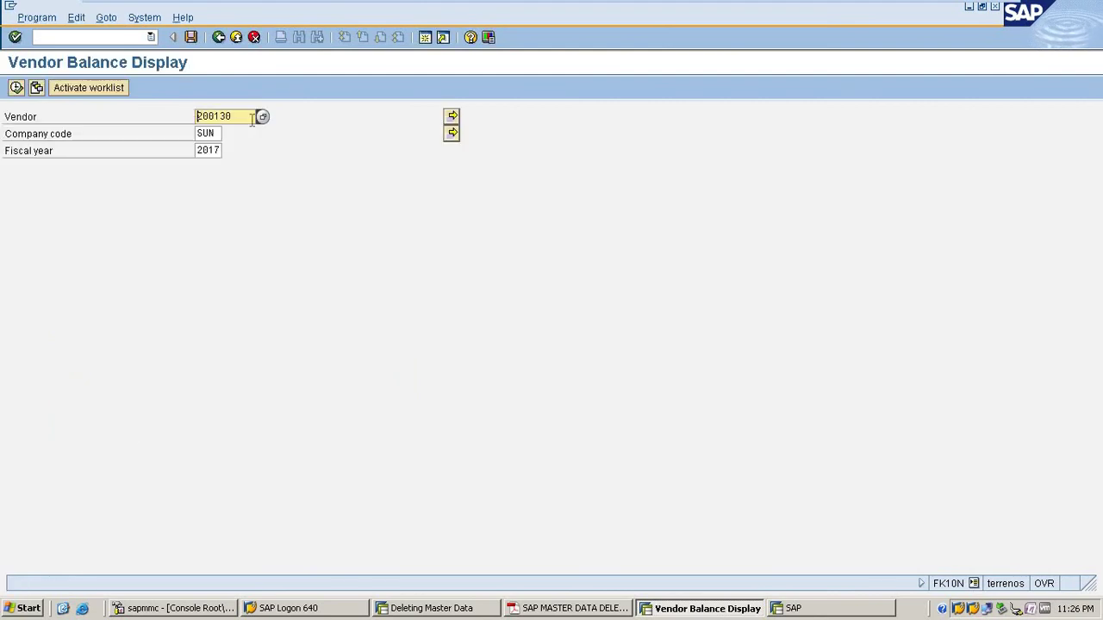
- Start transaction /nfk03, view the address data of Gopalan Enterprises in company code SUN, and return to the Deleting Master Data session
left_click(120, 43)
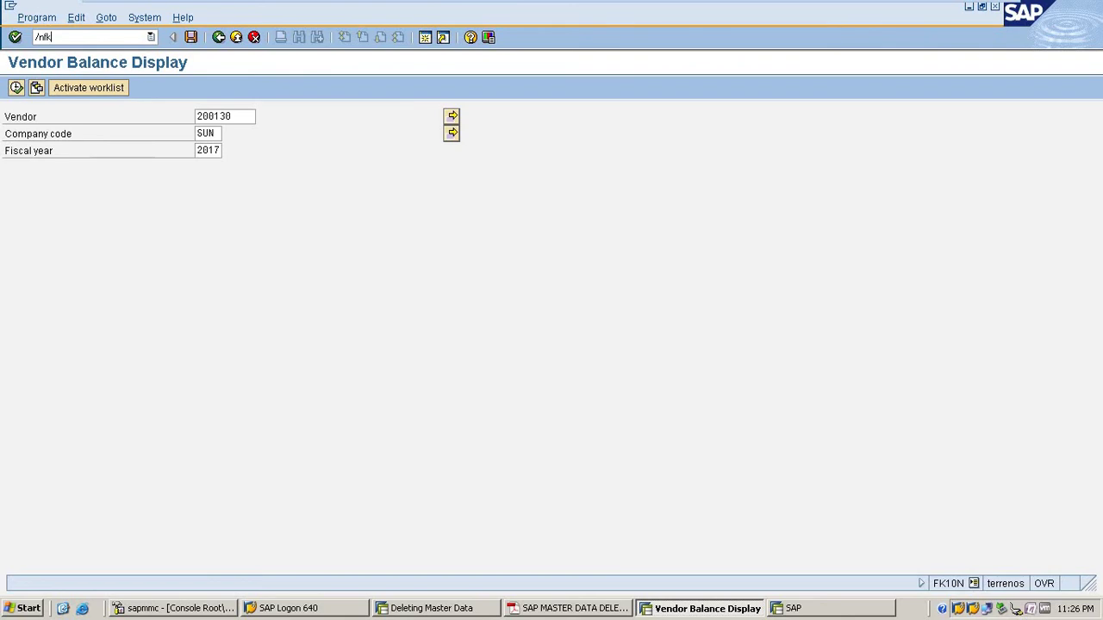
type("/nfk03")
key("Return")
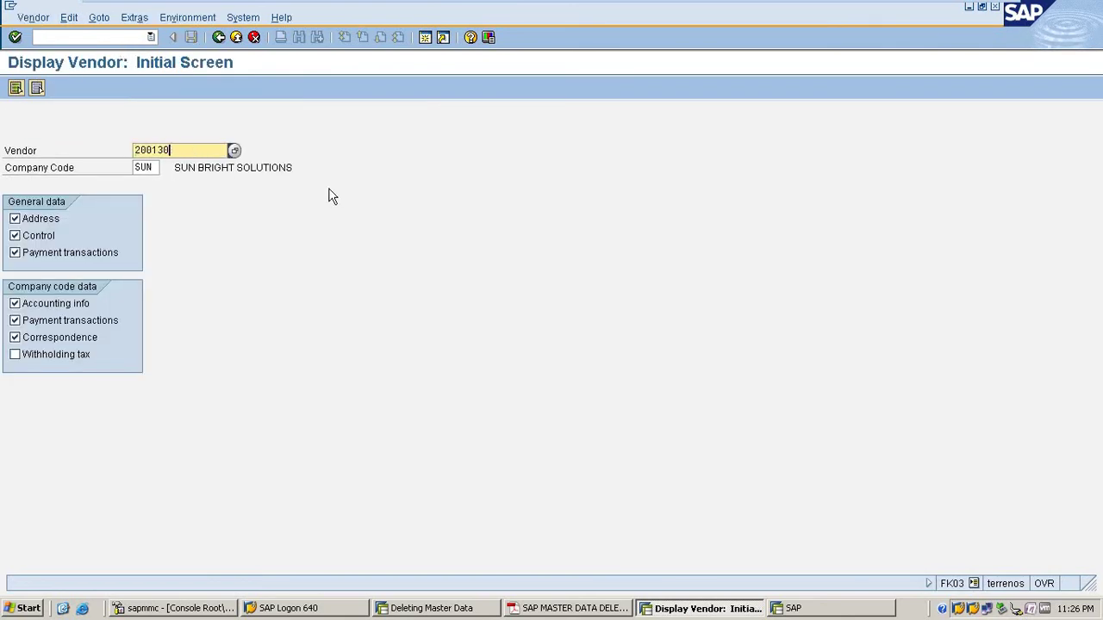
key("Return")
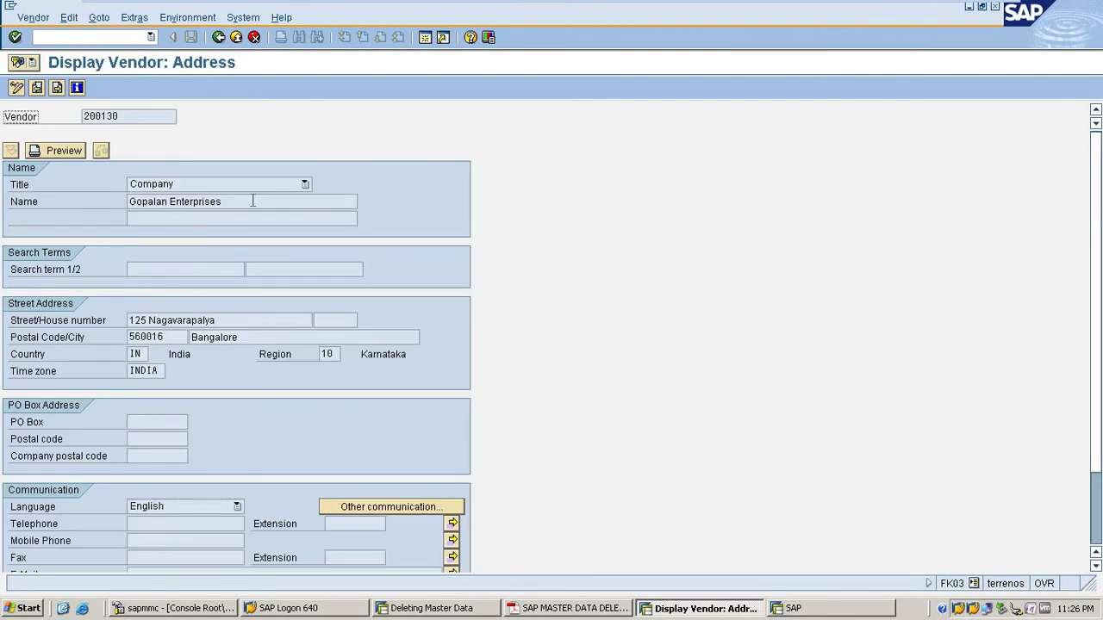
left_click_drag(253, 201, 127, 202)
left_click(218, 37)
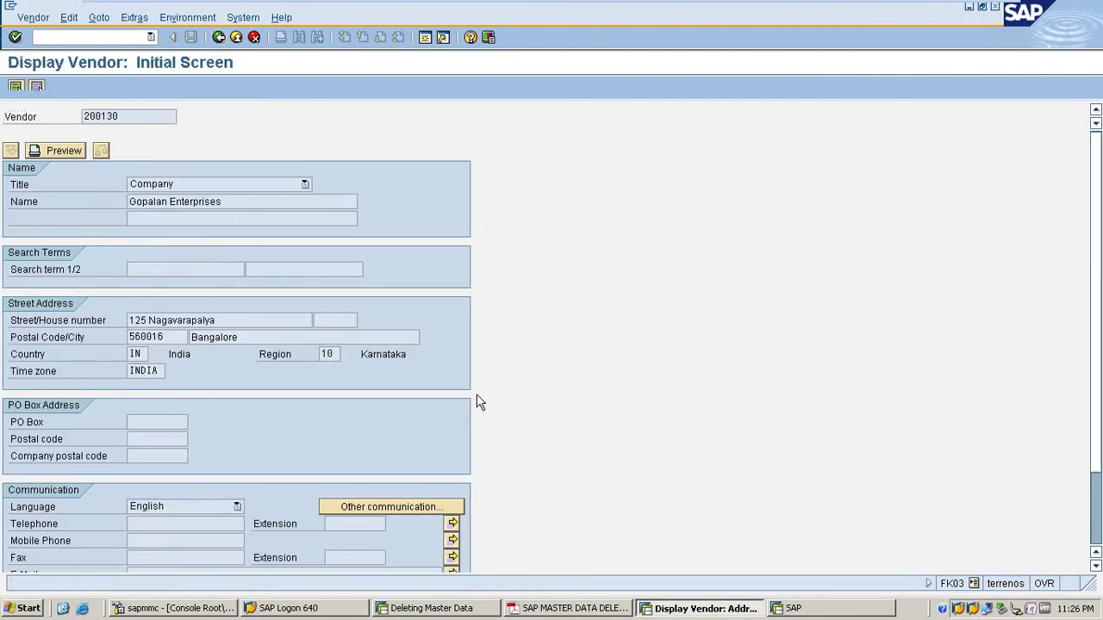
key("alt+Tab")
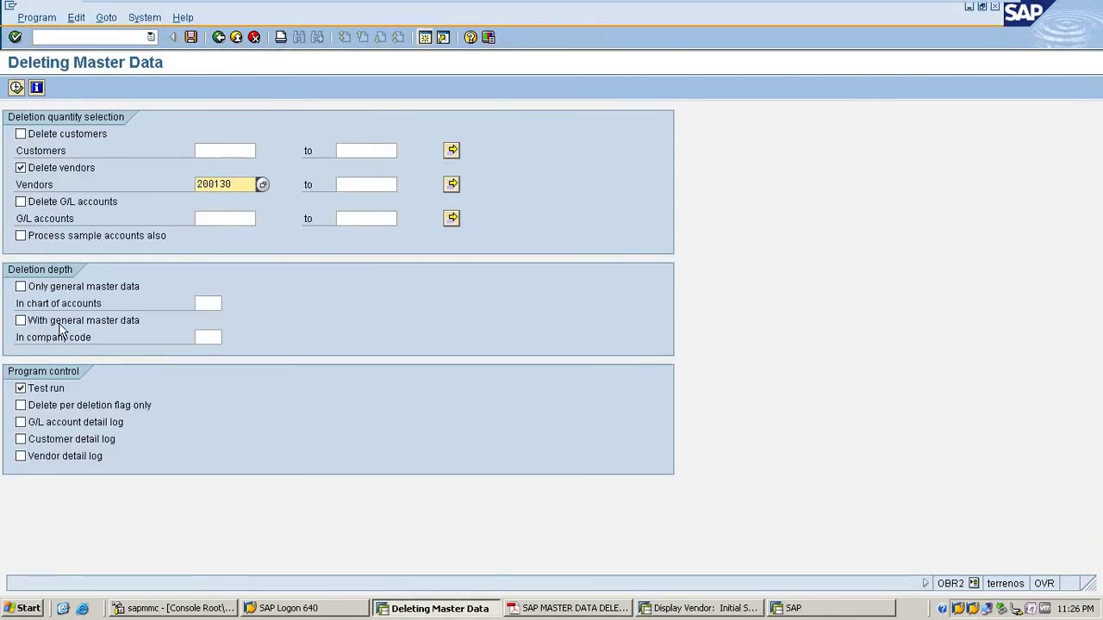
- Set the deletion depth to include general master data in company code SUN, execute the test run, and return to the selection screen
left_click(60, 322)
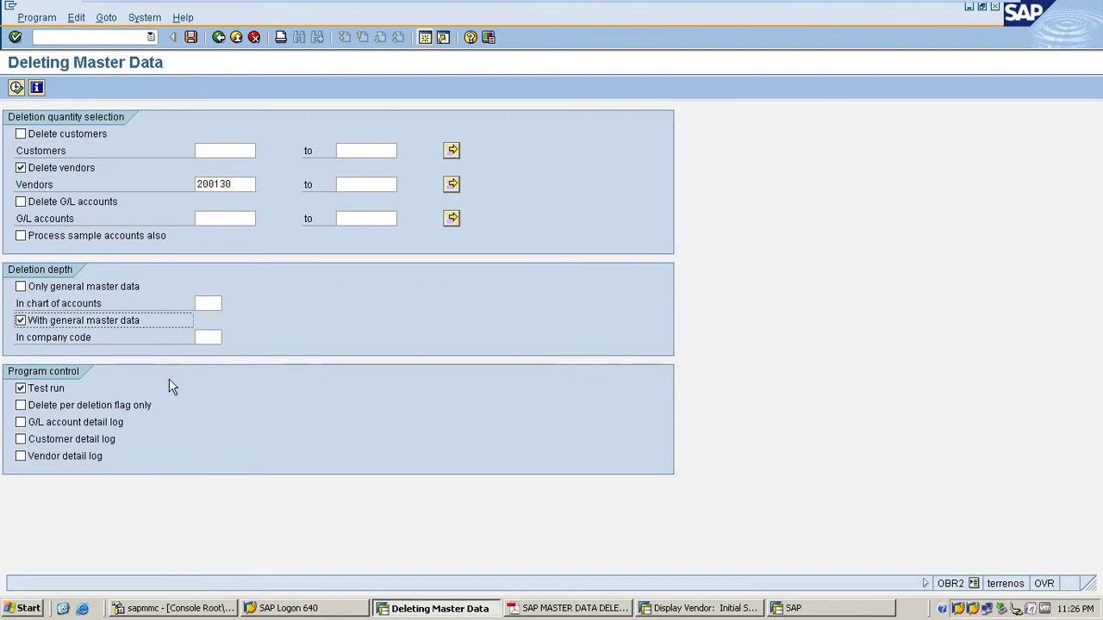
left_click(205, 337)
type("sun")
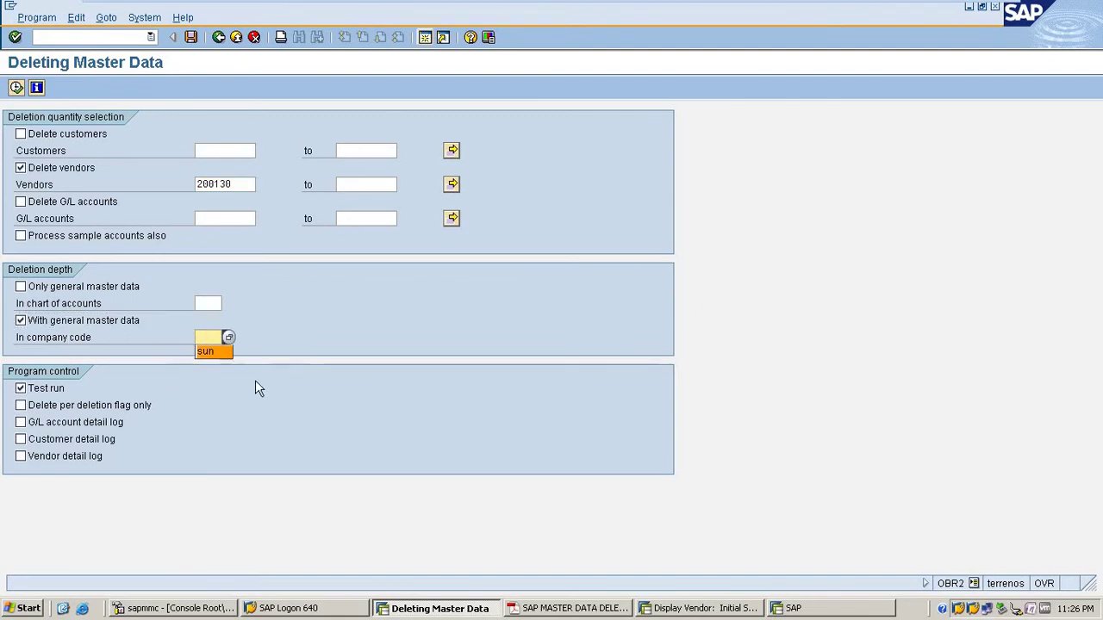
left_click(16, 88)
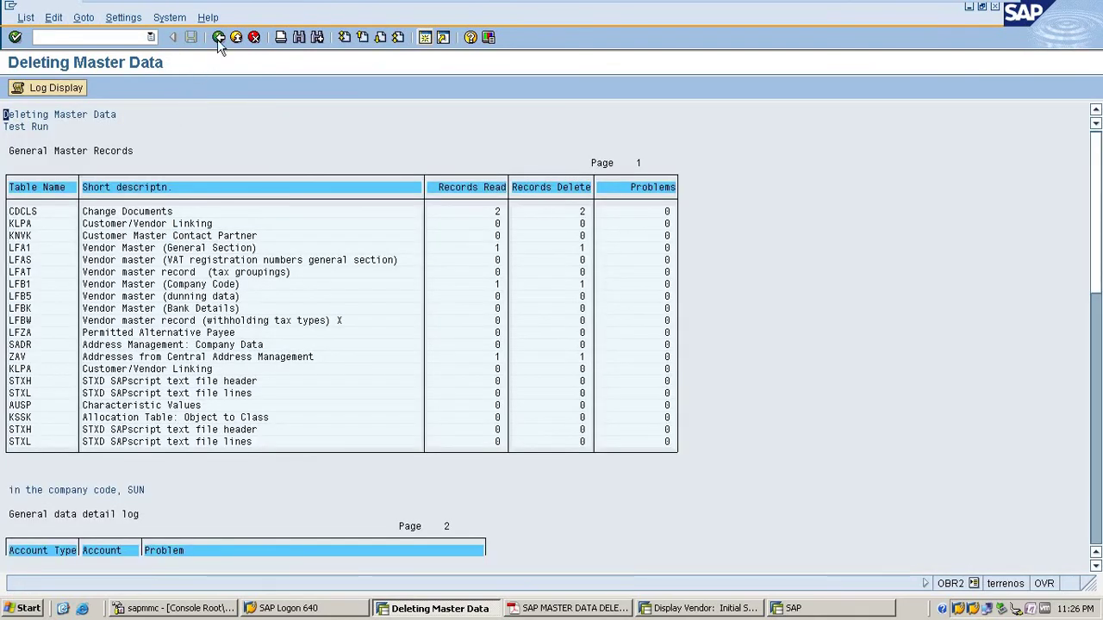
left_click(218, 38)
- Turn off Test run and execute the deletion of vendor Gopalan Enterprises as a production run
left_click(45, 389)
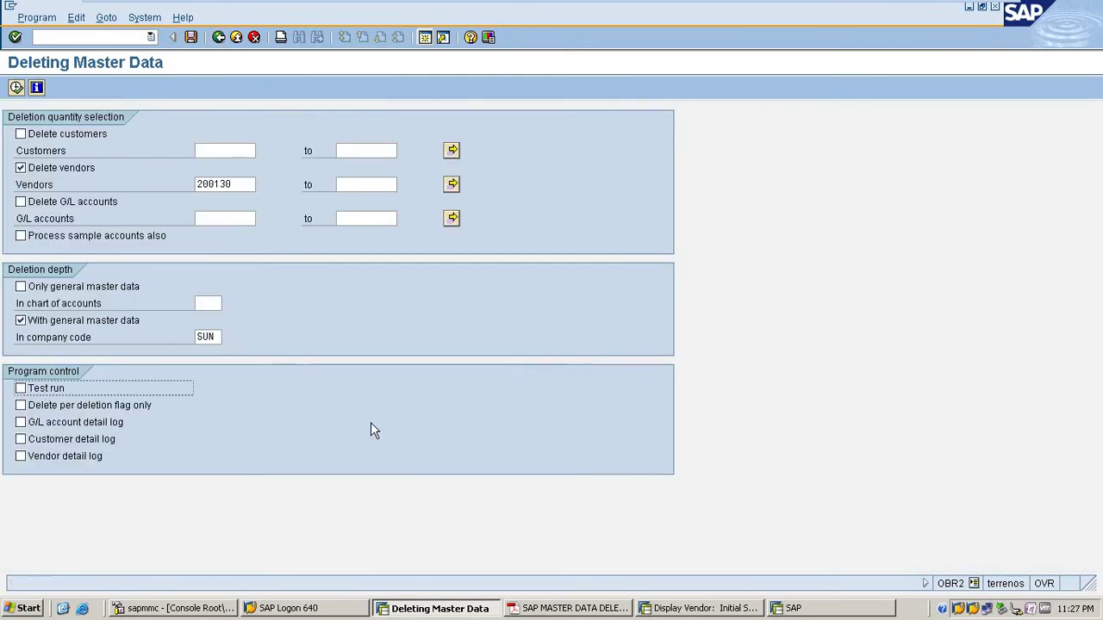
left_click(14, 87)
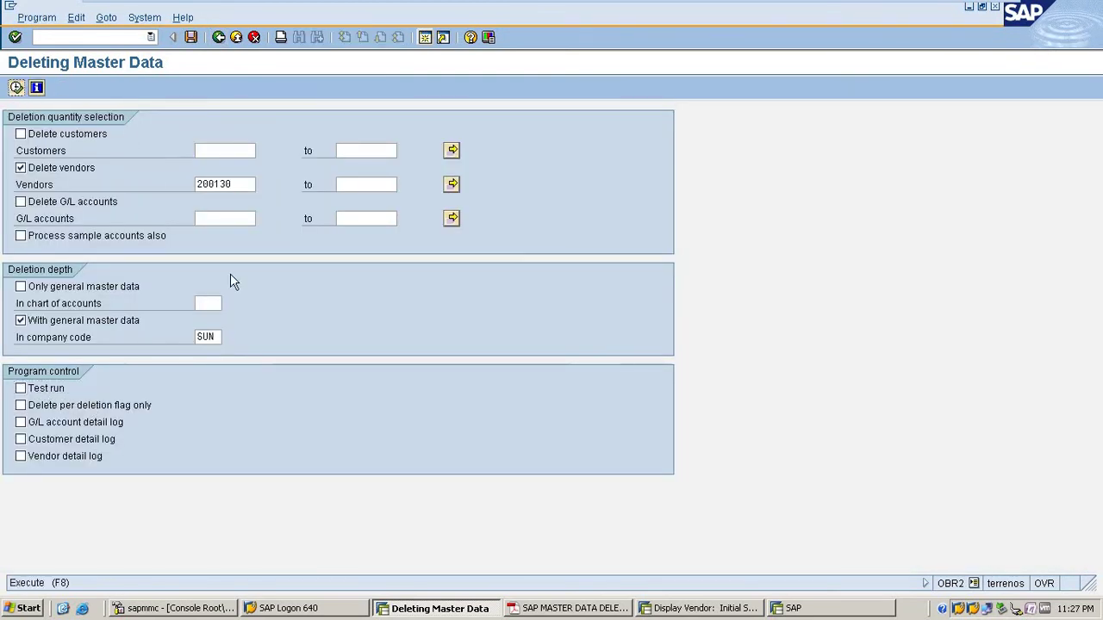
key("Return")
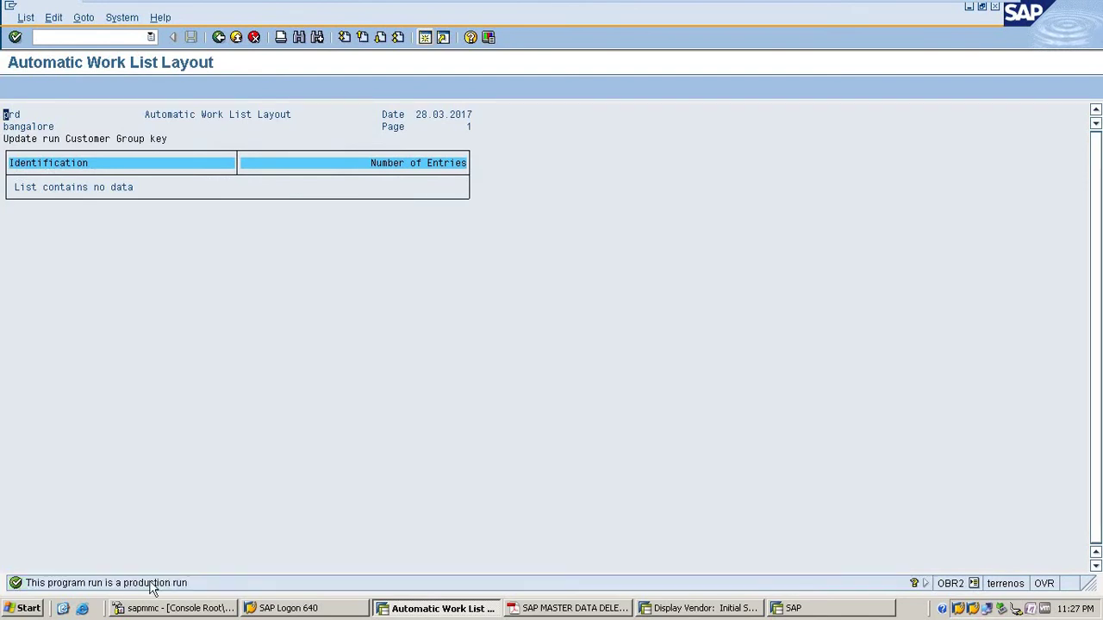
- Check with transaction fk03 in the other session whether Gopalan Enterprises is still listed in company code SUN, and end that transaction with /n
left_click(793, 608)
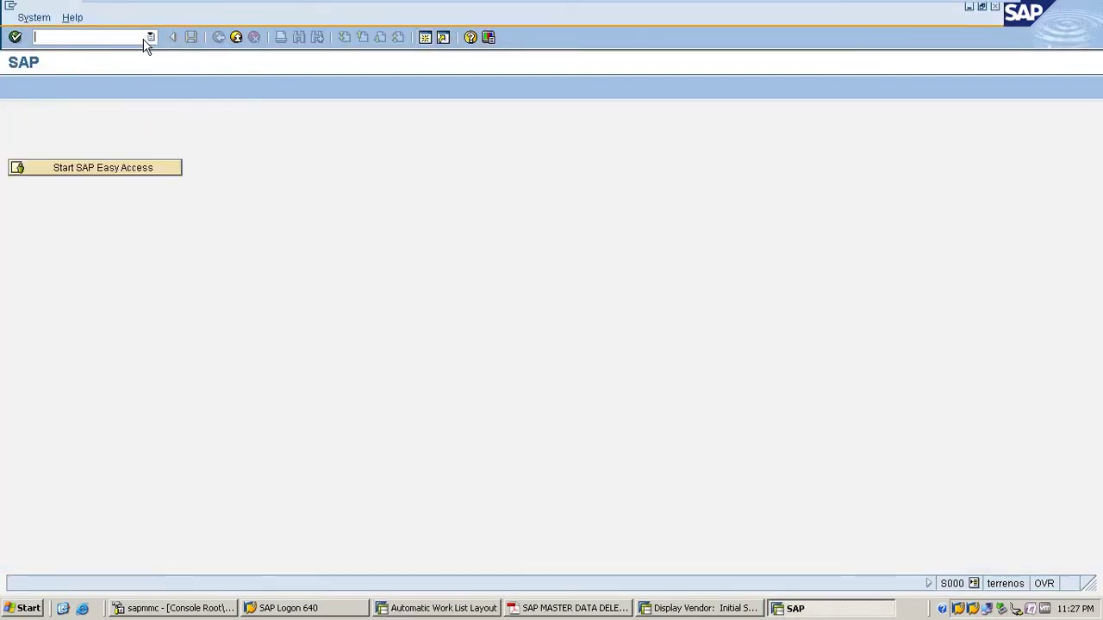
left_click(150, 37)
left_click(115, 58)
key("Return")
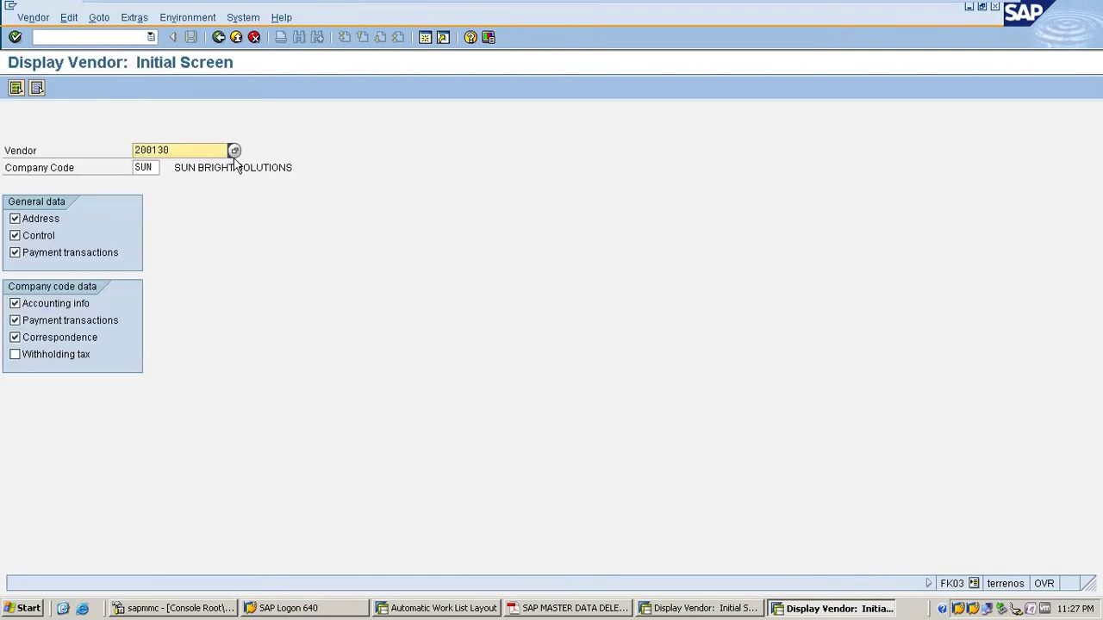
left_click(235, 151)
key("Return")
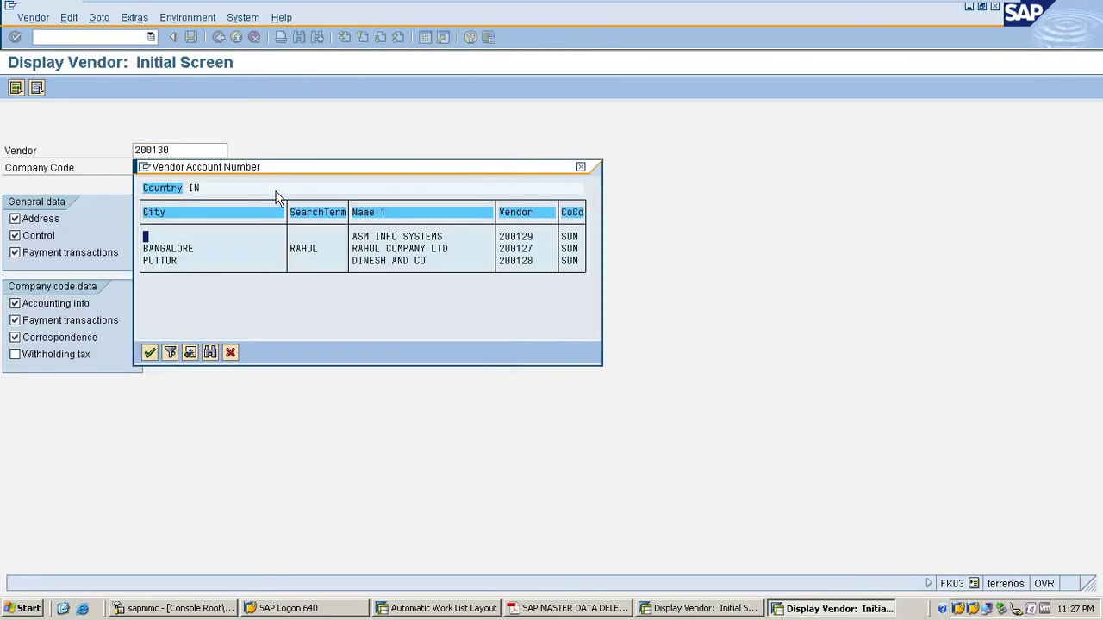
left_click(230, 353)
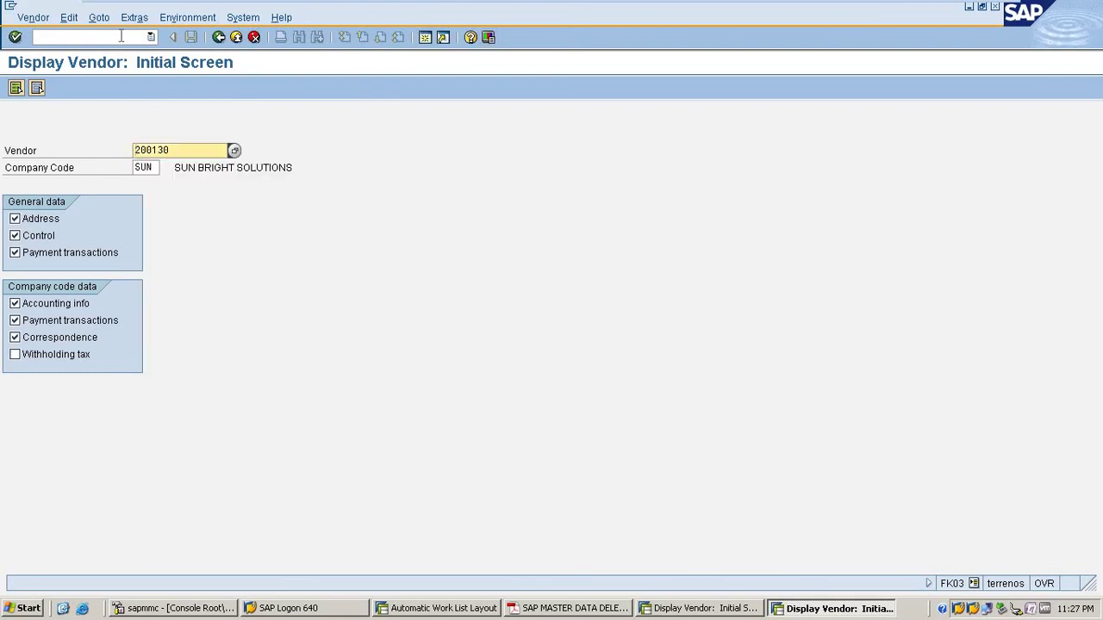
left_click(121, 37)
type("/n")
key("Return")
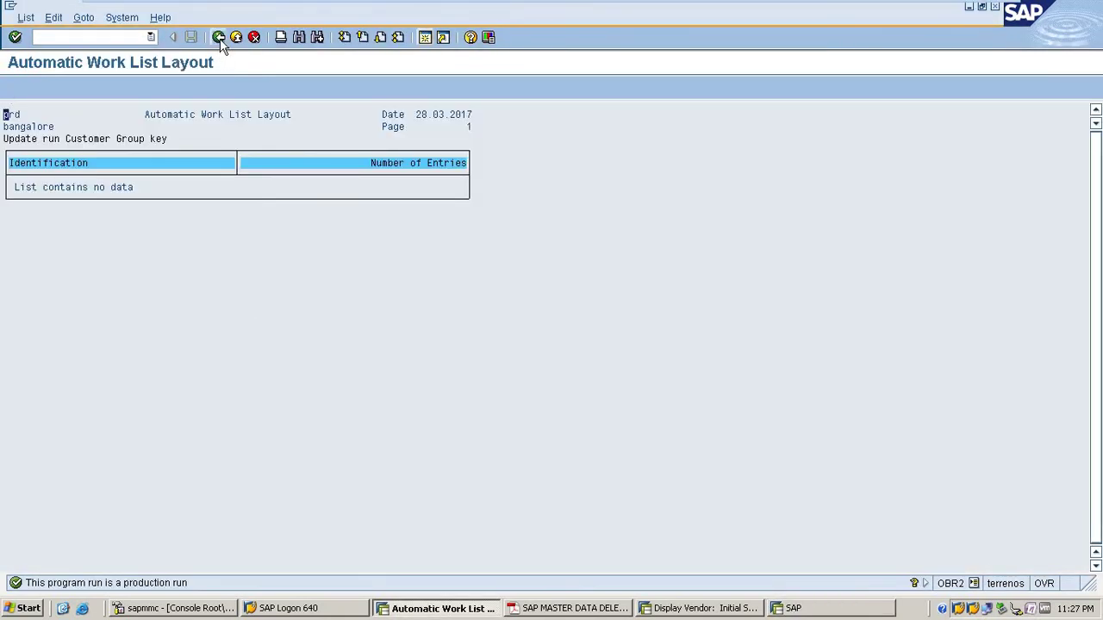
- Return to the deletion selection screen, switch the deletion from vendors to G/L accounts, and choose the WAGES account of company code SUN
left_click(219, 37)
left_click(219, 37)
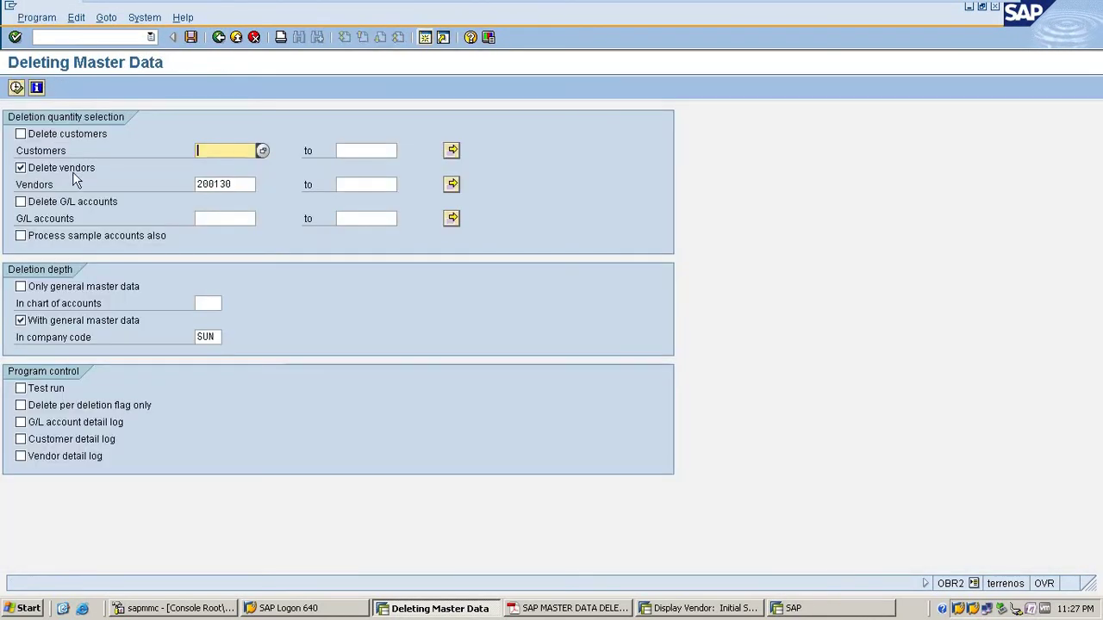
left_click(72, 169)
left_click(73, 203)
left_click(258, 220)
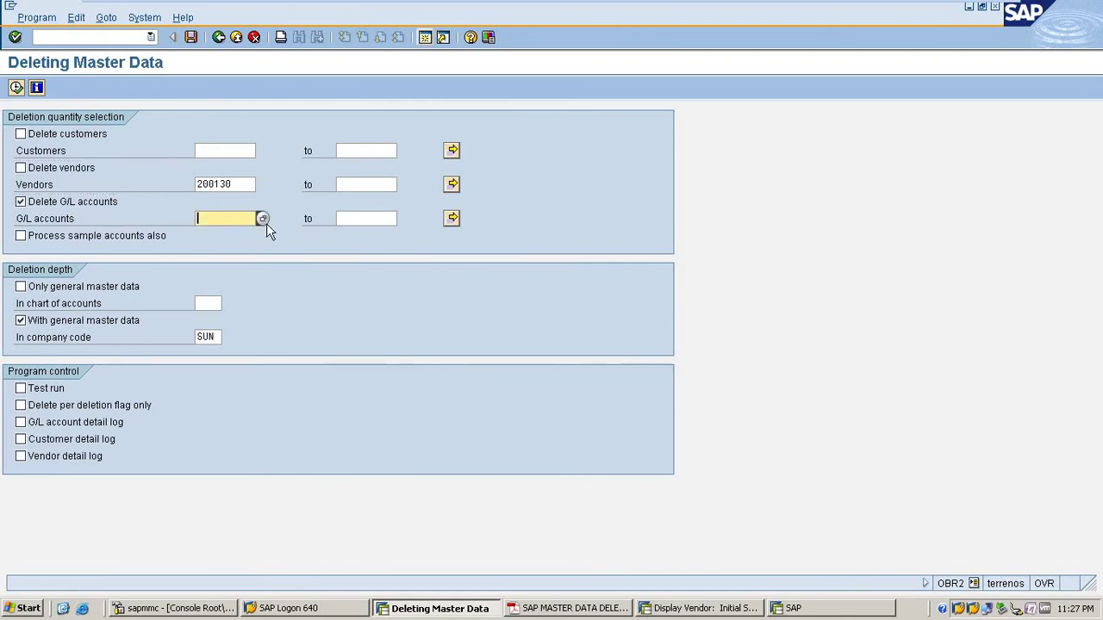
key("F4")
key("Return")
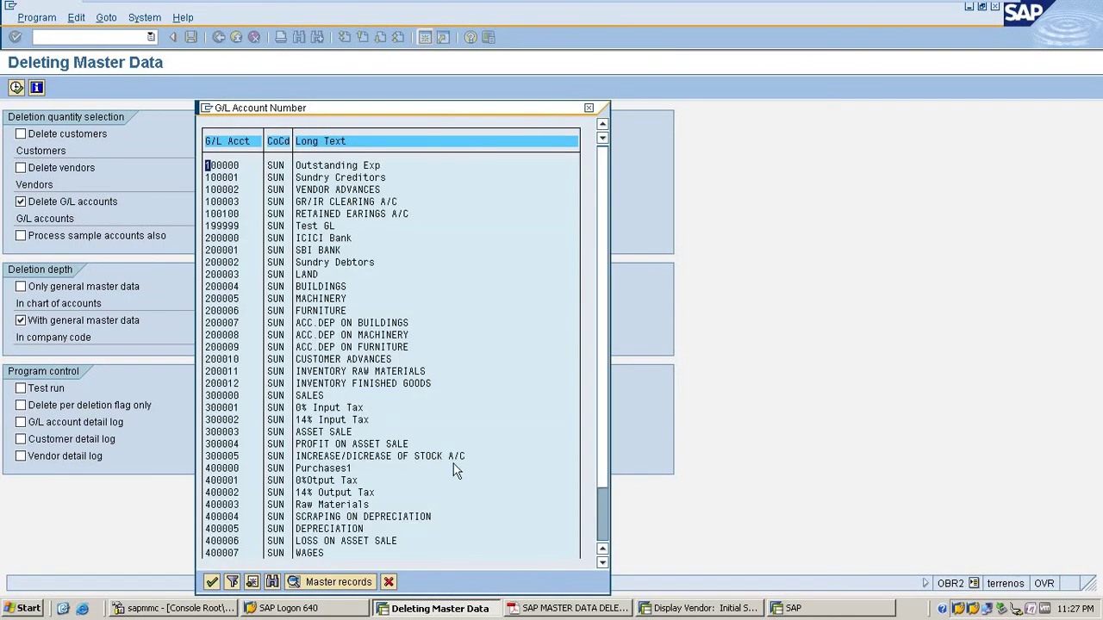
scroll(457, 463, "down", 1)
scroll(456, 463, "down", 4)
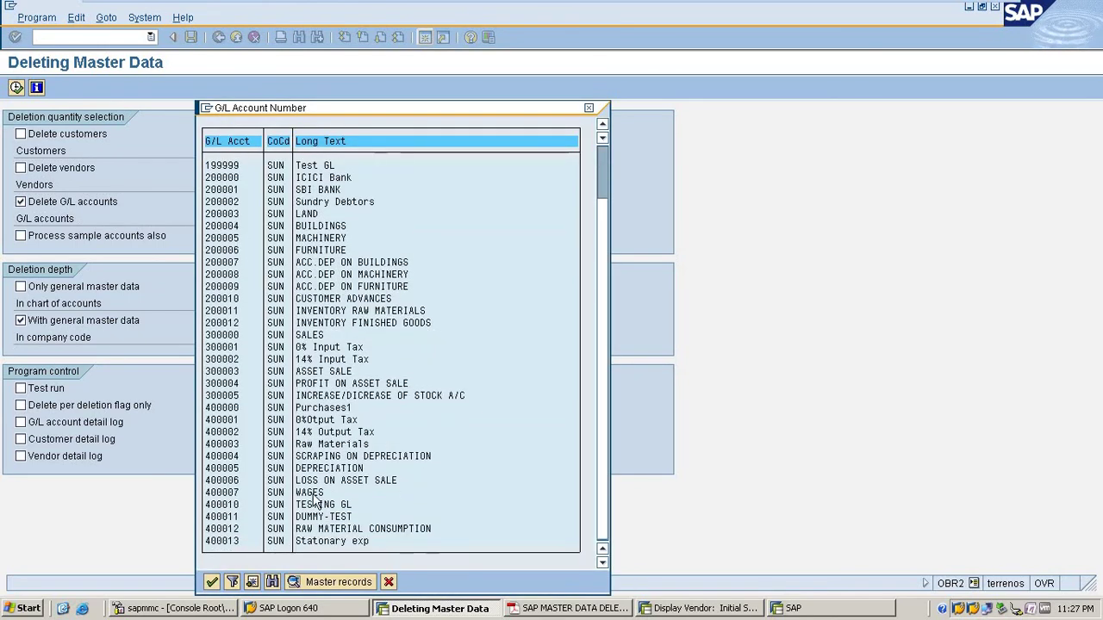
double_click(318, 492)
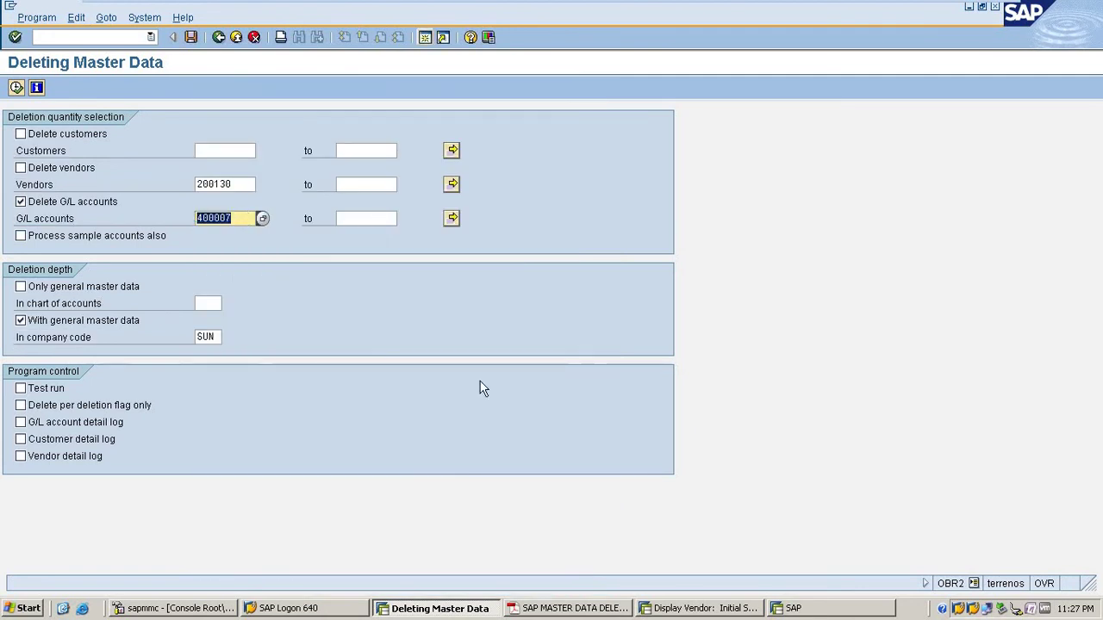
- Start transaction /nfs10n, check the WAGES account's balances for company code SUN and fiscal year 2017, and return to the Deleting Master Data session
left_click(698, 609)
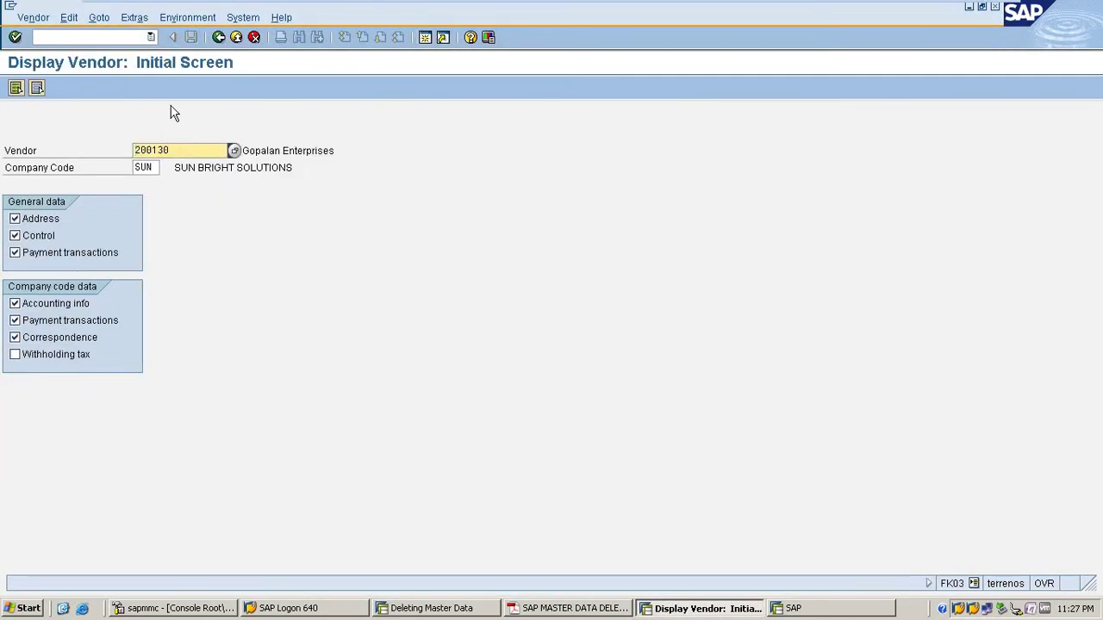
left_click(113, 39)
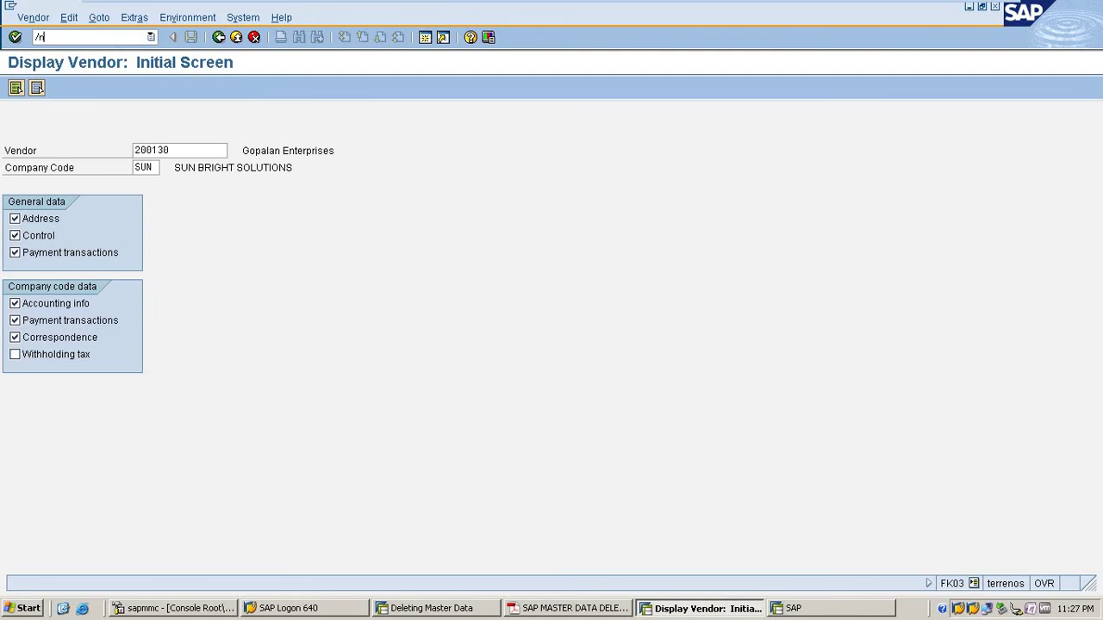
type("/nfs10n")
key("Return")
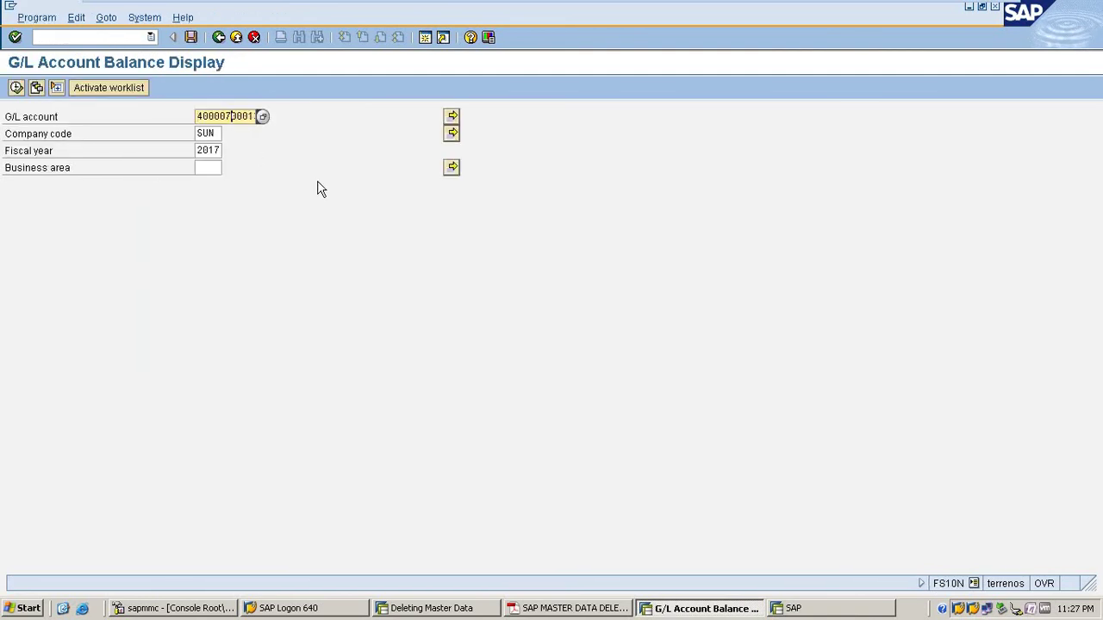
left_click(16, 87)
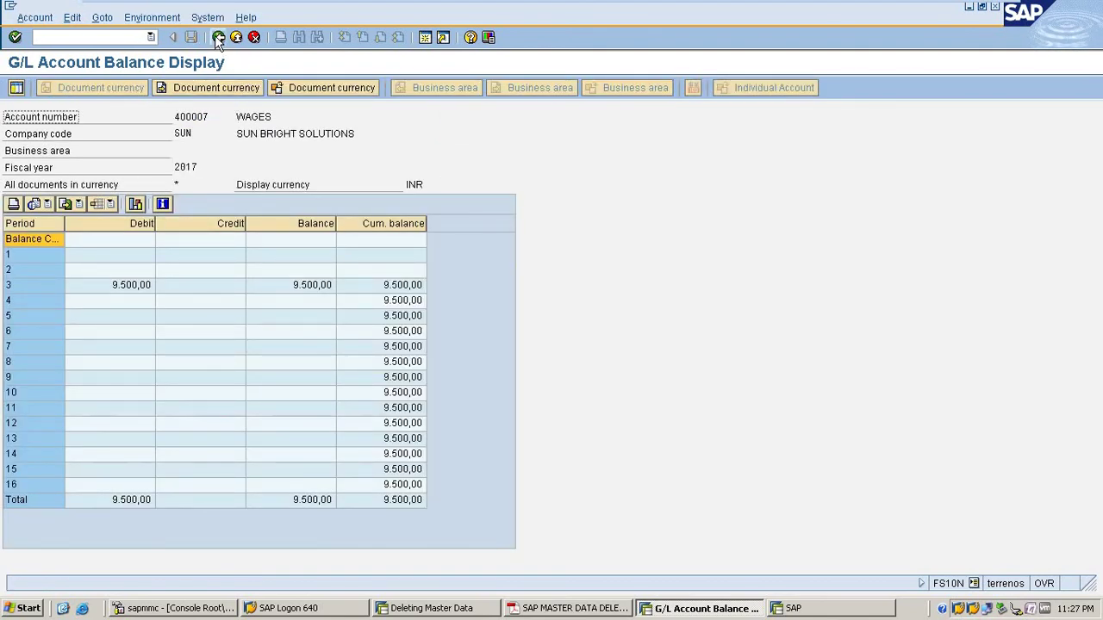
left_click(219, 37)
key("alt+Tab")
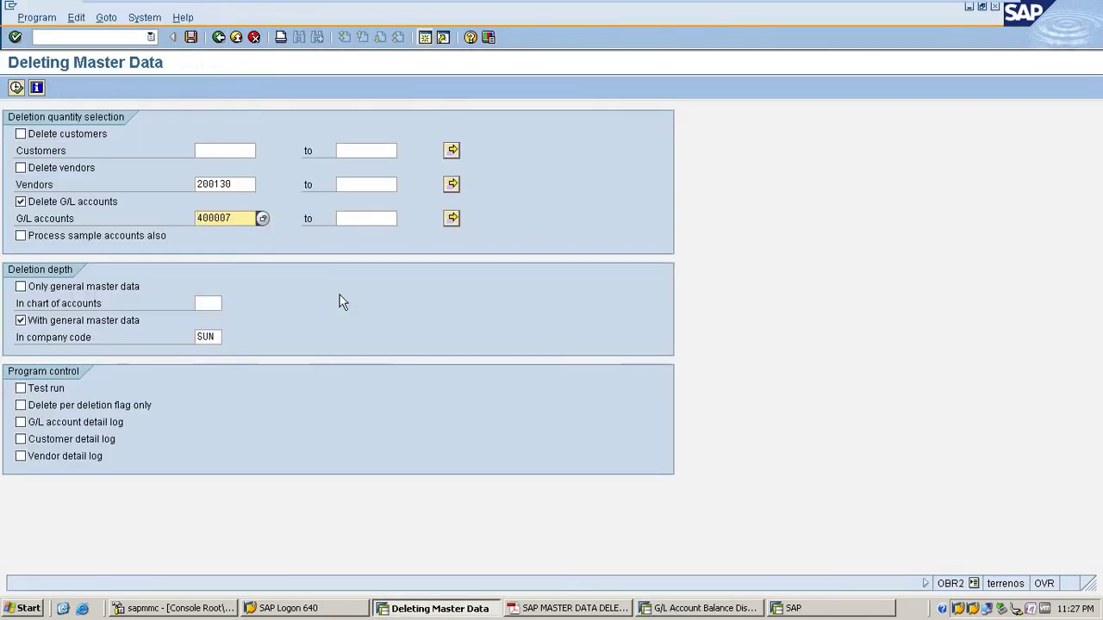
- Choose the WAGES account of company code SUN again, turn on Test run, and test the deletion before returning to the selection screen
left_click(262, 219)
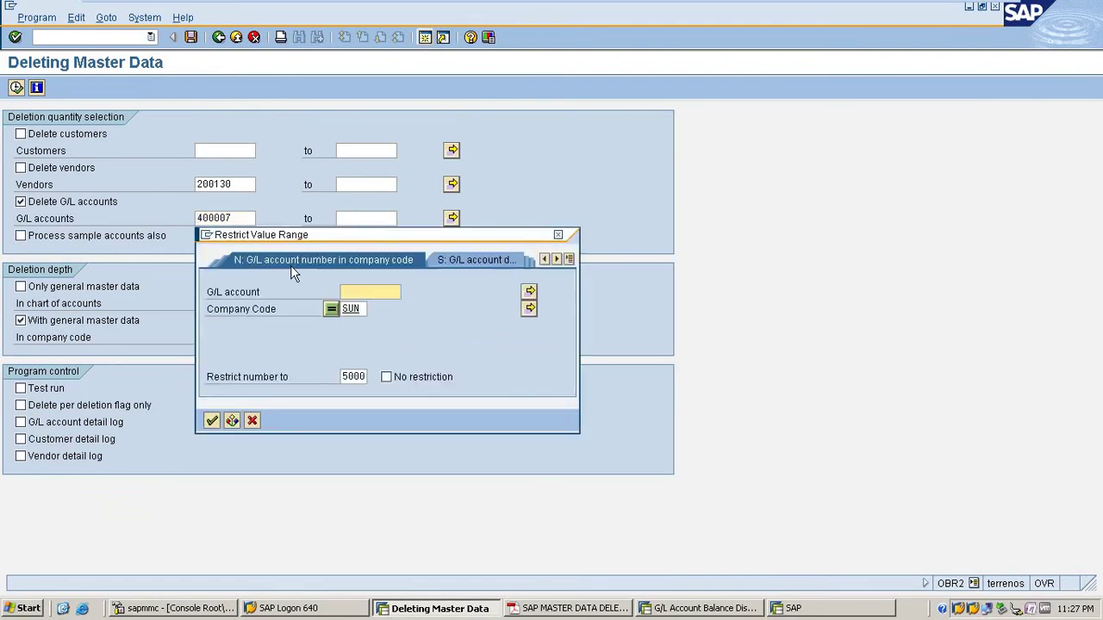
key("Return")
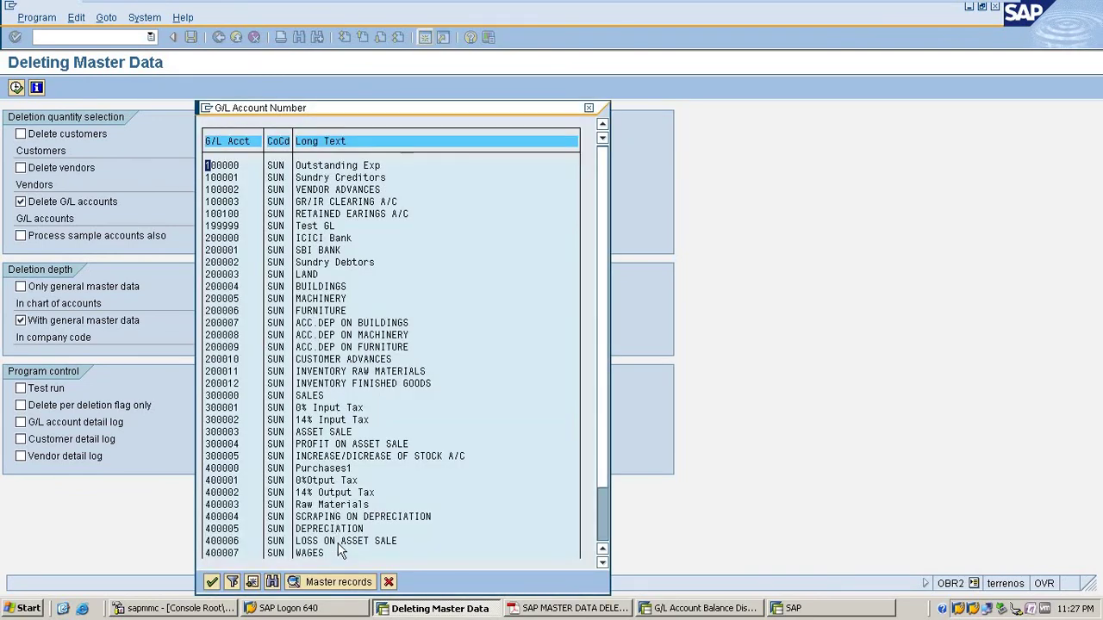
double_click(312, 556)
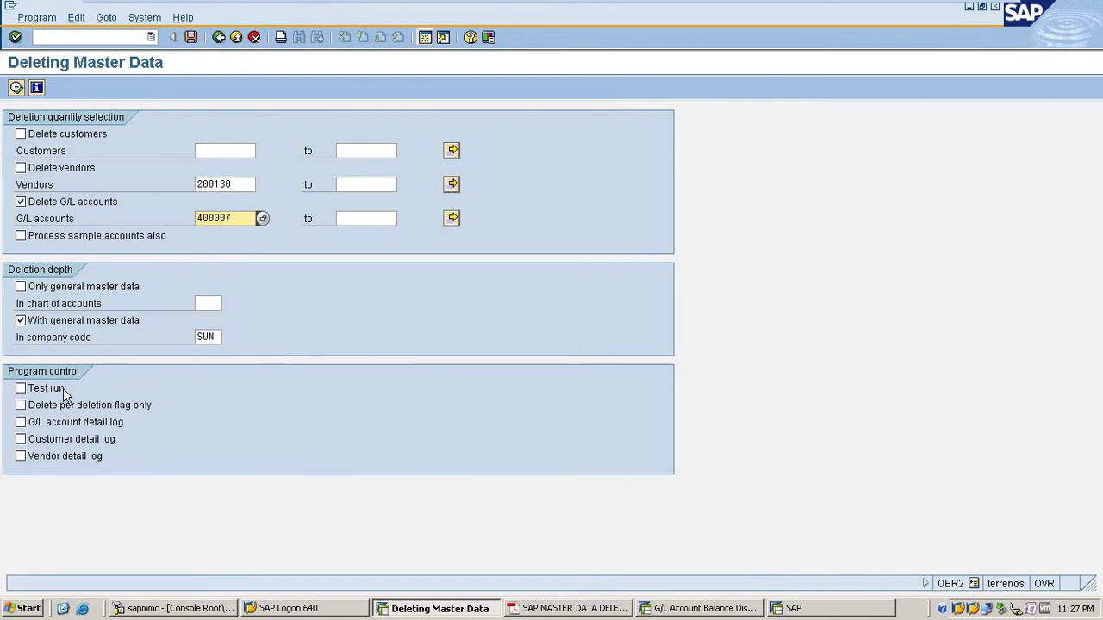
left_click(39, 388)
key("F8")
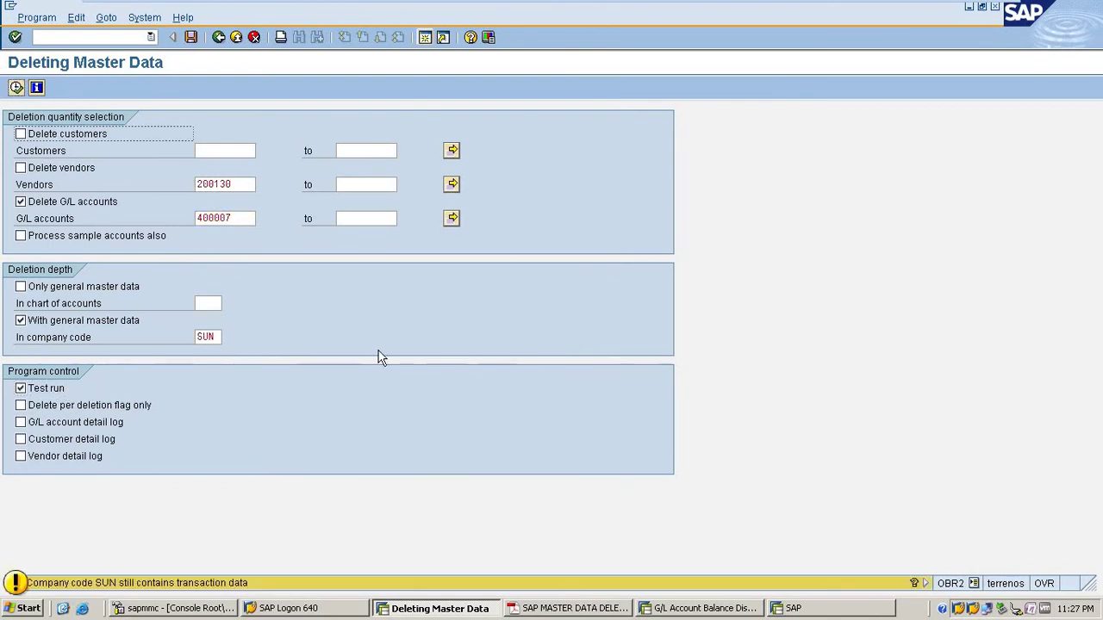
key("Return")
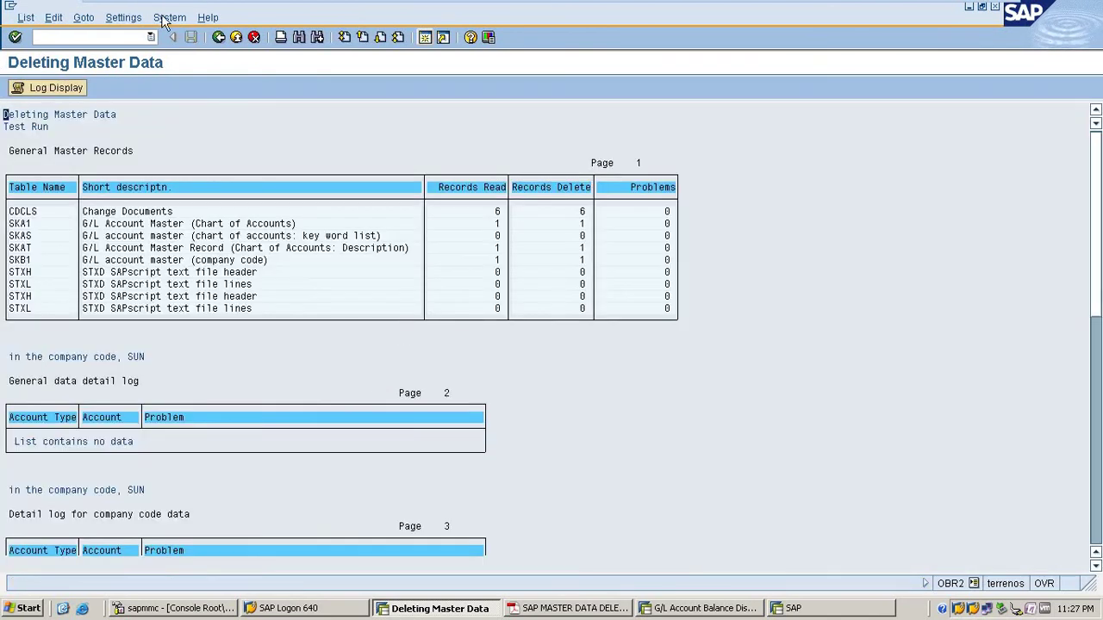
key("F3")
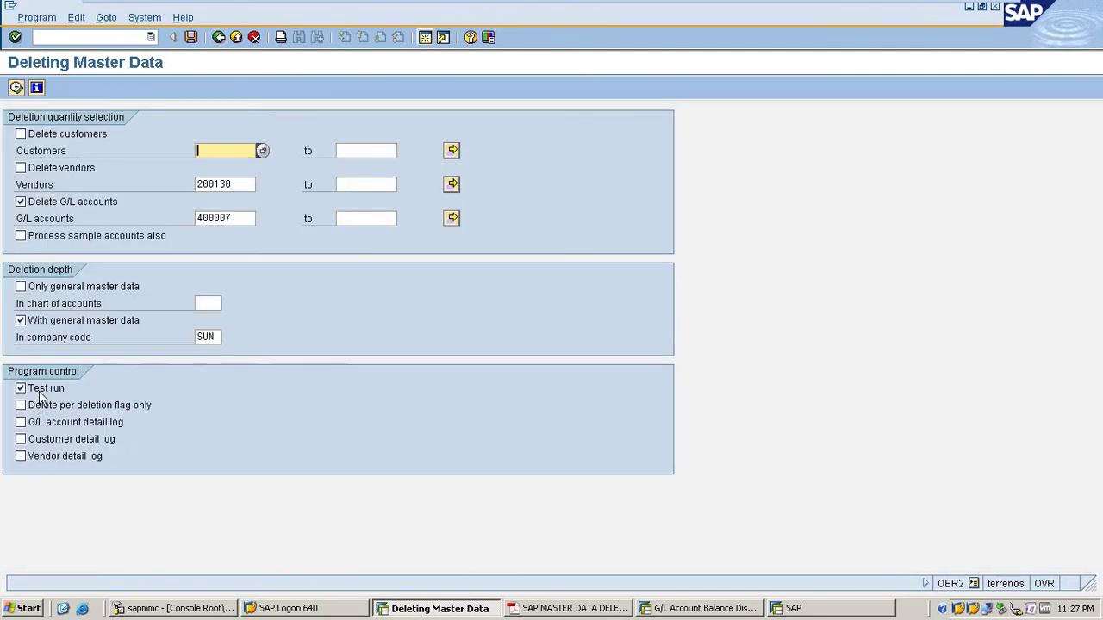
- Turn off Test run and try to delete the WAGES account in company code SUN as a production run
left_click(21, 389)
key("F8")
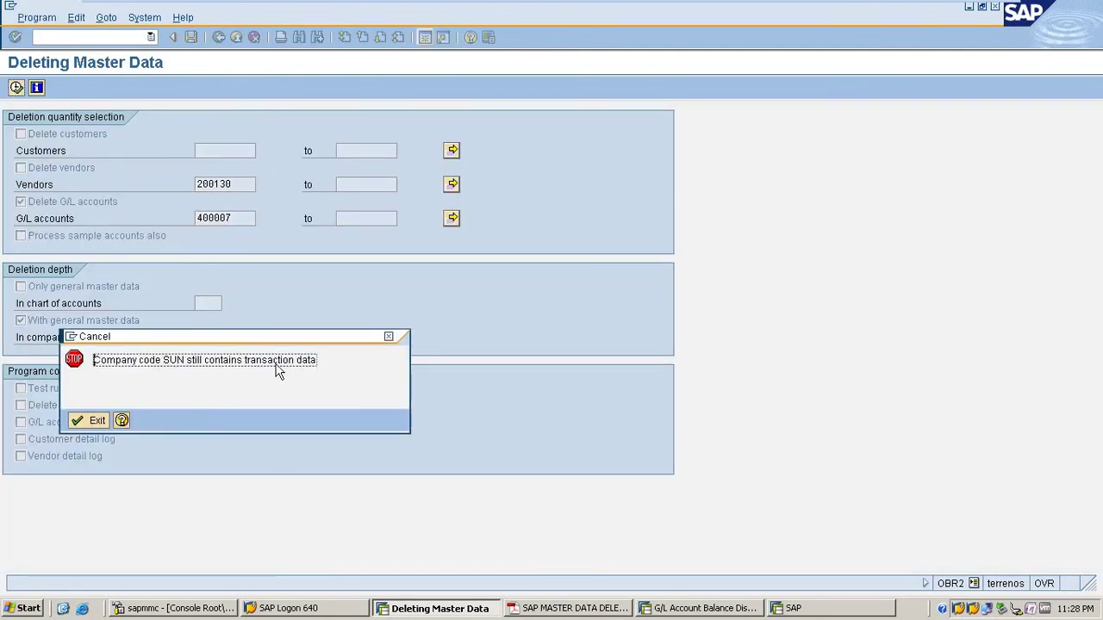
key("Return")
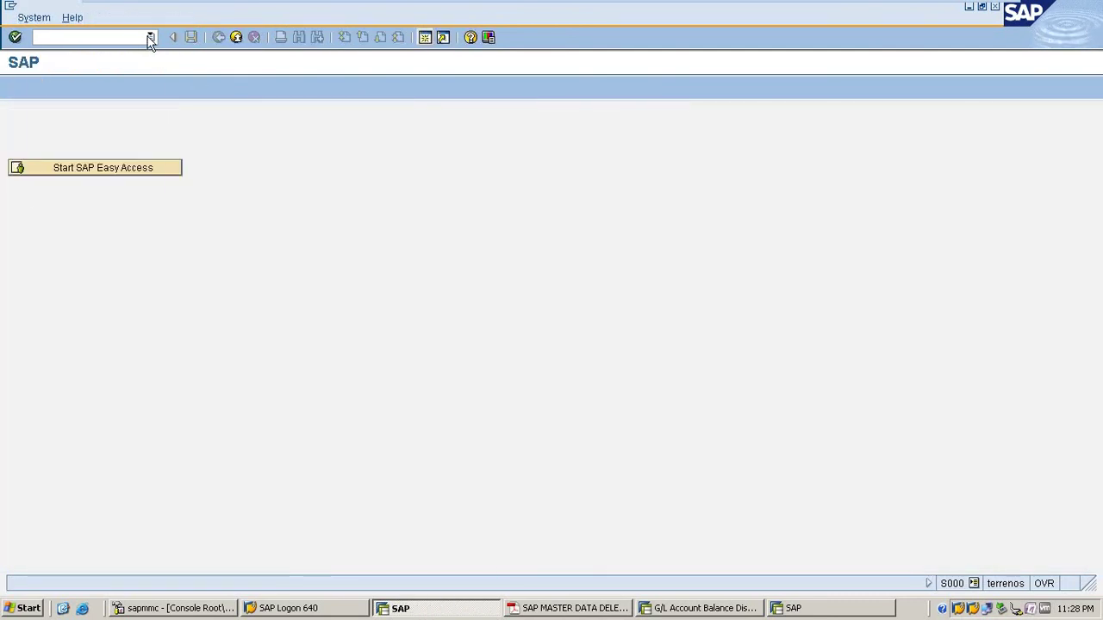
left_click(150, 37)
left_click(135, 62)
left_click(149, 38)
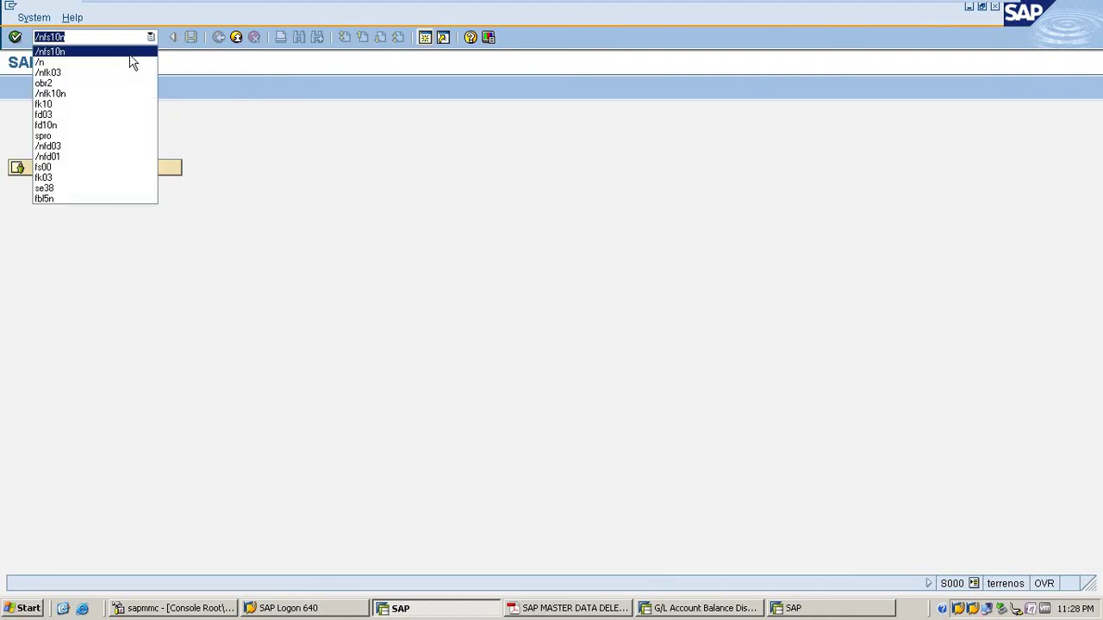
key("Return")
key("Return")
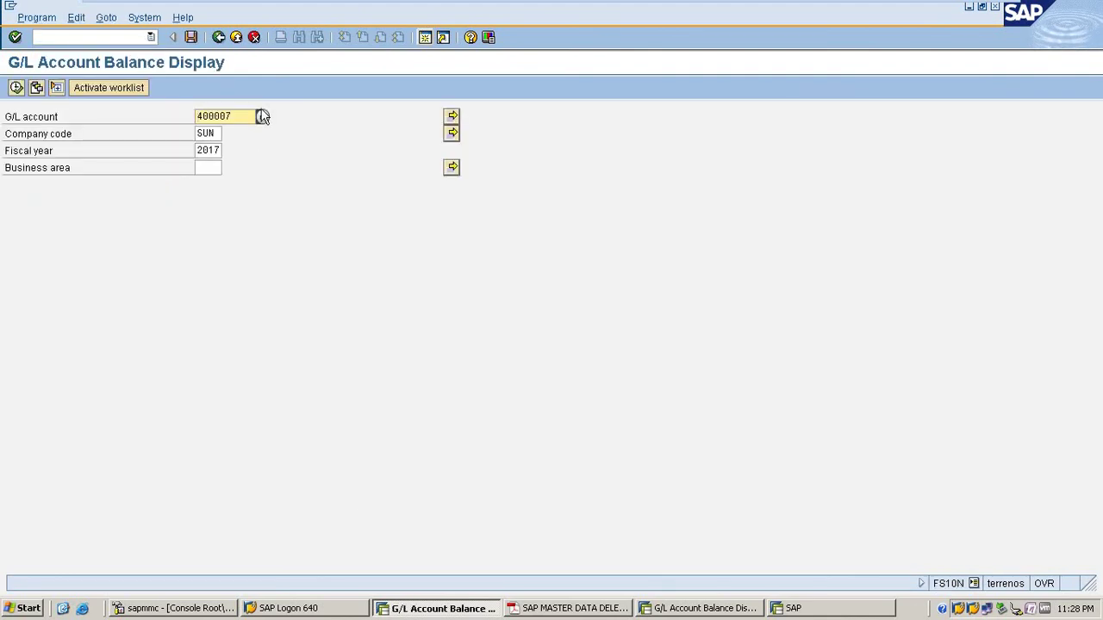
left_click(113, 38)
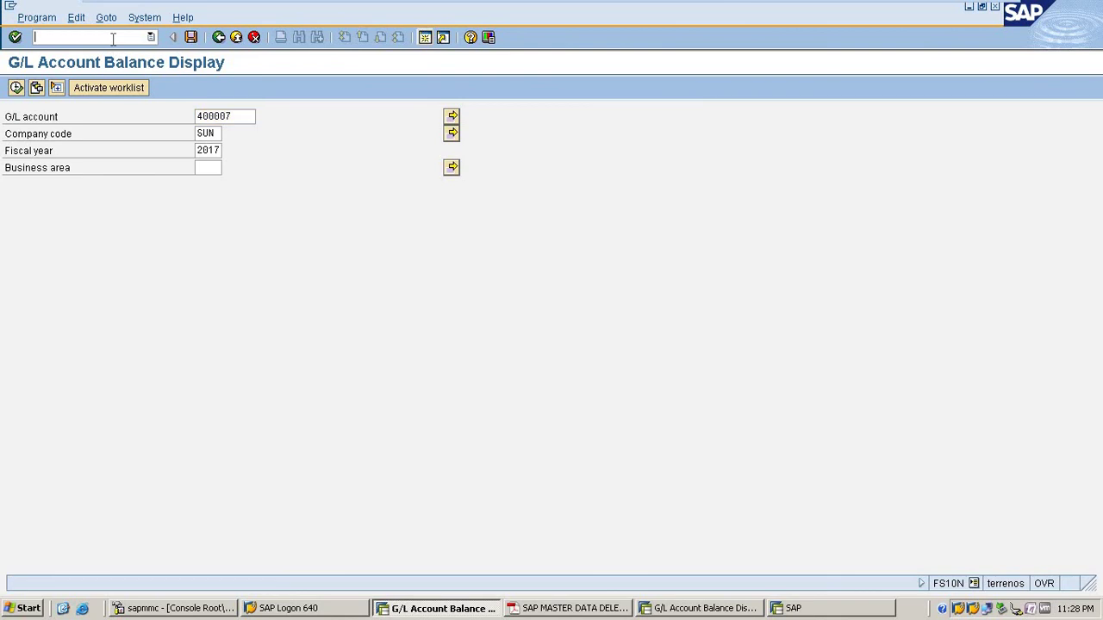
type("/n")
key("Return")
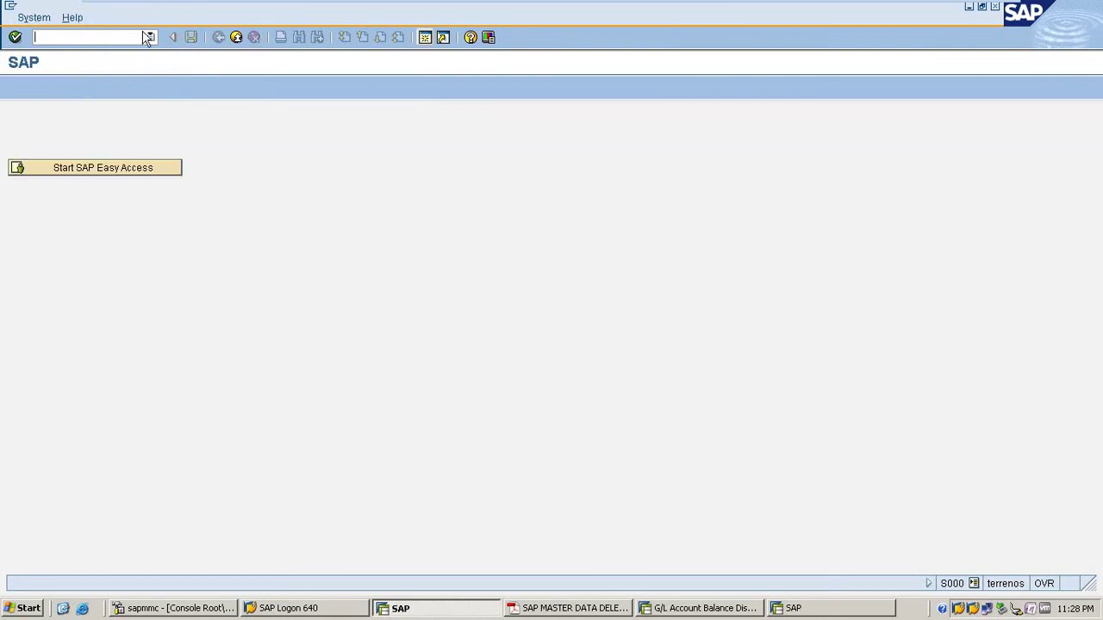
- Start transaction obr2 again, turn on deletion of G/L accounts, and choose the Statonary exp account of company code SUN
left_click(151, 38)
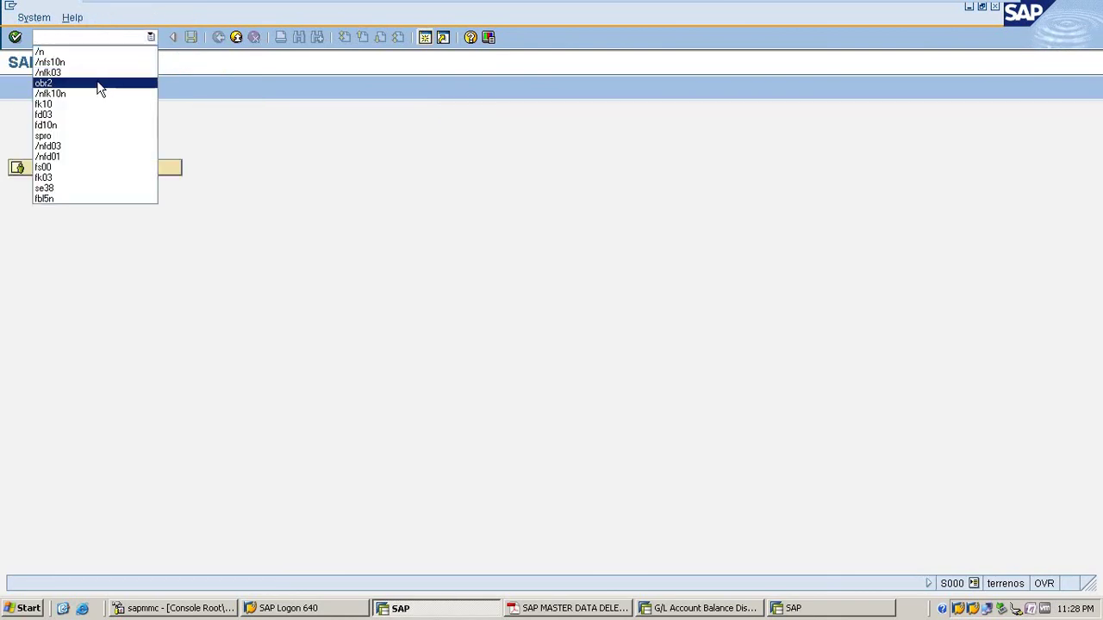
left_click(98, 86)
key("Return")
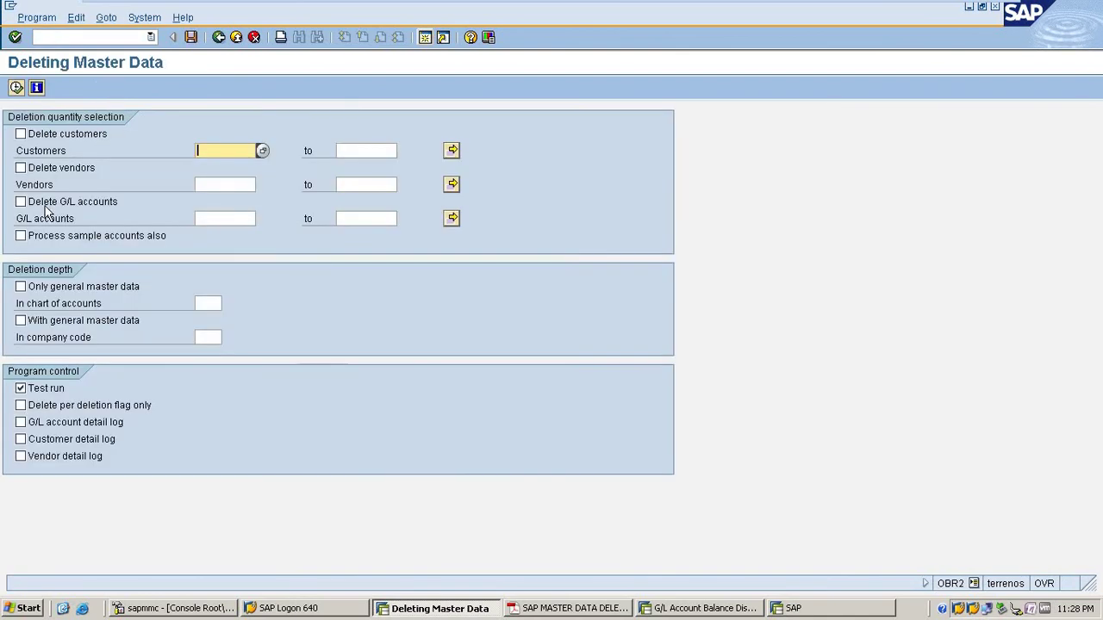
left_click(21, 201)
left_click(232, 219)
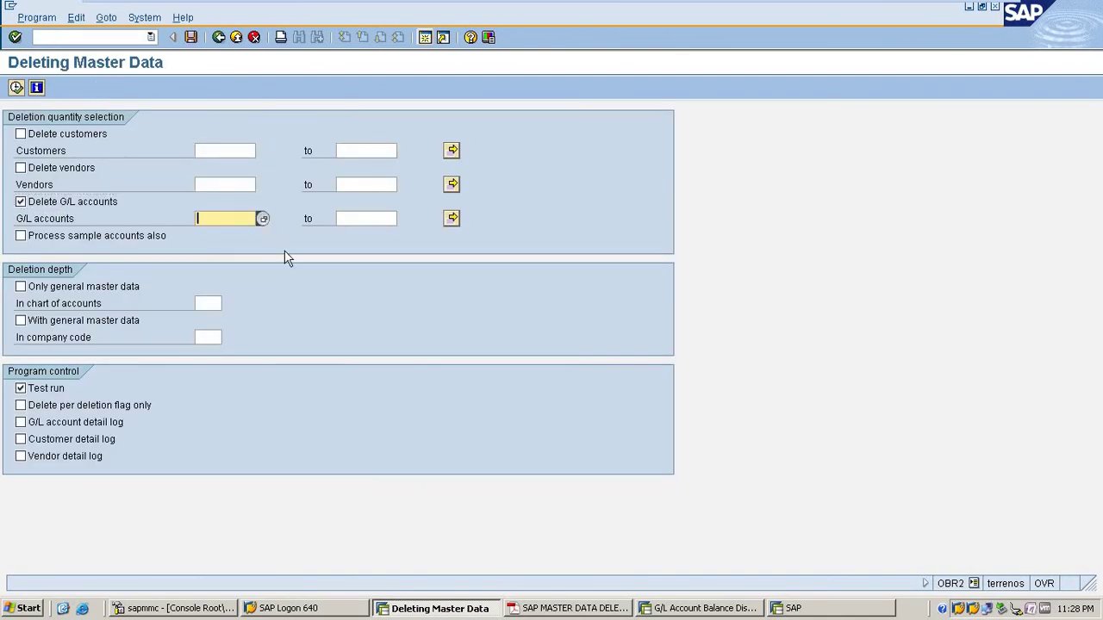
key("F4")
key("Return")
scroll(278, 341, "down", 1)
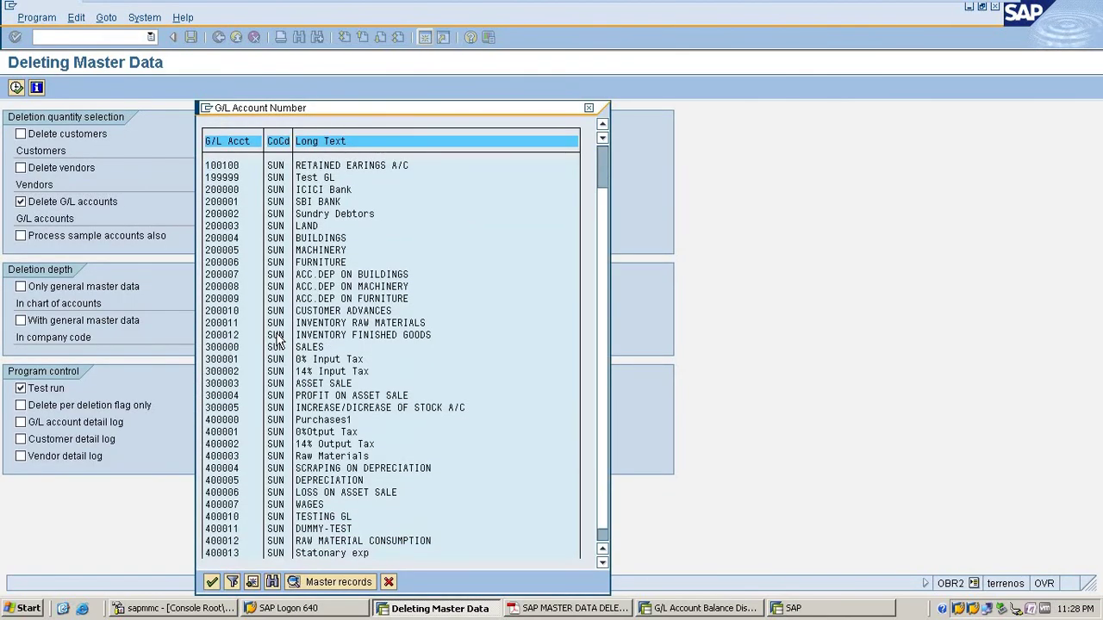
scroll(277, 340, "down", 1)
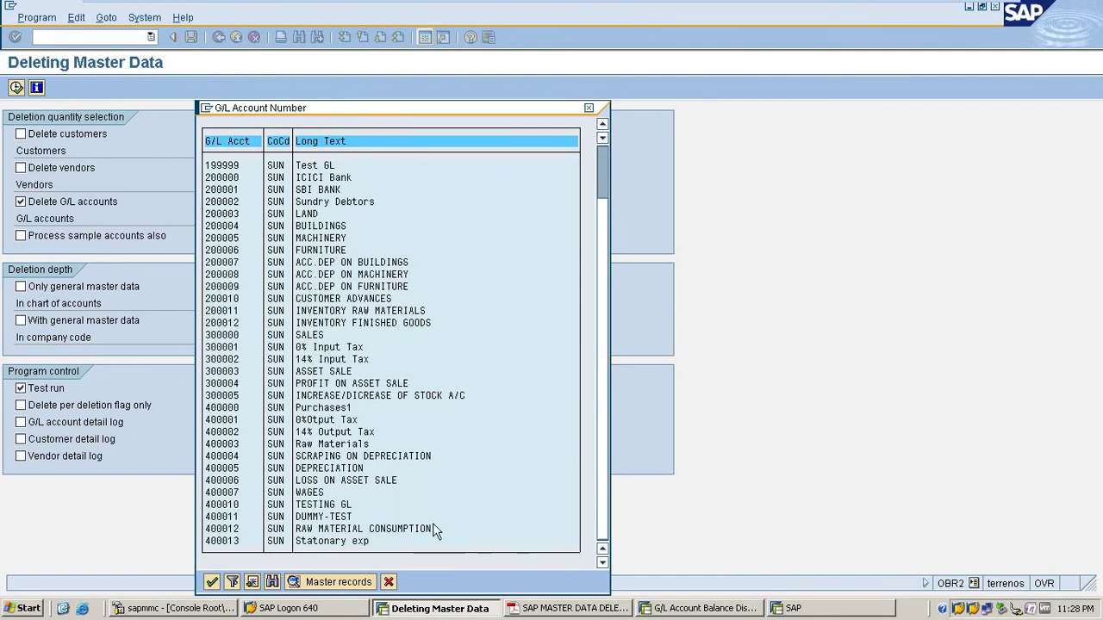
left_click(366, 542)
double_click(328, 542)
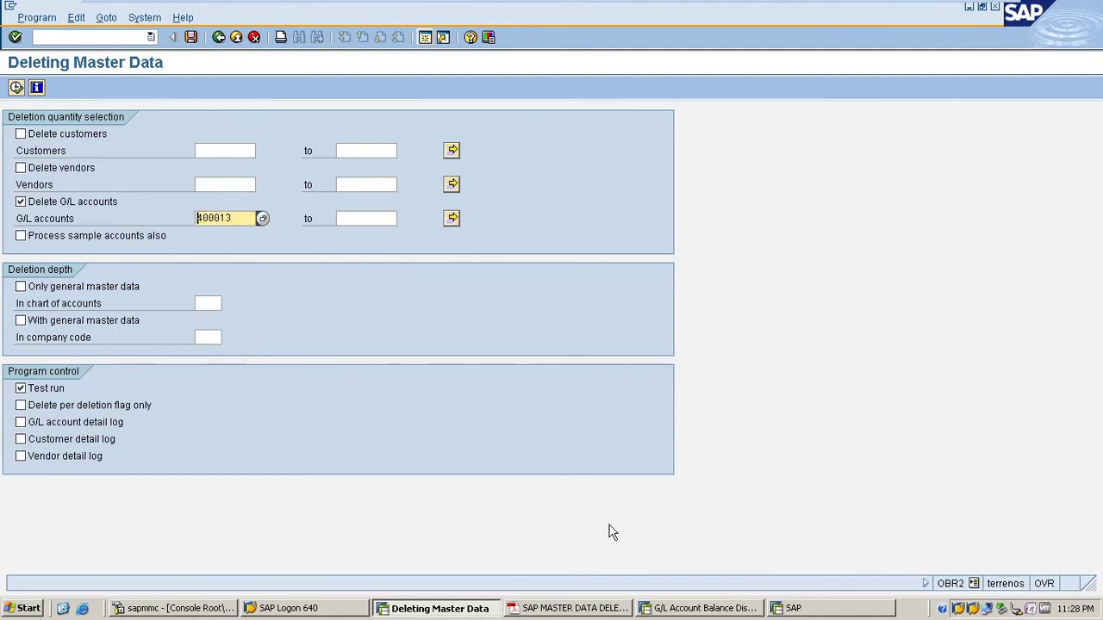
- In the G/L Account Balance Display session, check the Statonary exp account's balances for company code SUN and fiscal year 2017
left_click(704, 609)
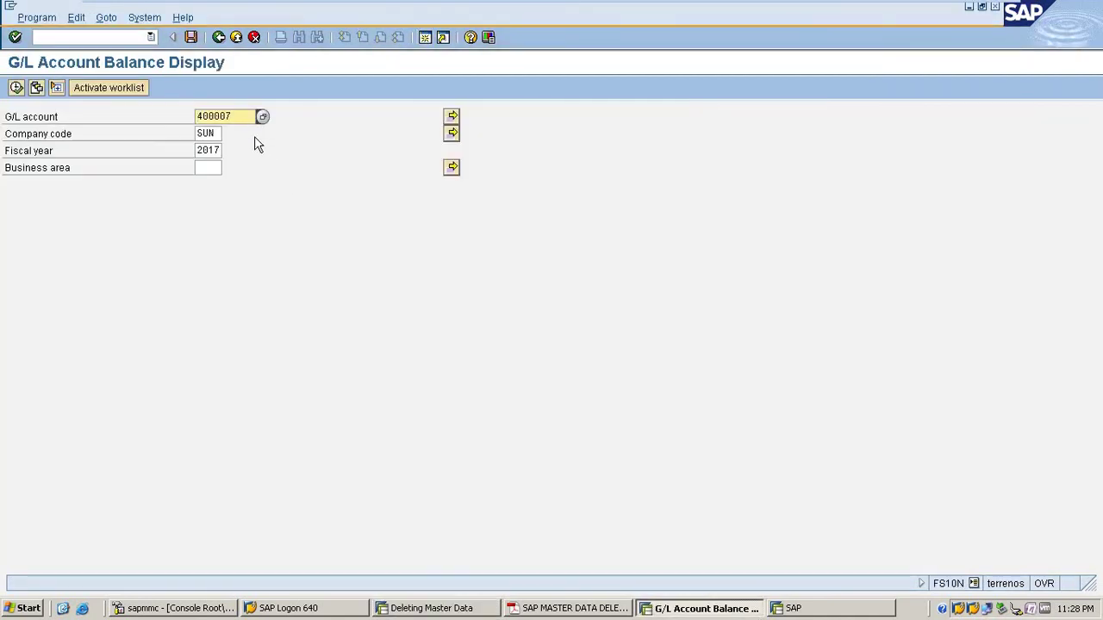
key("Delete")
key("Delete")
key("Delete")
key("Delete")
key("Delete")
key("Delete")
type("400013")
left_click(16, 87)
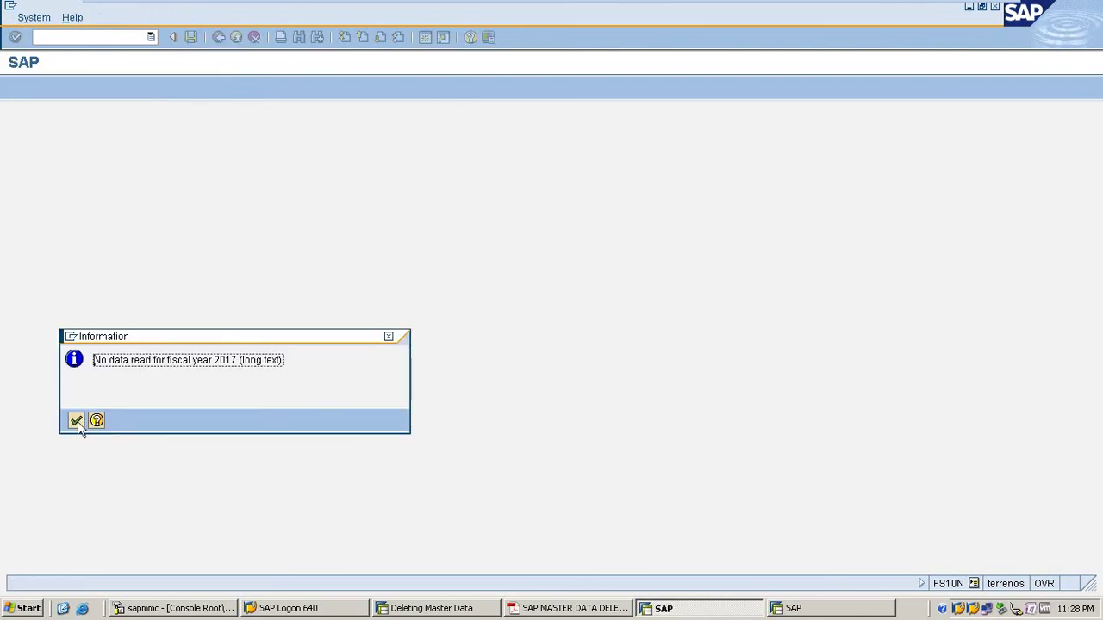
left_click(76, 421)
key("shift+Home")
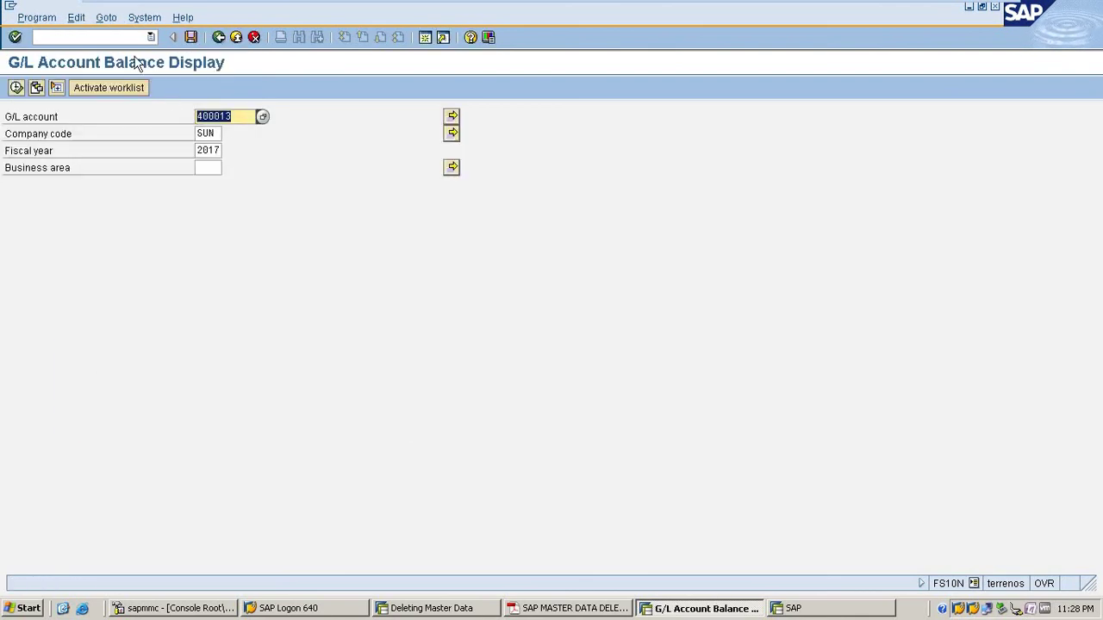
- Start transaction /nfs00, display the Statonary exp account's master data in company code SUN, and leave the transaction
left_click(114, 36)
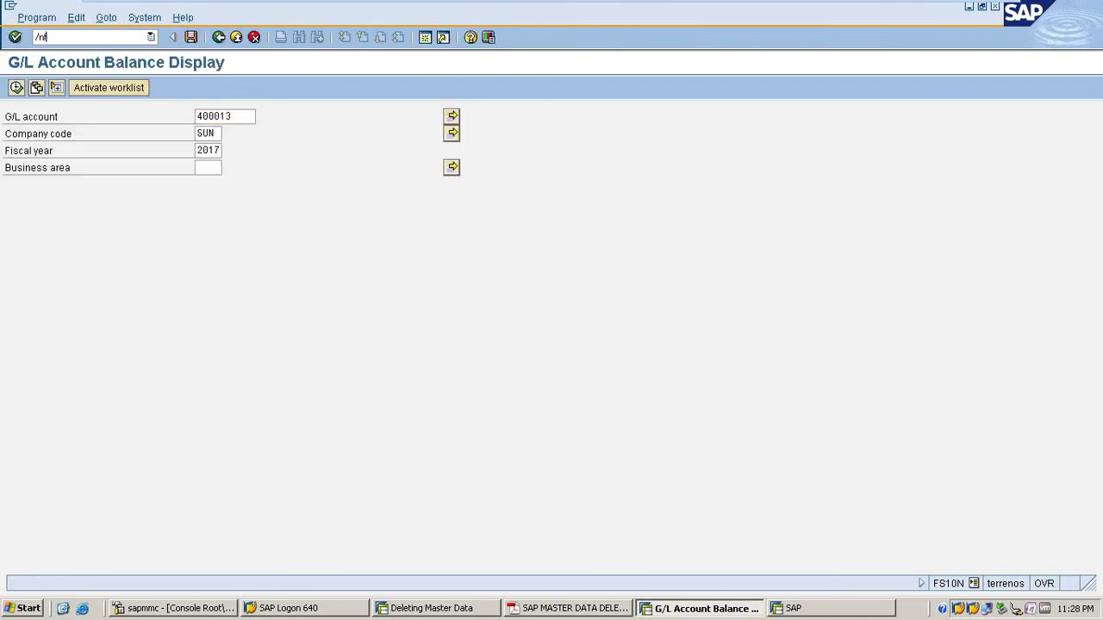
type("/nfs00")
key("Return")
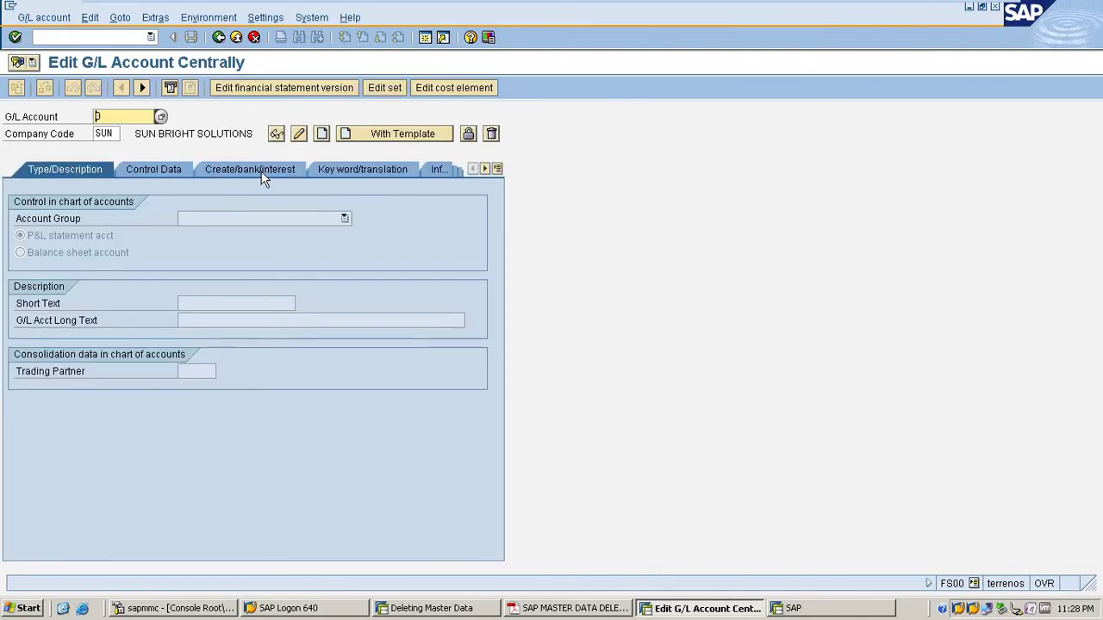
key("Return")
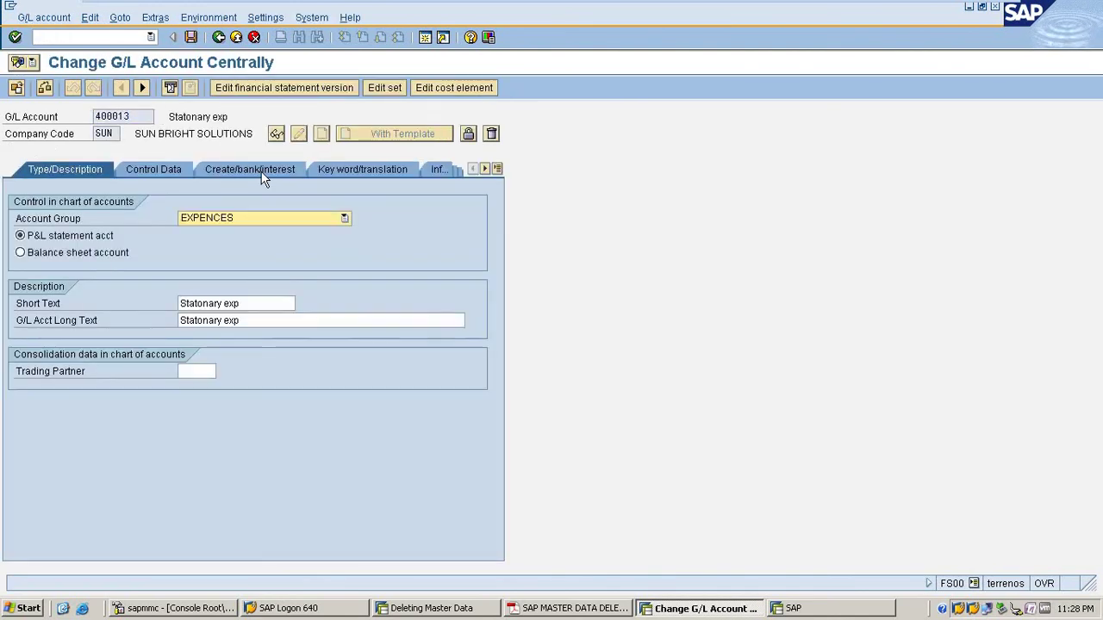
left_click(277, 134)
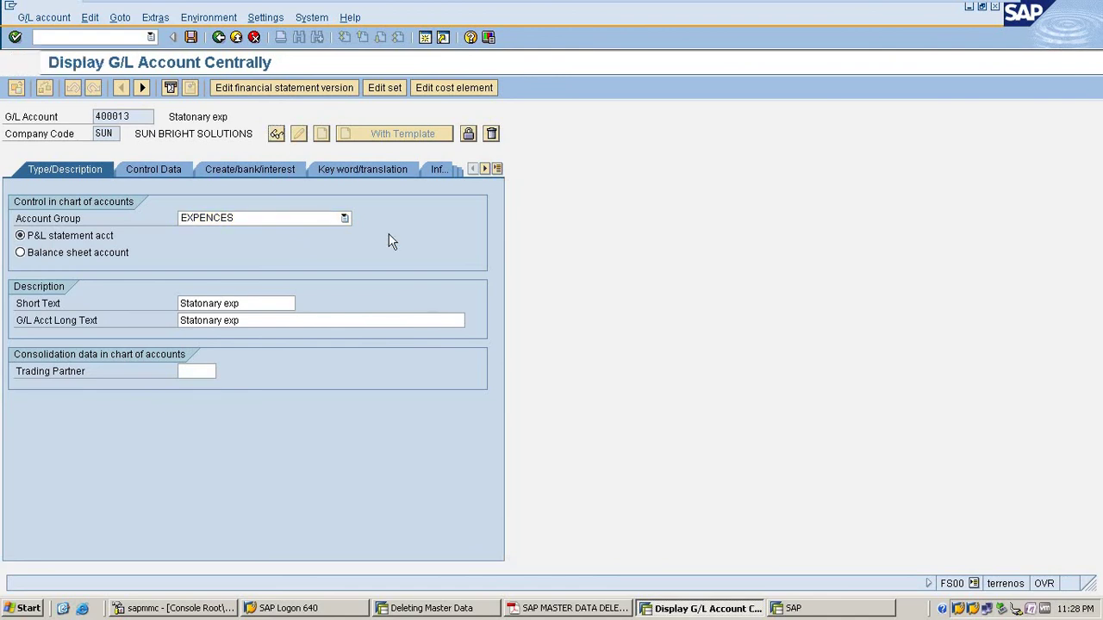
key("F3")
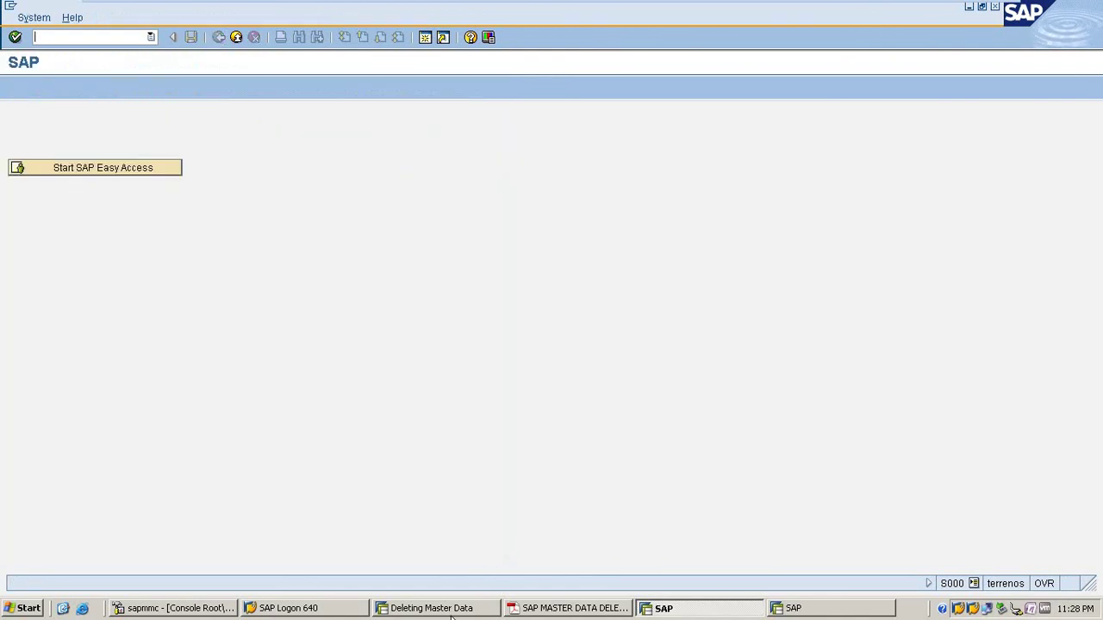
- In the Deleting Master Data session, include general master data for company code SUN, test-run the Statonary exp deletion, and return
left_click(432, 609)
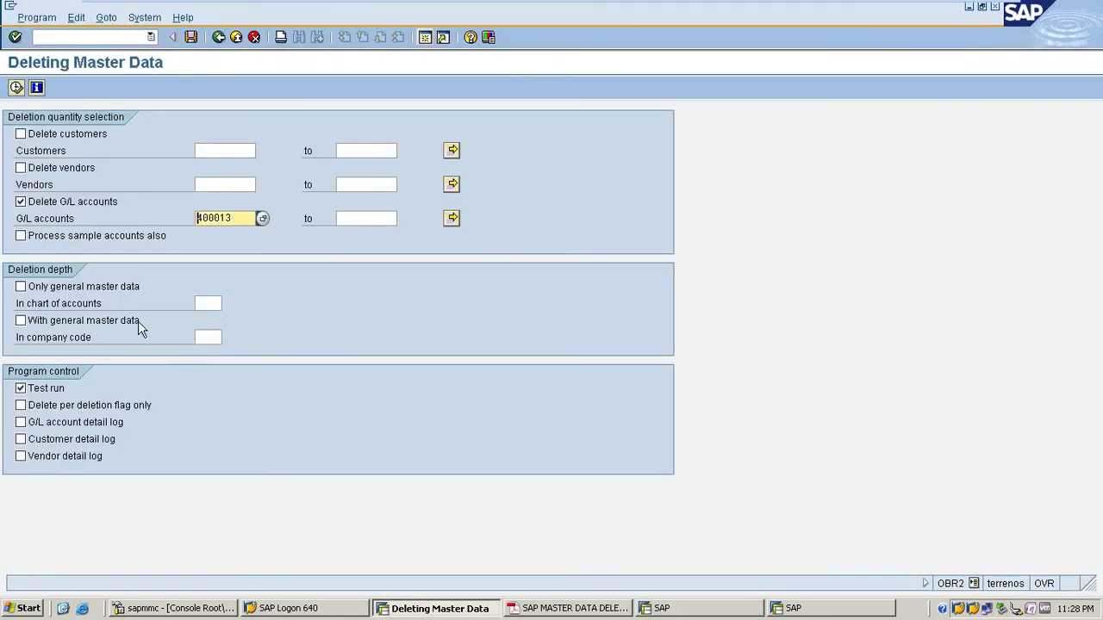
left_click(95, 320)
left_click(217, 338)
type("sun")
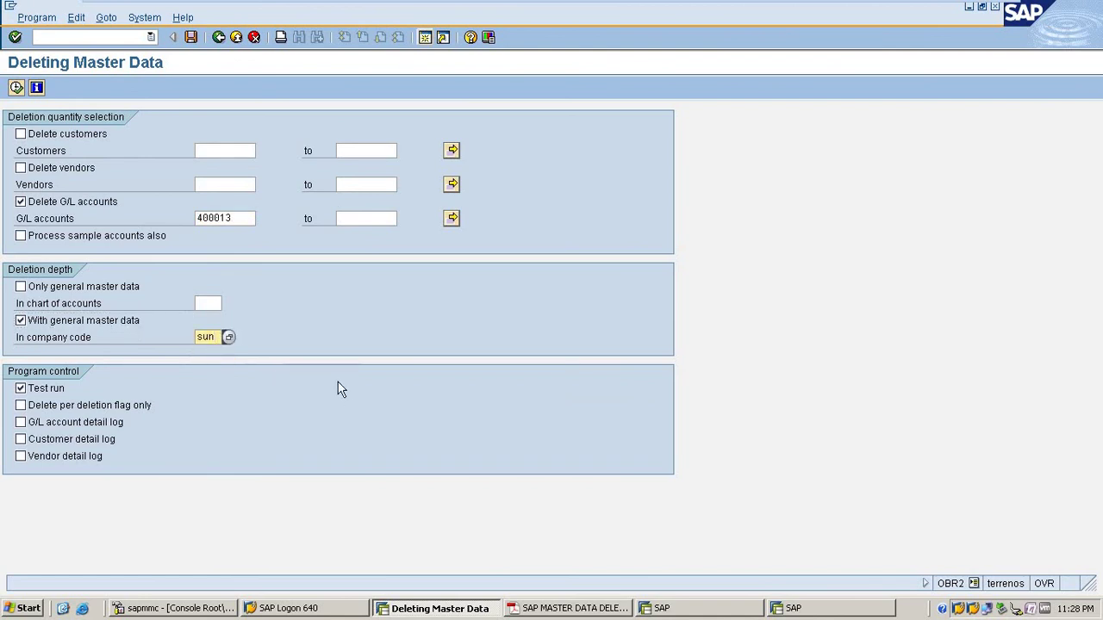
left_click(16, 87)
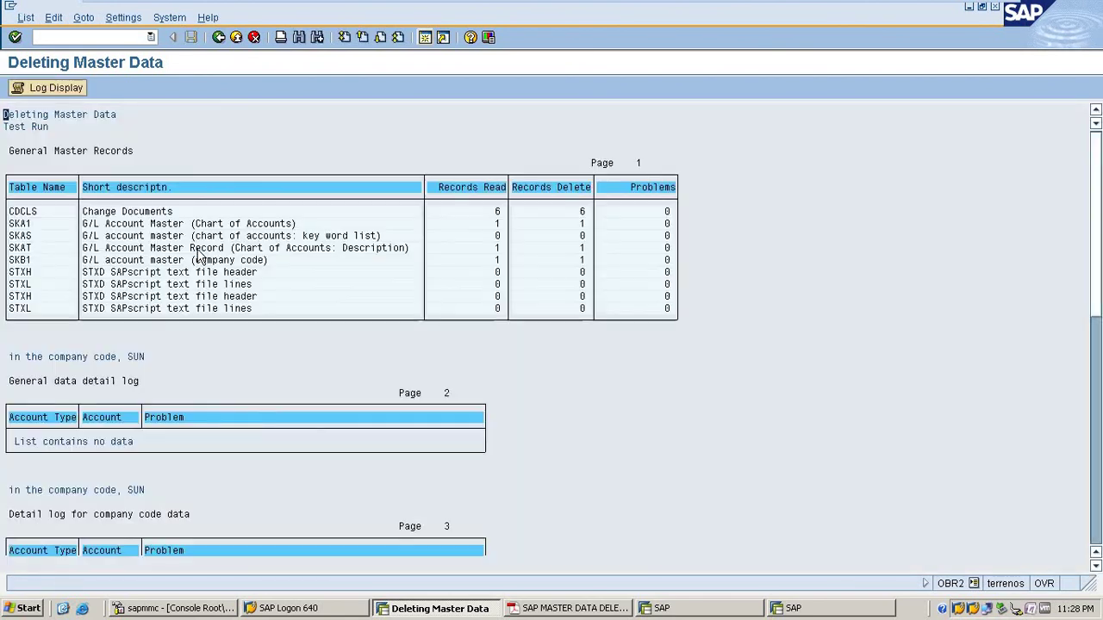
left_click(218, 39)
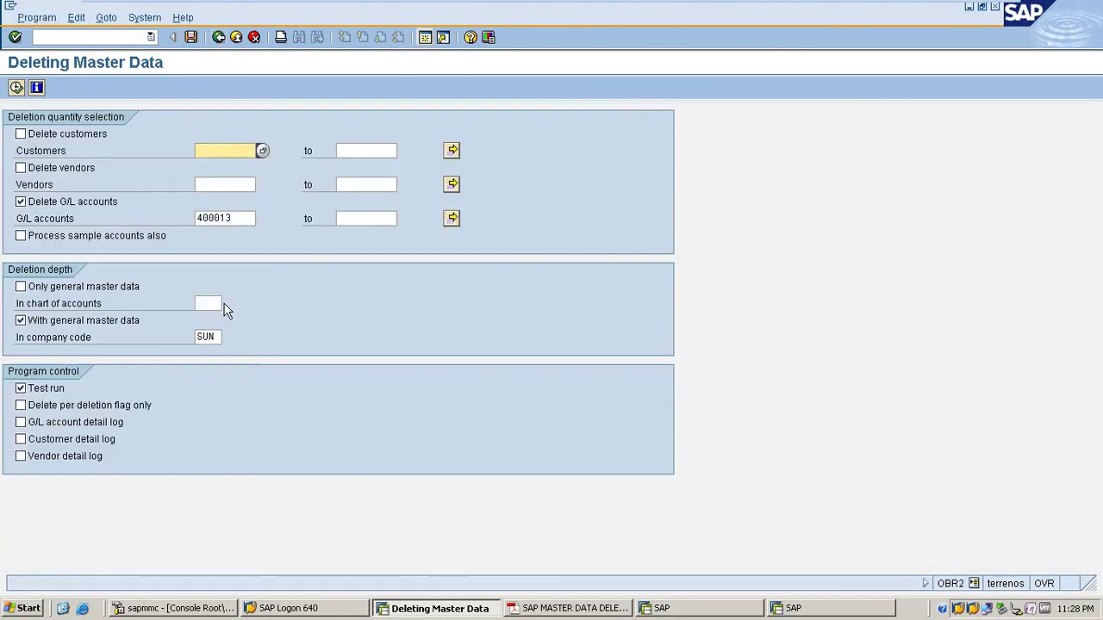
- Turn off Test run, execute the Statonary exp account's deletion as a confirmed update run, and return to the selection screen
left_click(50, 392)
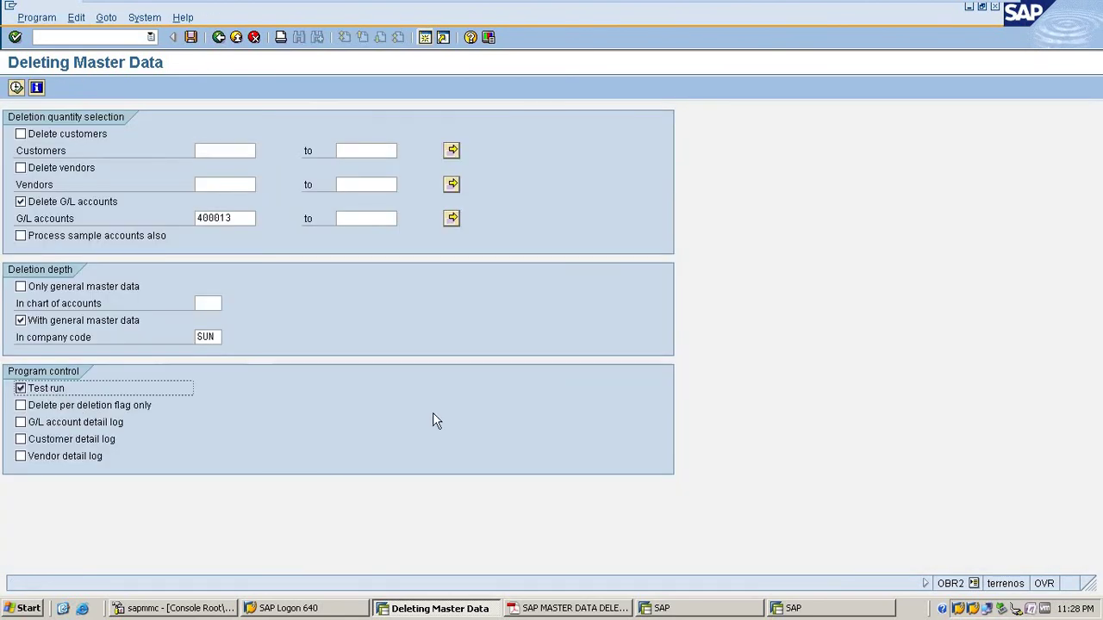
left_click(15, 88)
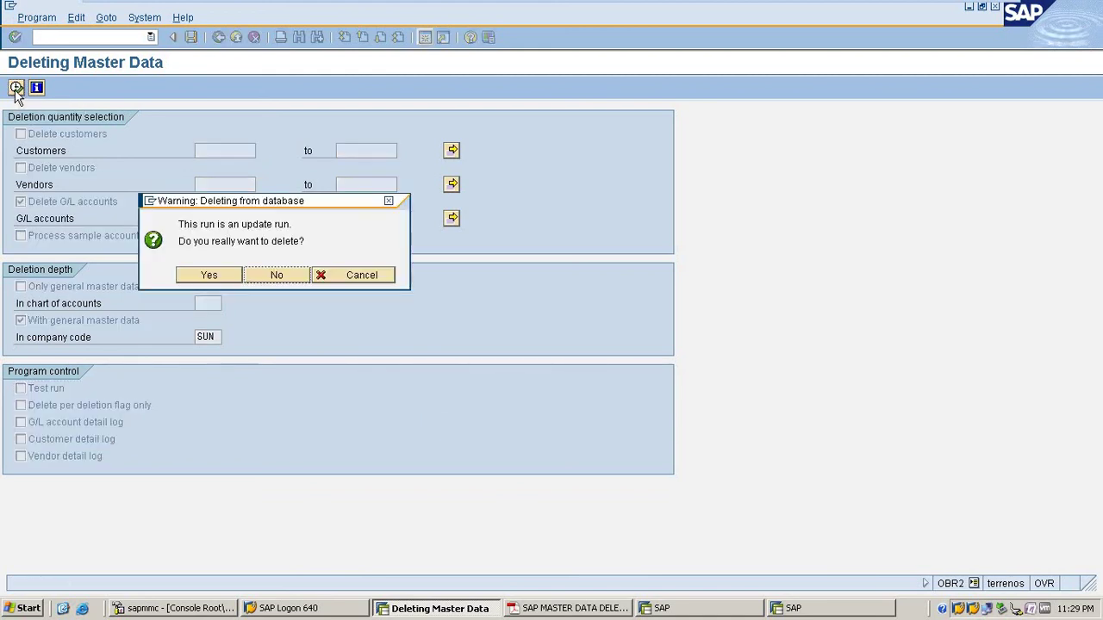
left_click(210, 276)
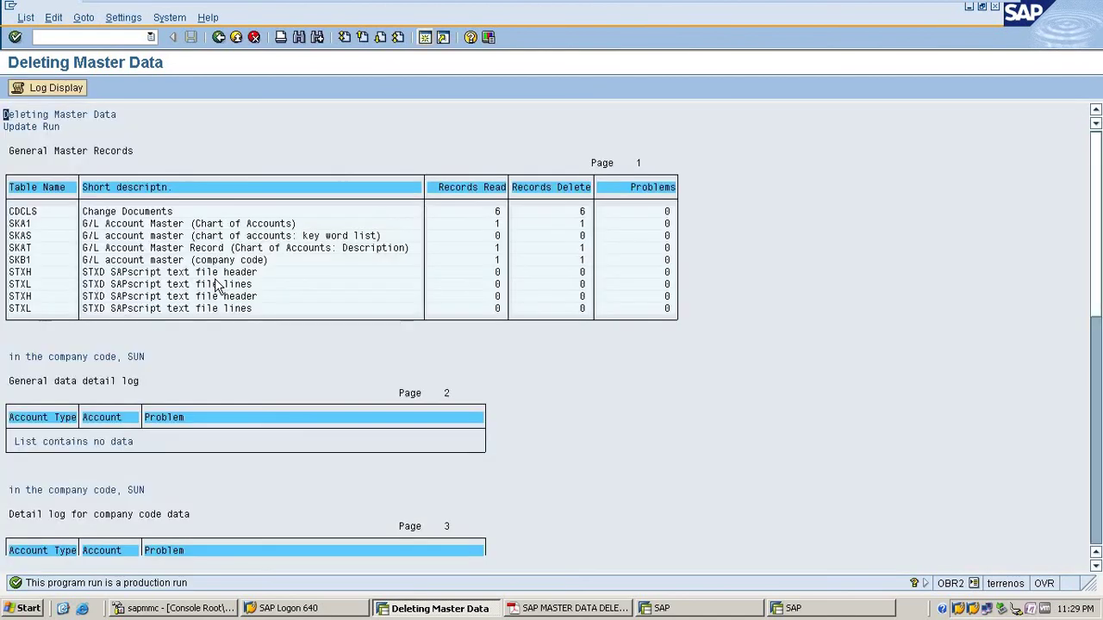
key("F3")
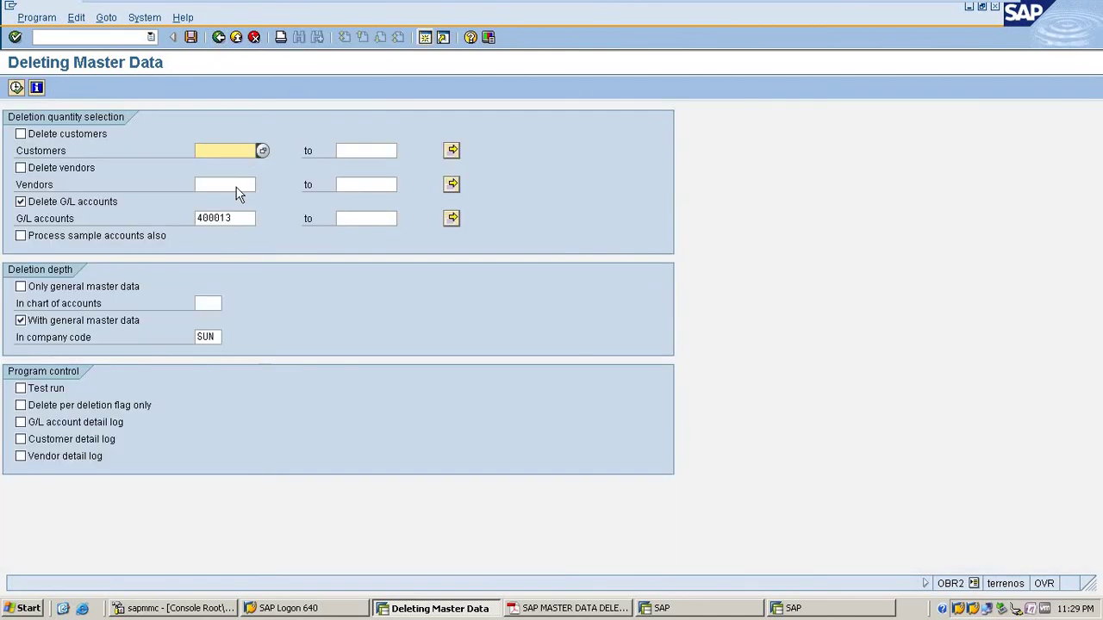
double_click(219, 218)
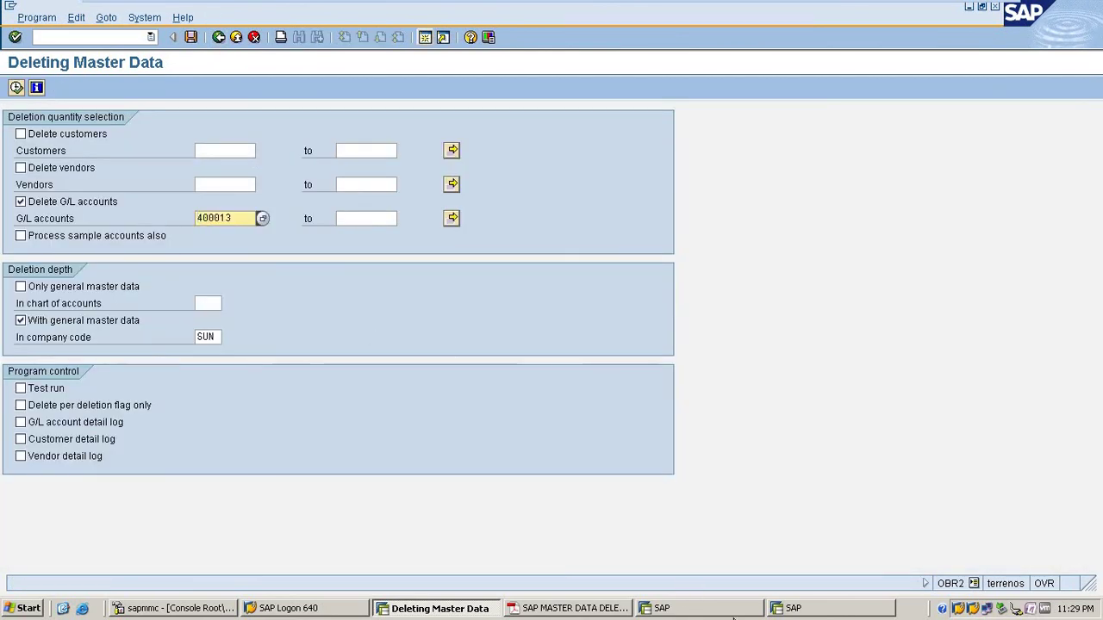
- In the free SAP session, start transaction fs00, check the Statonary exp account's master data in company code SUN, and dismiss the information dialog
left_click(685, 610)
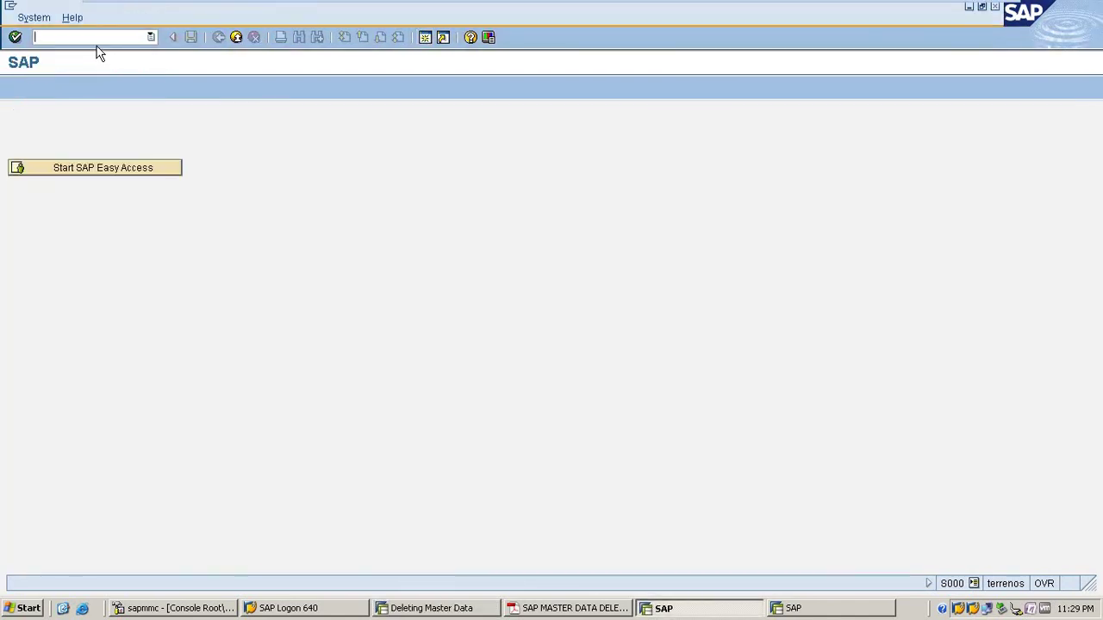
type("fs00")
key("Return")
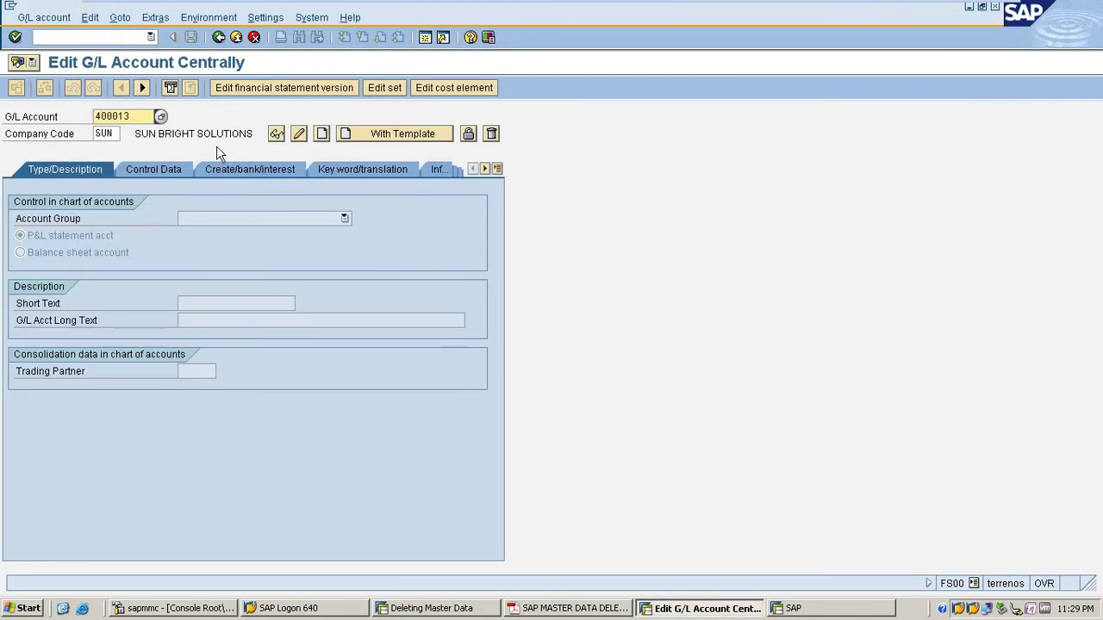
key("End")
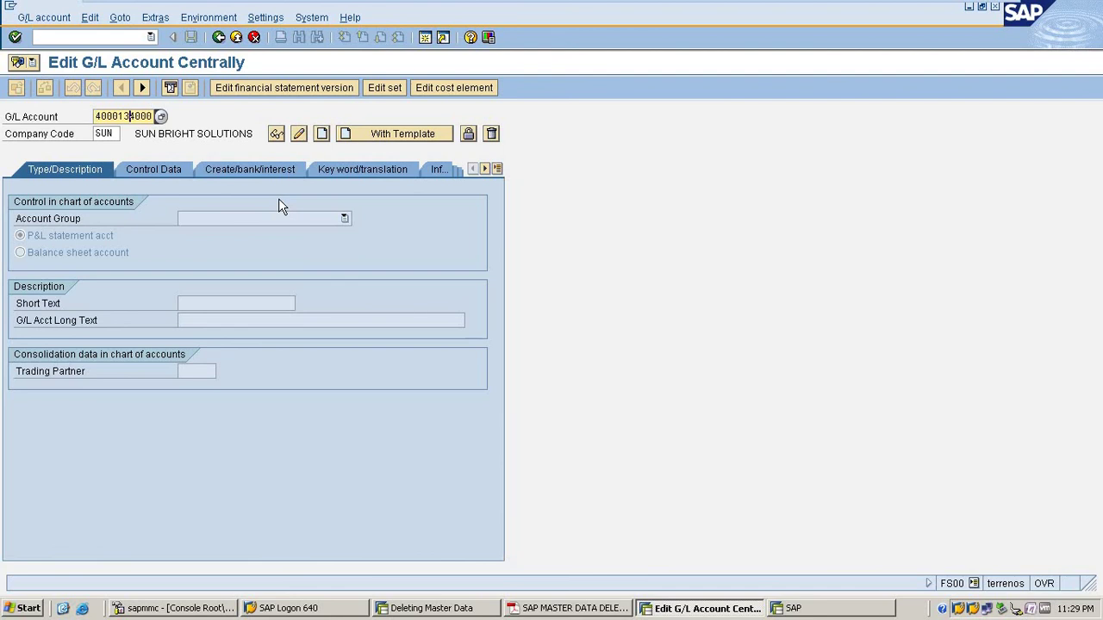
left_click(276, 135)
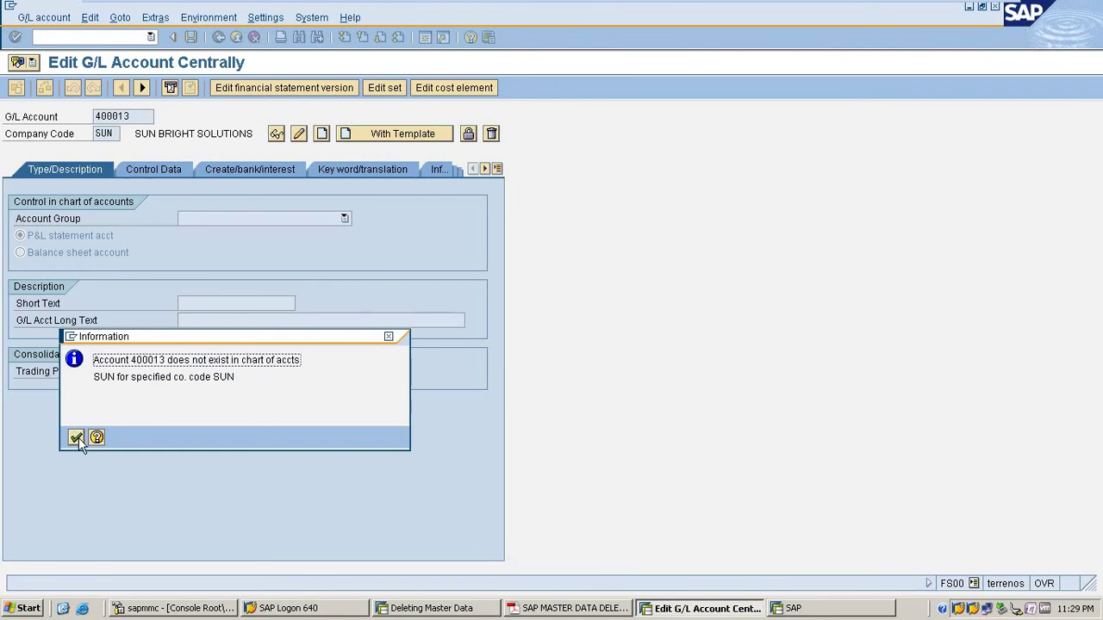
left_click(77, 438)
- Look through the list of G/L accounts in company code SUN, close it, and return to the Deleting Master Data session
left_click(153, 116)
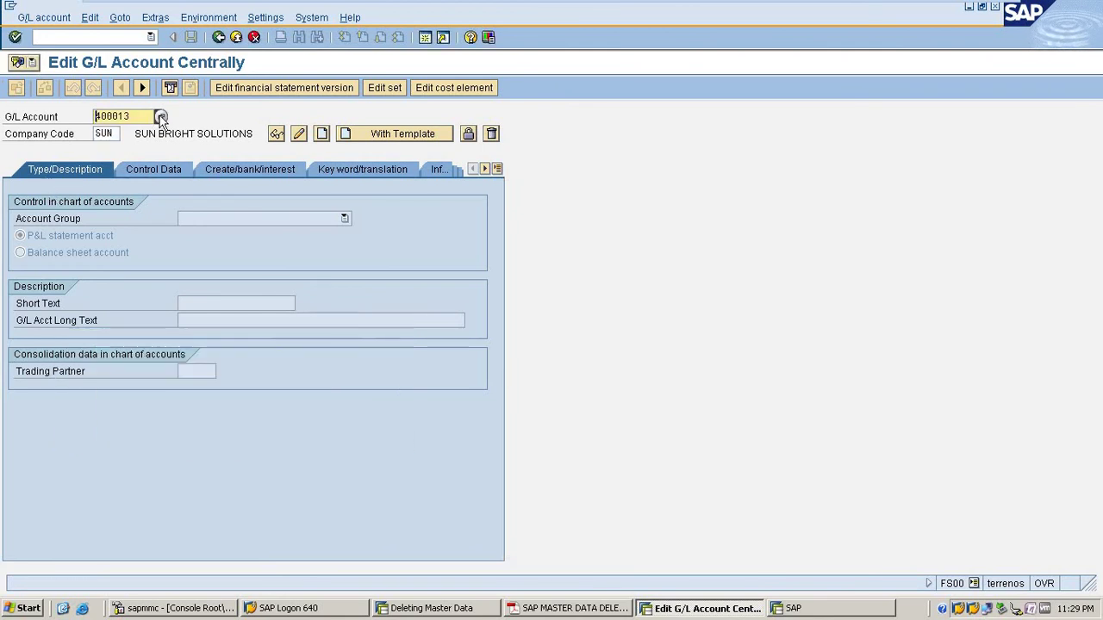
left_click(155, 117)
key("F4")
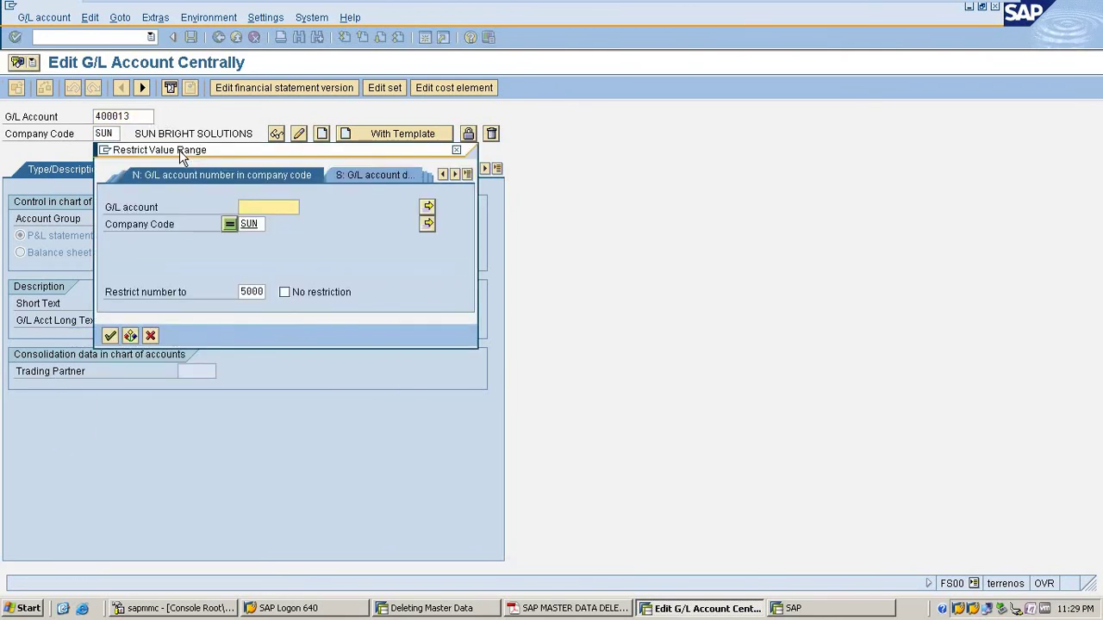
key("Return")
scroll(229, 517, "down", 1)
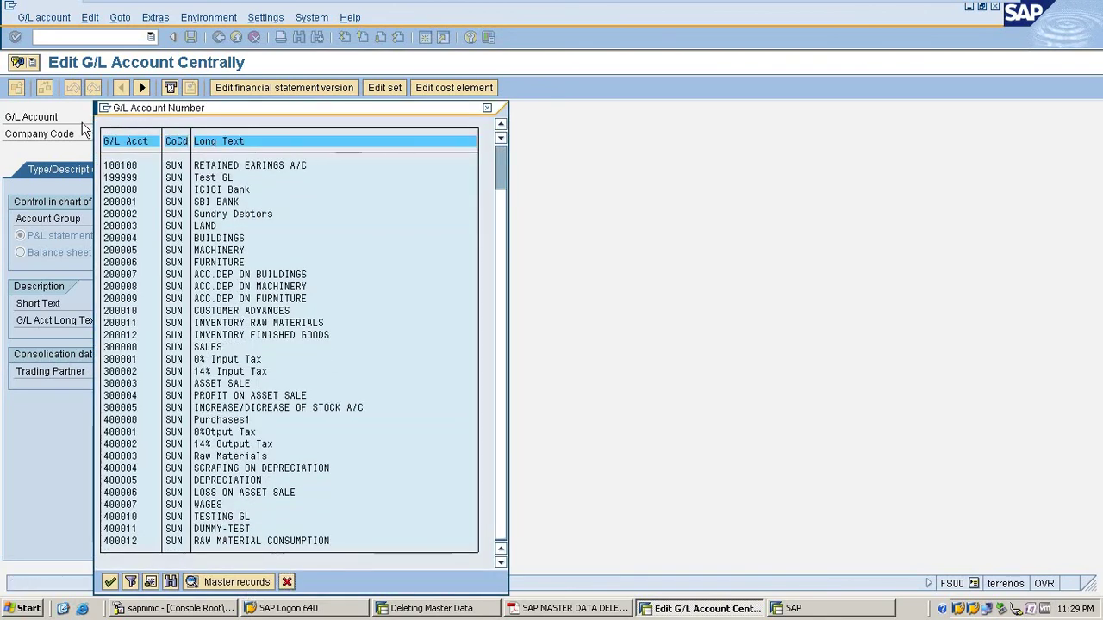
left_click(287, 582)
left_click(430, 609)
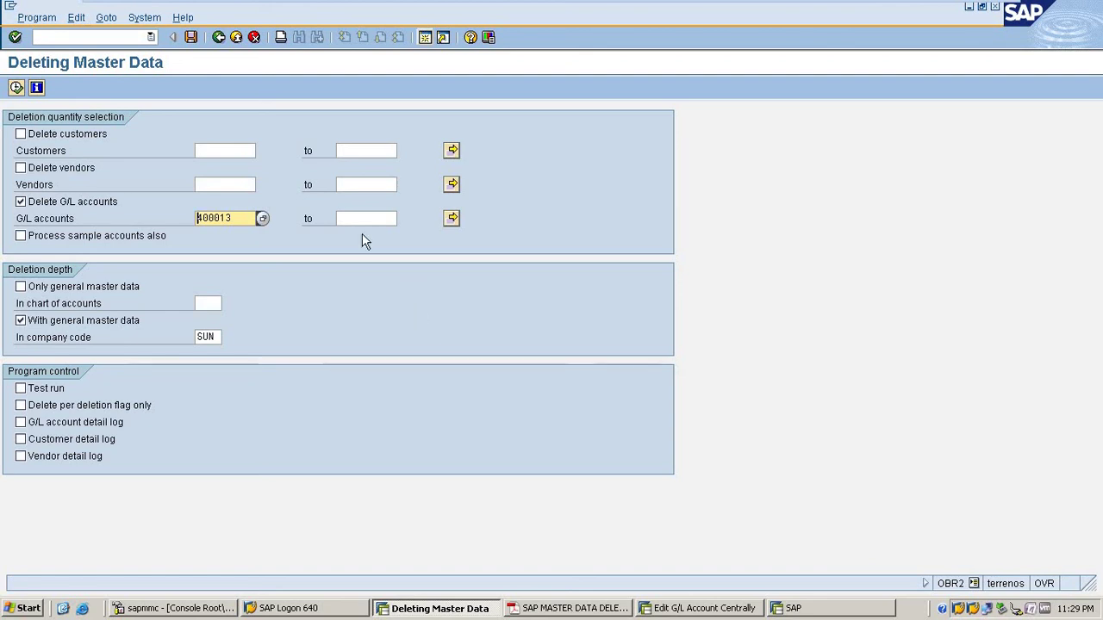
mouse_move(965, 7)
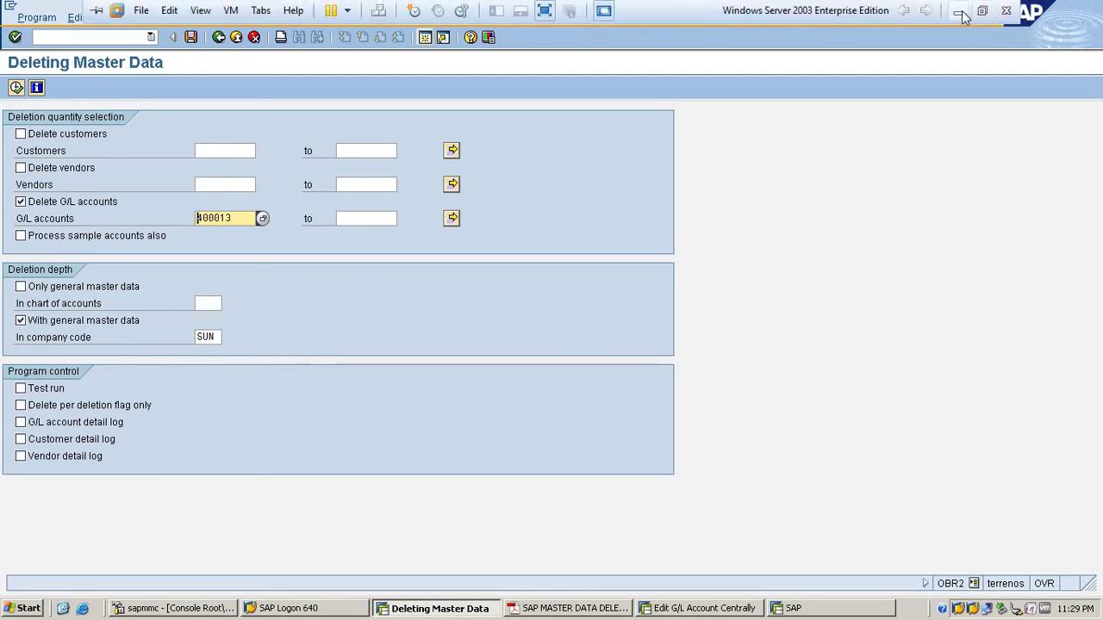